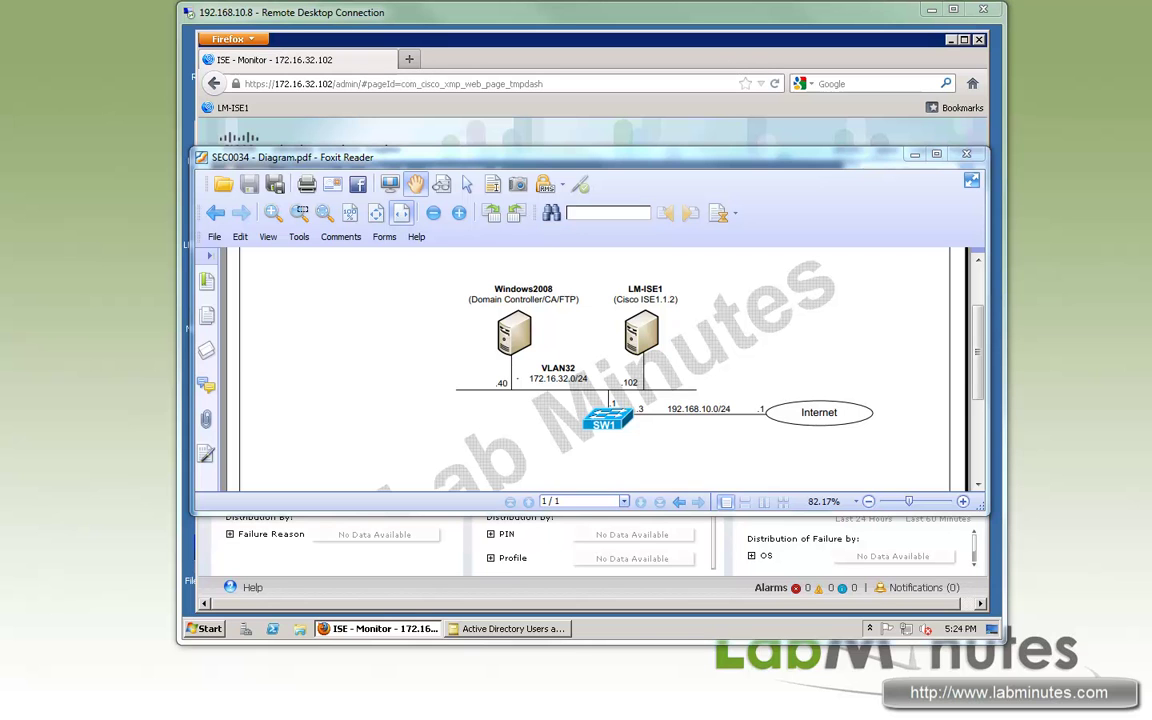
- Move the network diagram window aside and bring the ISE dashboard to the front
{"action": "left_click_drag", "start_coordinate": [624, 157], "coordinate": [677, 169]}
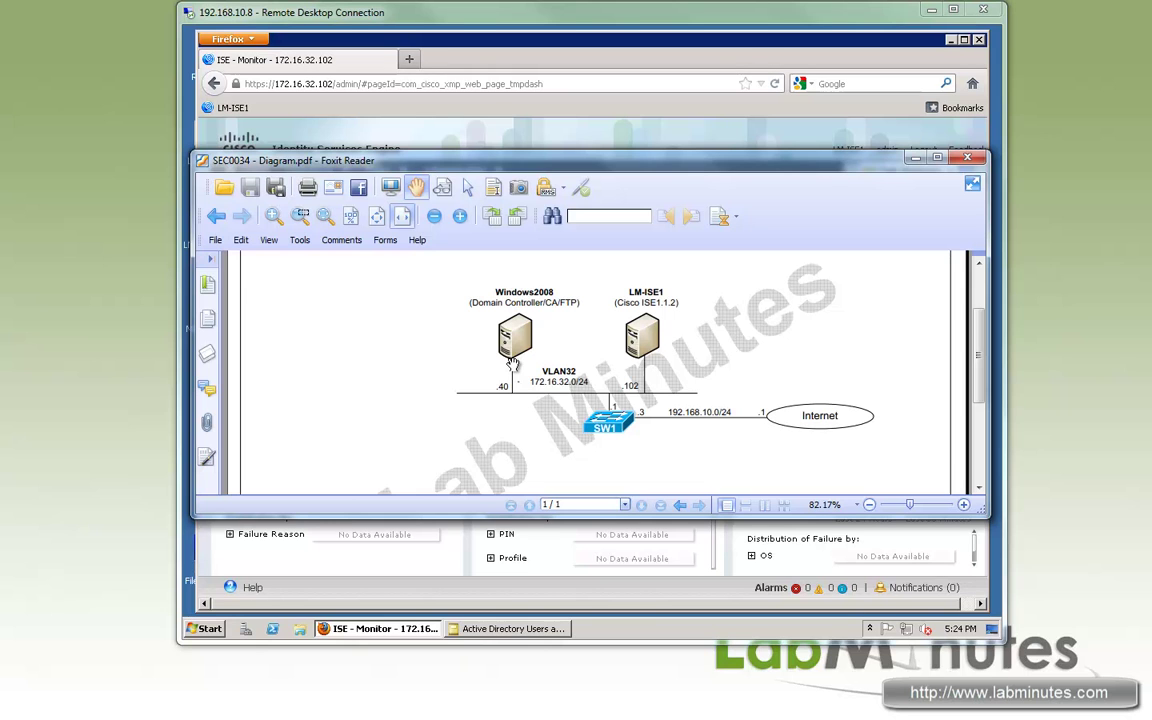
{"action": "left_click", "coordinate": [660, 18]}
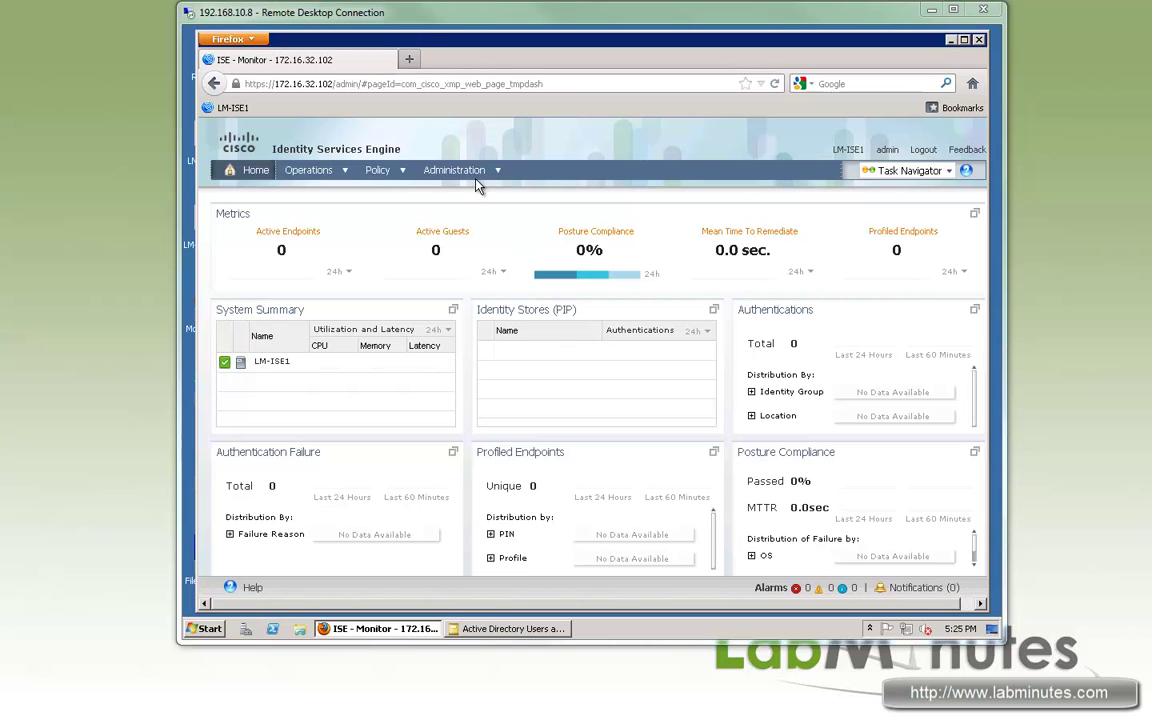
- Go to External Identity Sources, select the LDAP category, and start a new LDAP source
{"action": "mouse_move", "coordinate": [494, 176]}
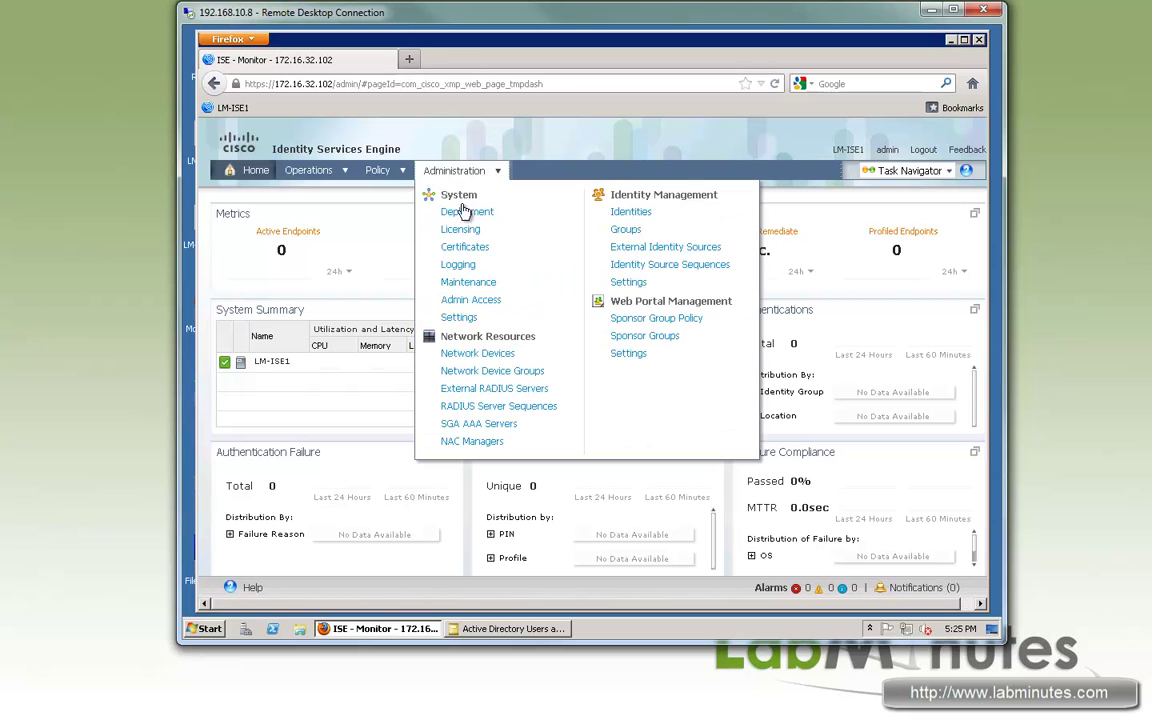
{"action": "left_click", "coordinate": [668, 247]}
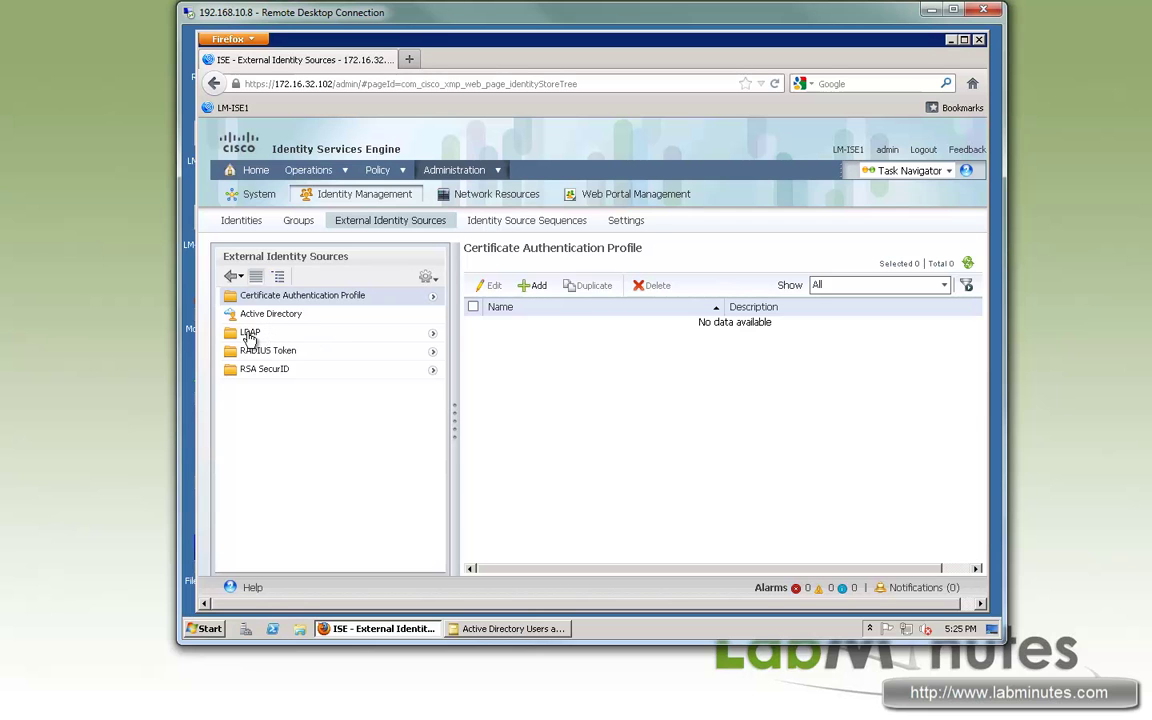
{"action": "left_click", "coordinate": [249, 334]}
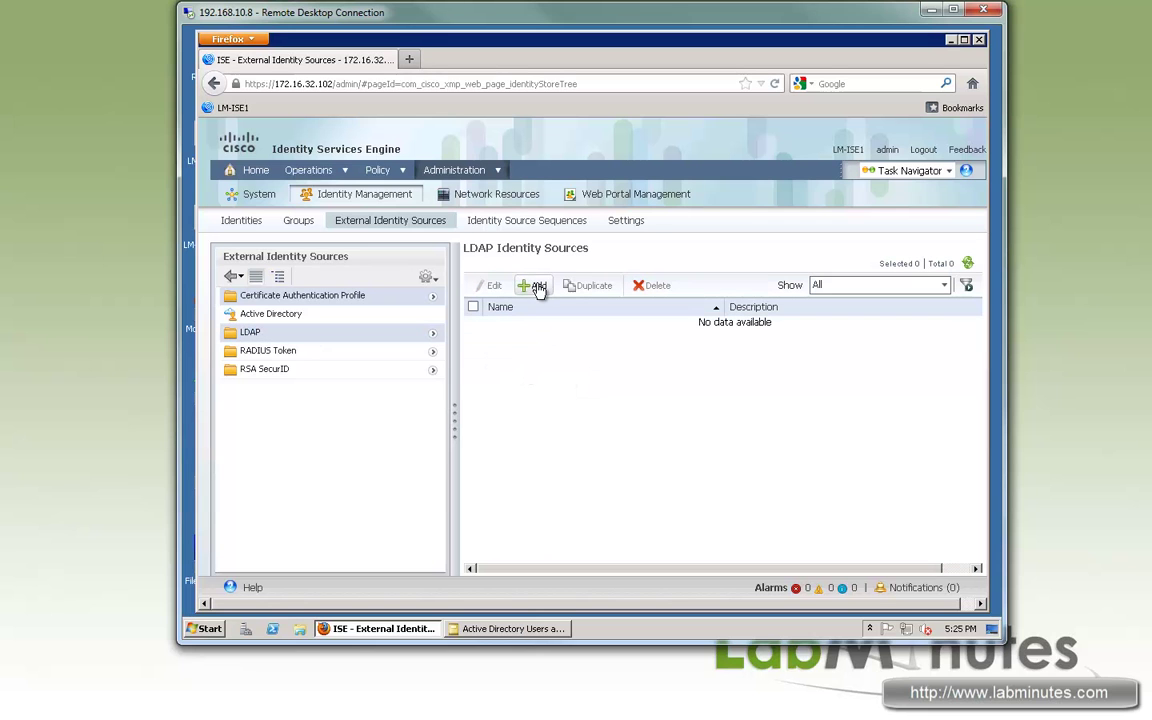
{"action": "left_click", "coordinate": [539, 288]}
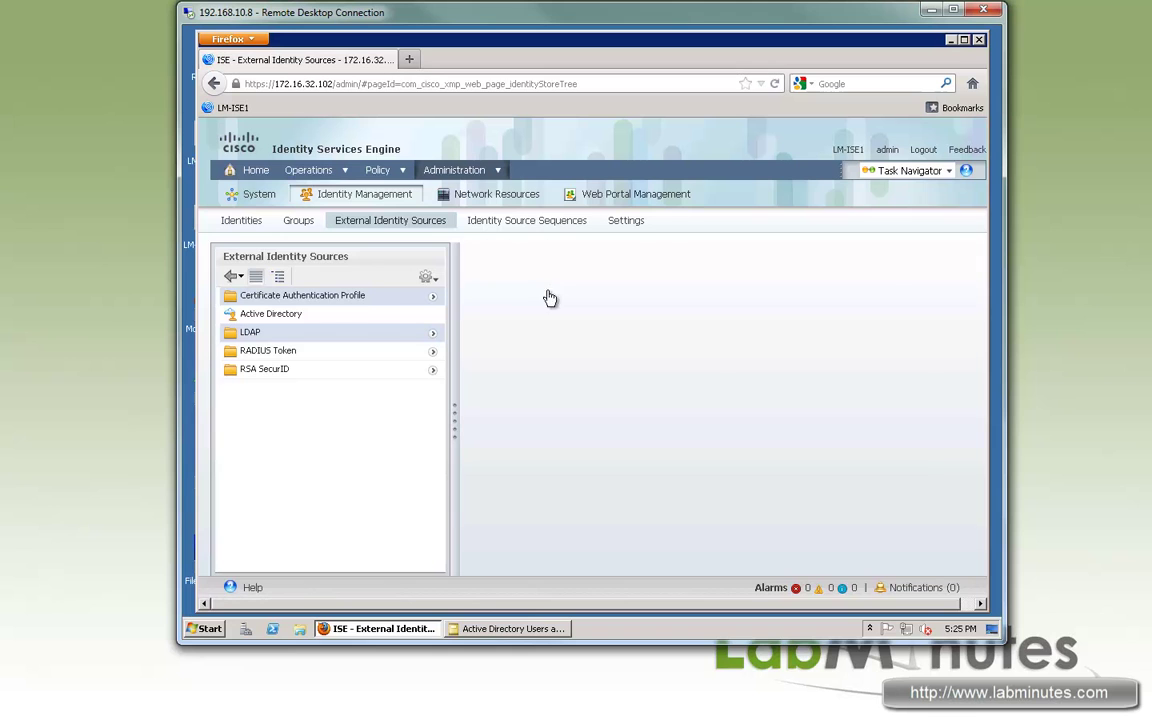
- Name the new LDAP source LM_LDAP and give it the Active Directory schema
{"action": "left_click", "coordinate": [645, 343]}
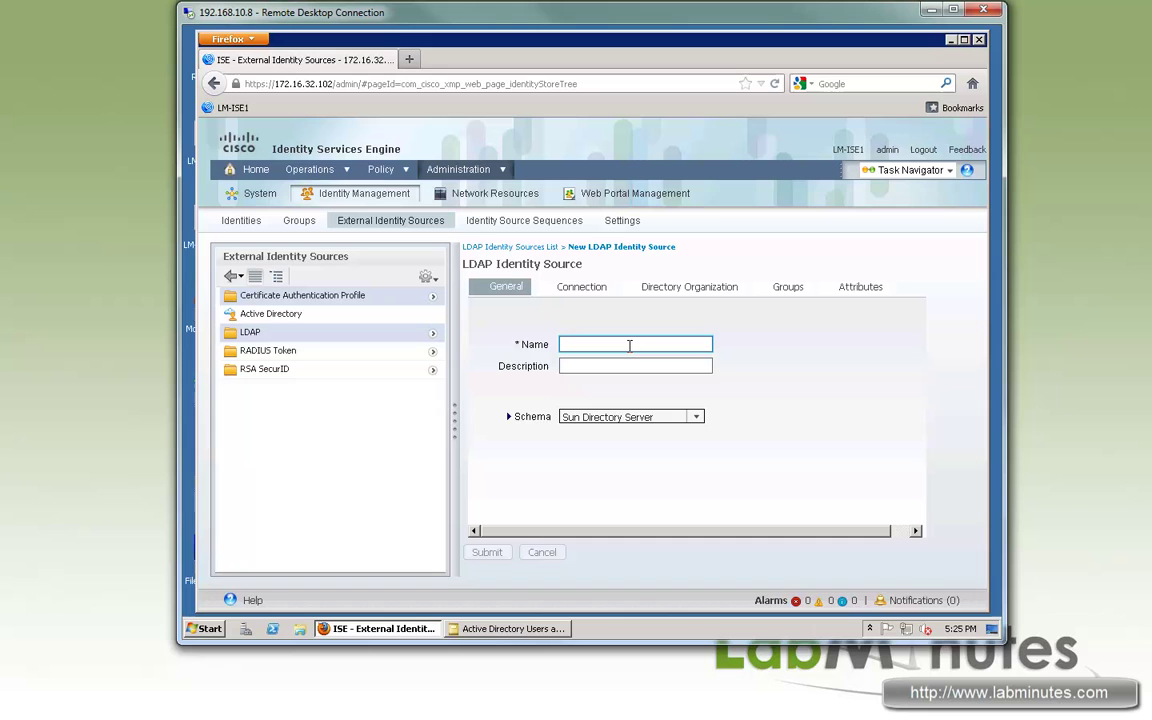
{"action": "type", "text": "LM_"}
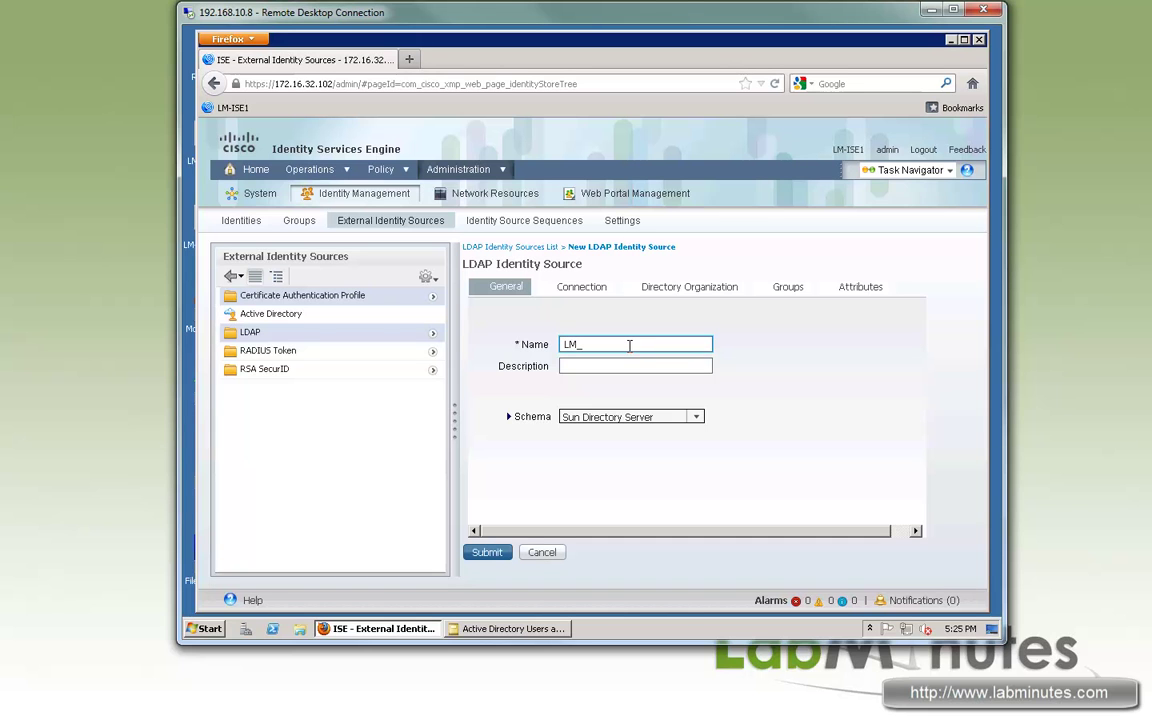
{"action": "type", "text": "LDAP"}
{"action": "left_click", "coordinate": [576, 366]}
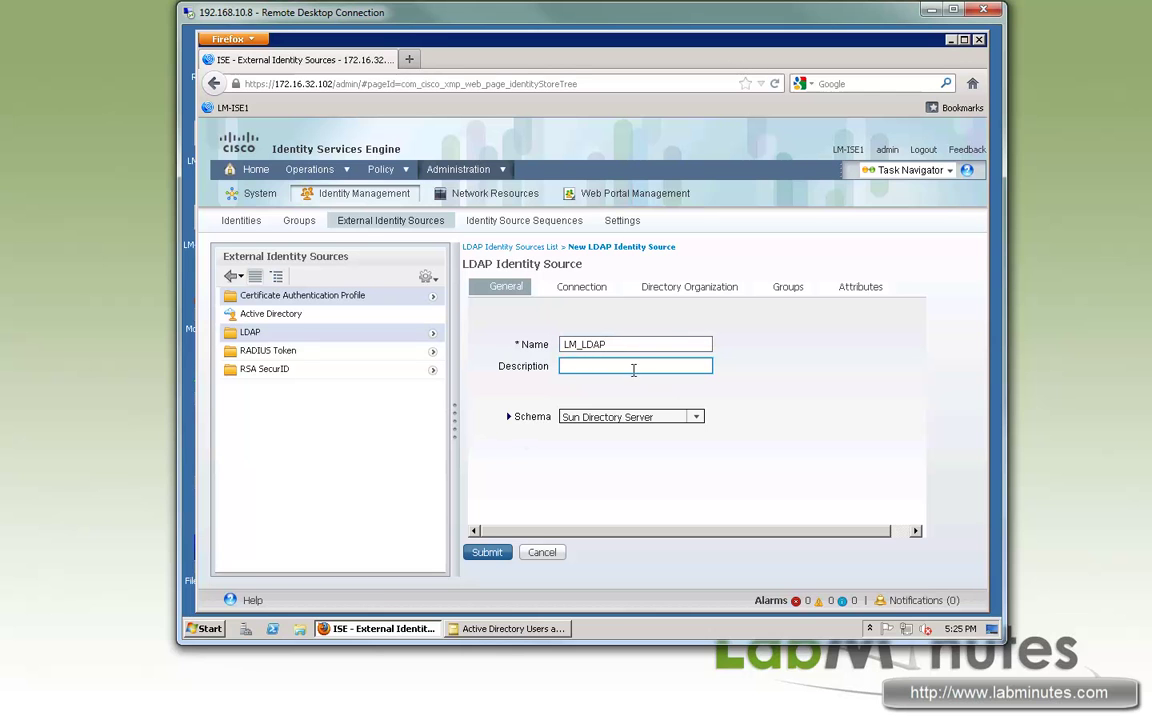
{"action": "left_click", "coordinate": [697, 417]}
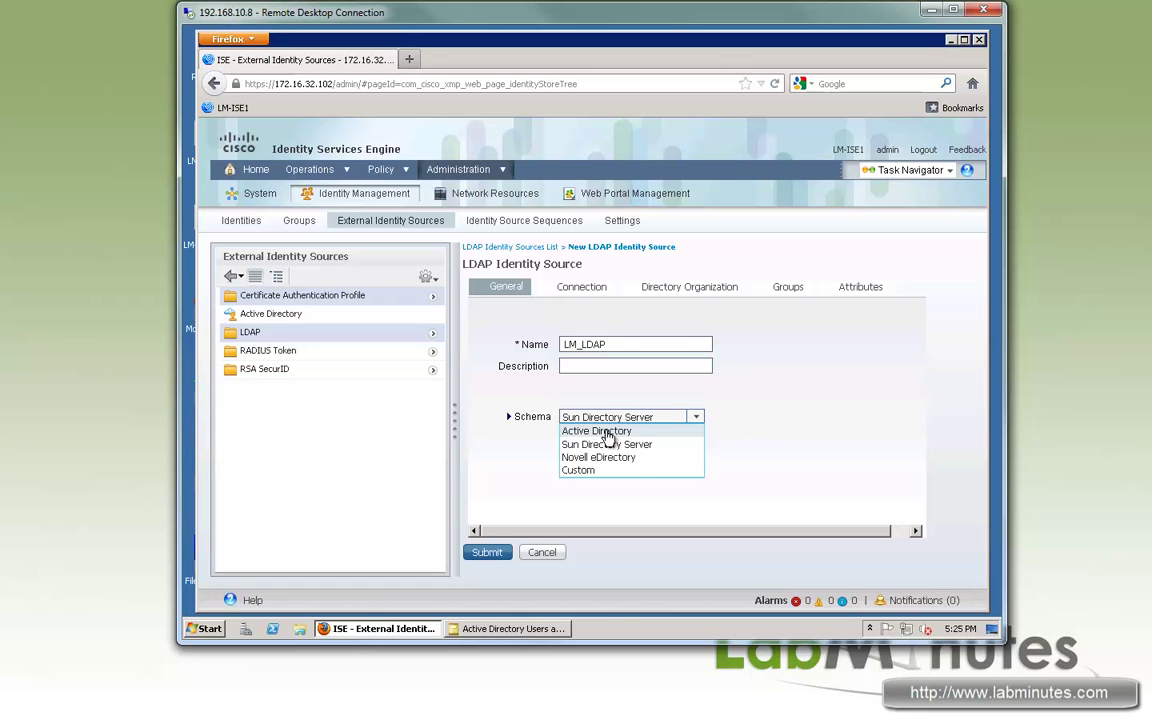
{"action": "left_click", "coordinate": [676, 432]}
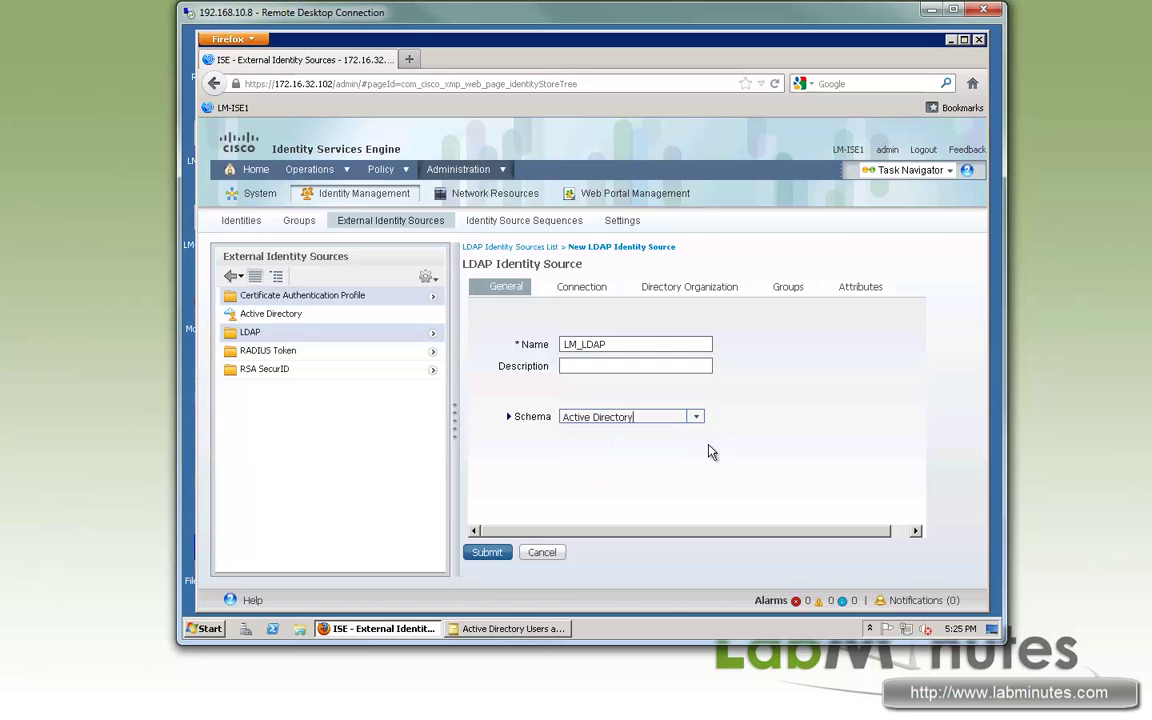
- Set the primary server to 172.16.32.104, port 389, with Authenticated Access
{"action": "left_click", "coordinate": [552, 290]}
{"action": "scroll", "coordinate": [599, 337], "scroll_direction": "down", "scroll_amount": 5}
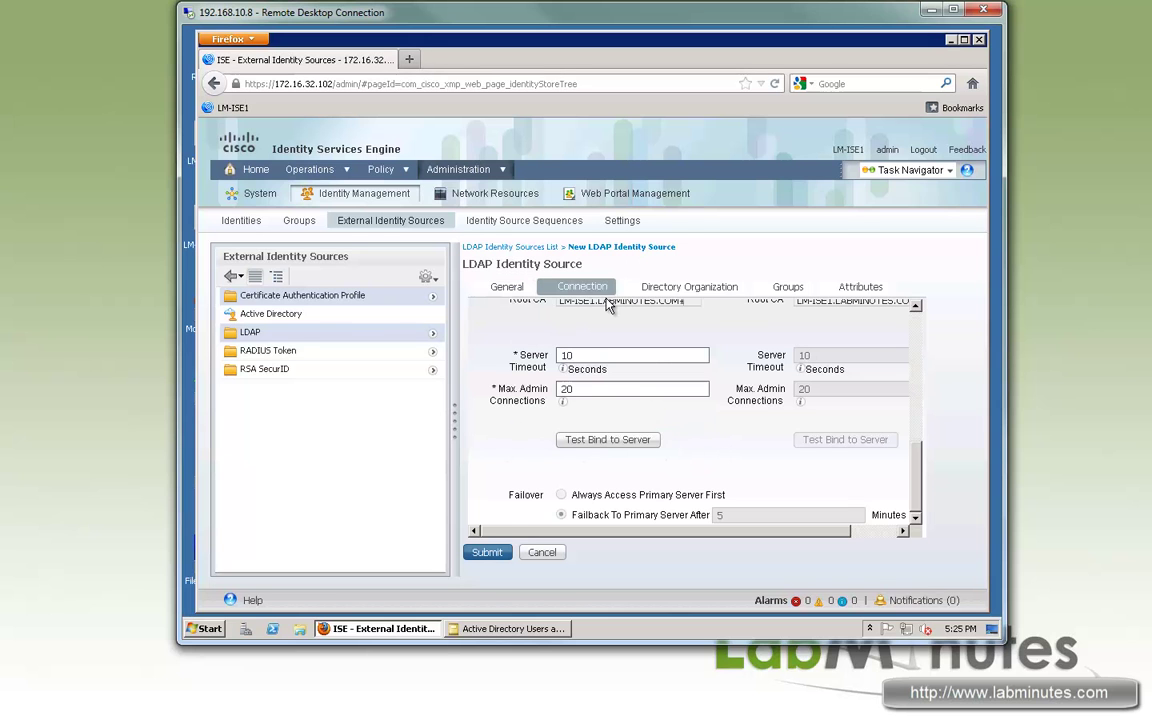
{"action": "scroll", "coordinate": [921, 471], "scroll_direction": "up", "scroll_amount": 5}
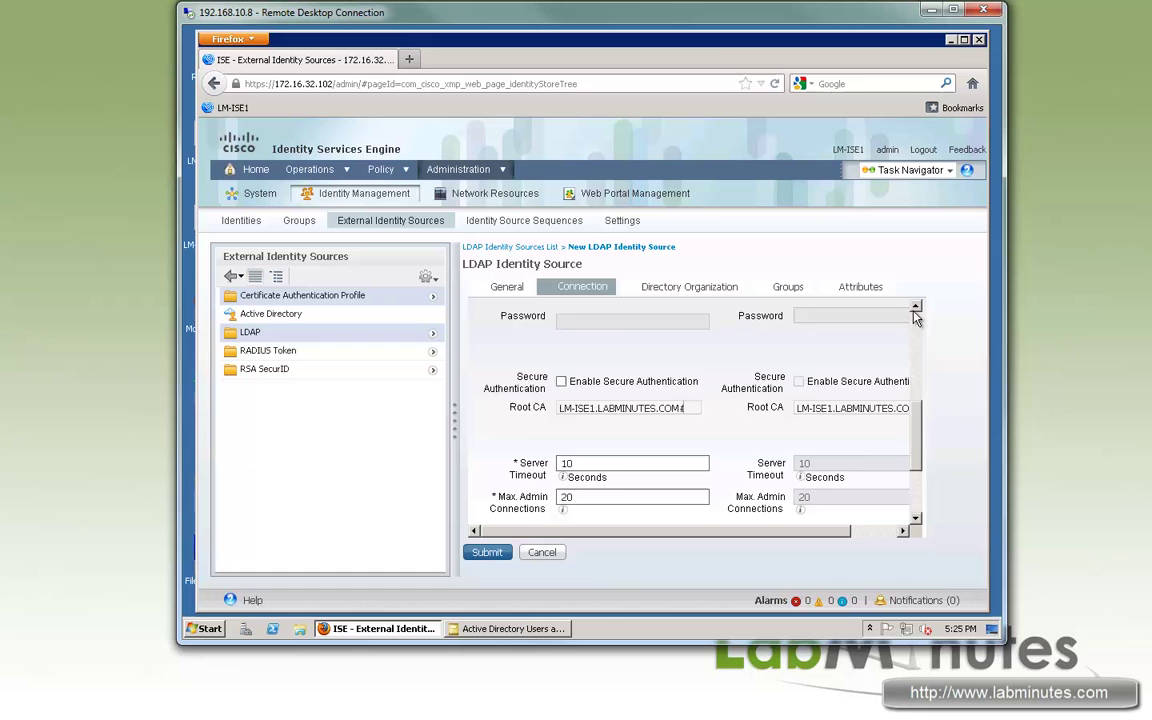
{"action": "left_click", "coordinate": [607, 398]}
{"action": "left_click_drag", "start_coordinate": [636, 330], "coordinate": [556, 325]}
{"action": "left_click", "coordinate": [580, 398]}
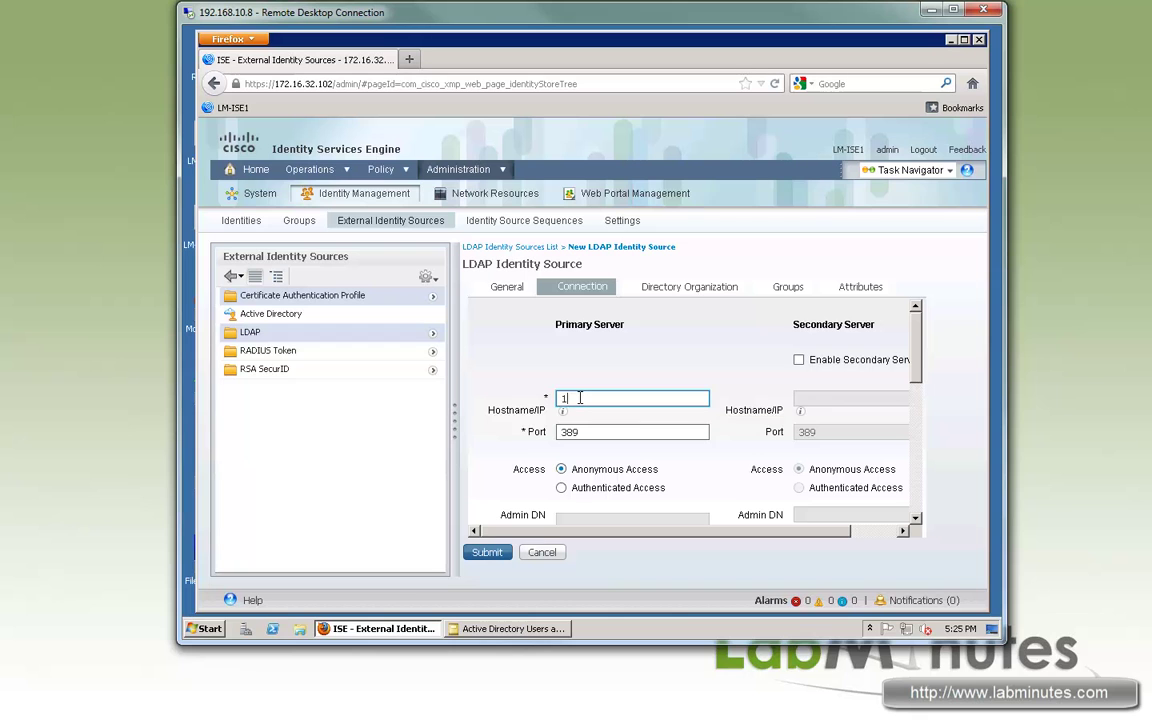
{"action": "type", "text": "172.16.32.104"}
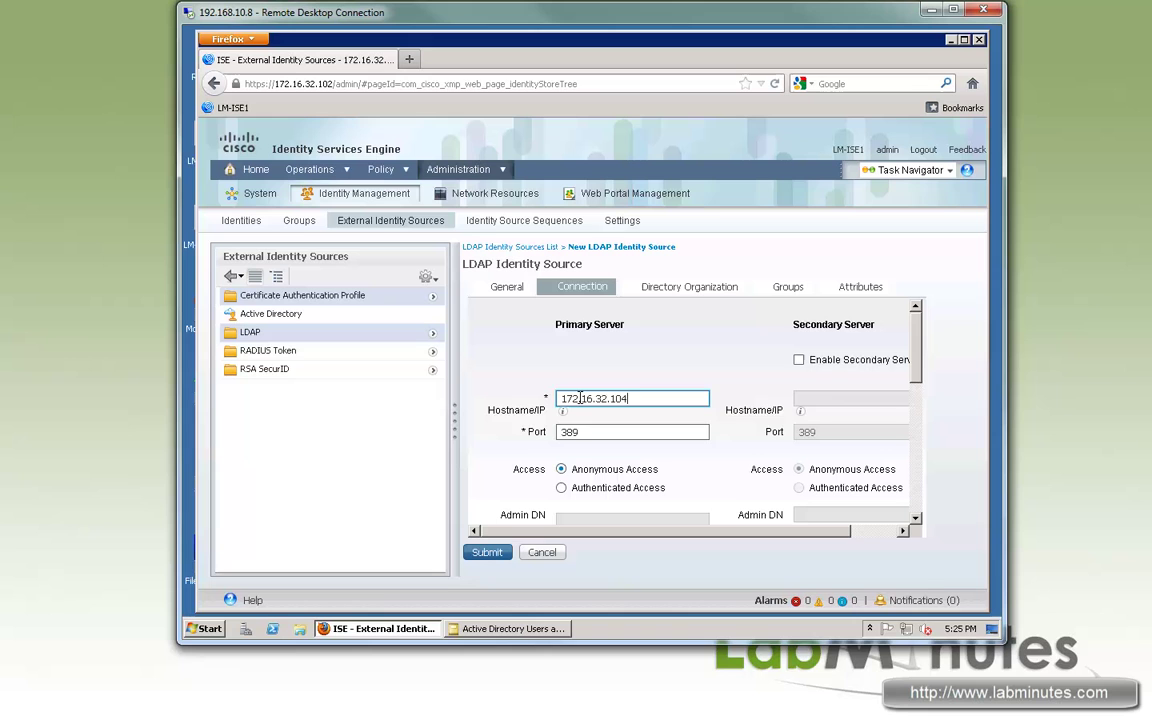
{"action": "left_click", "coordinate": [597, 431]}
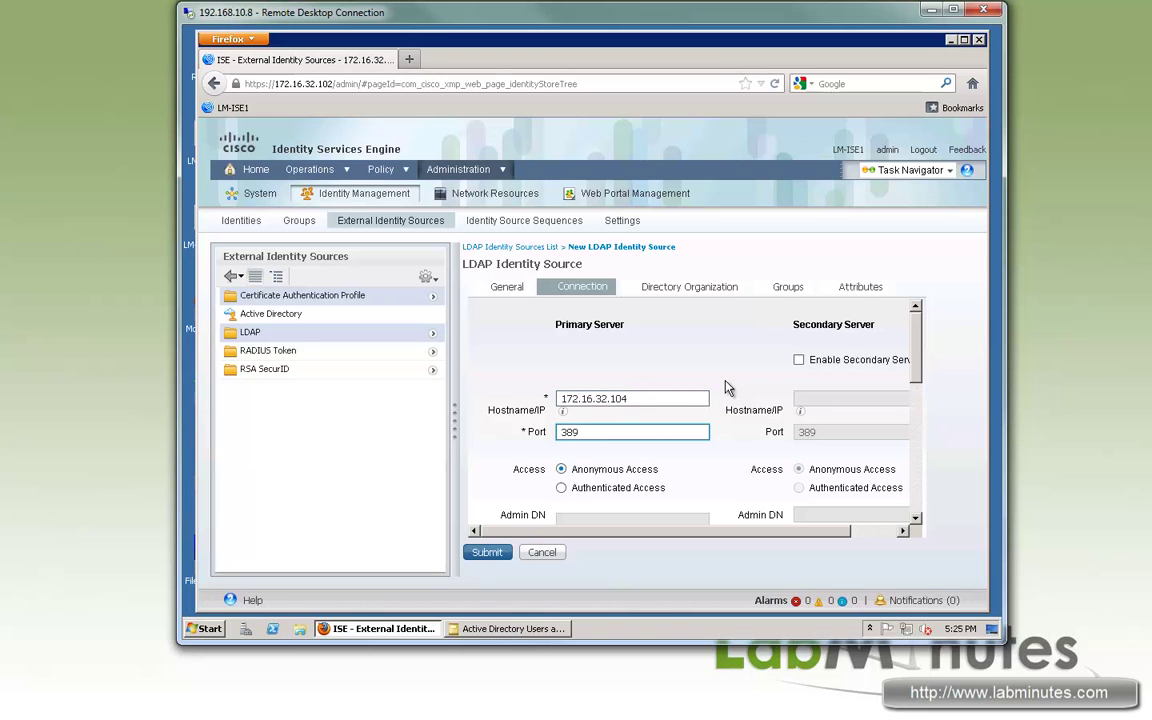
{"action": "scroll", "coordinate": [652, 342], "scroll_direction": "down", "scroll_amount": 2}
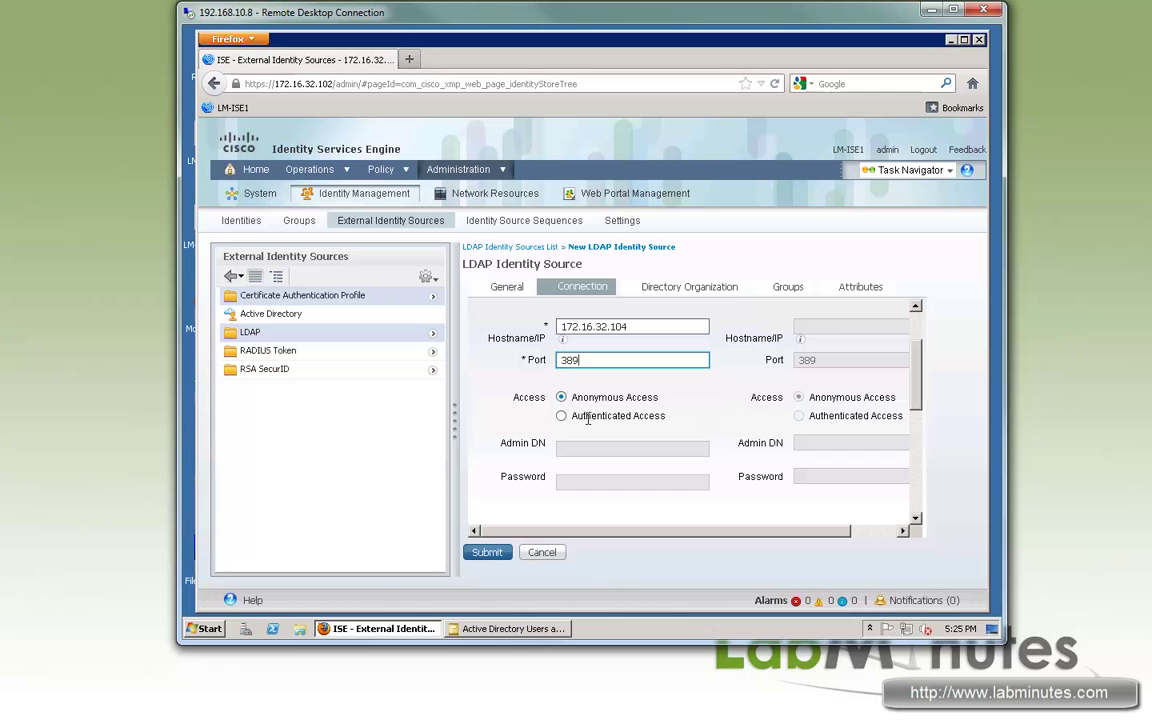
{"action": "left_click_drag", "start_coordinate": [586, 416], "coordinate": [663, 416]}
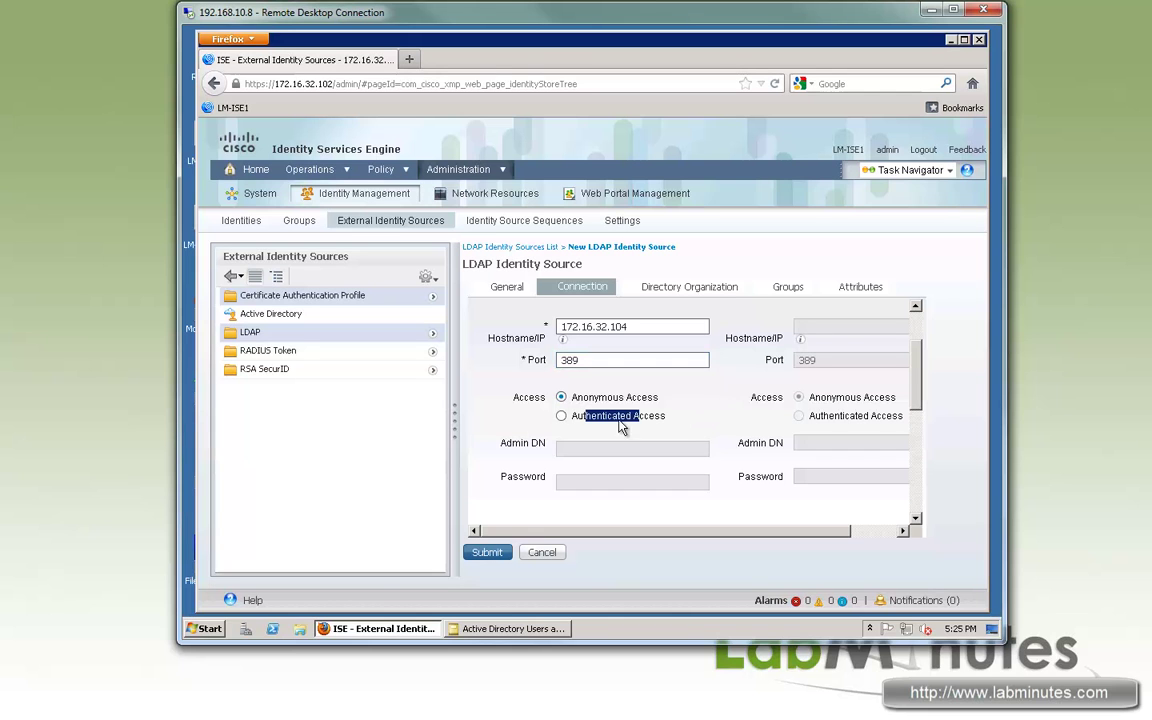
{"action": "left_click", "coordinate": [561, 415]}
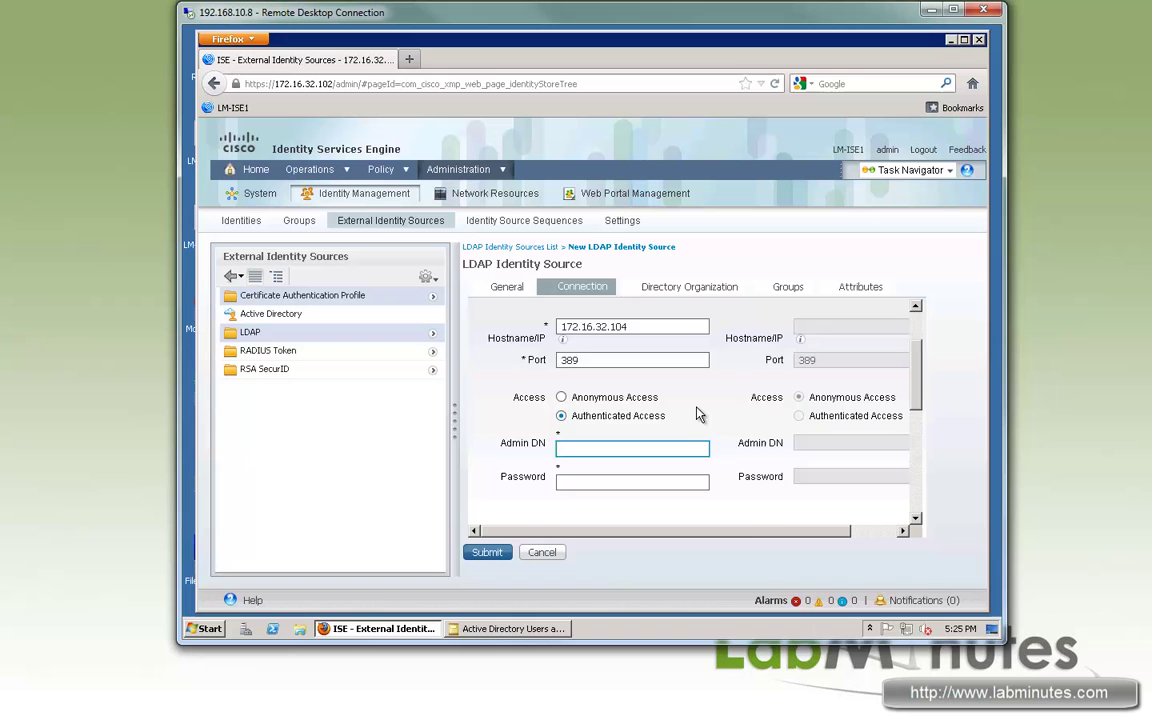
{"action": "scroll", "coordinate": [698, 415], "scroll_direction": "down", "scroll_amount": 1}
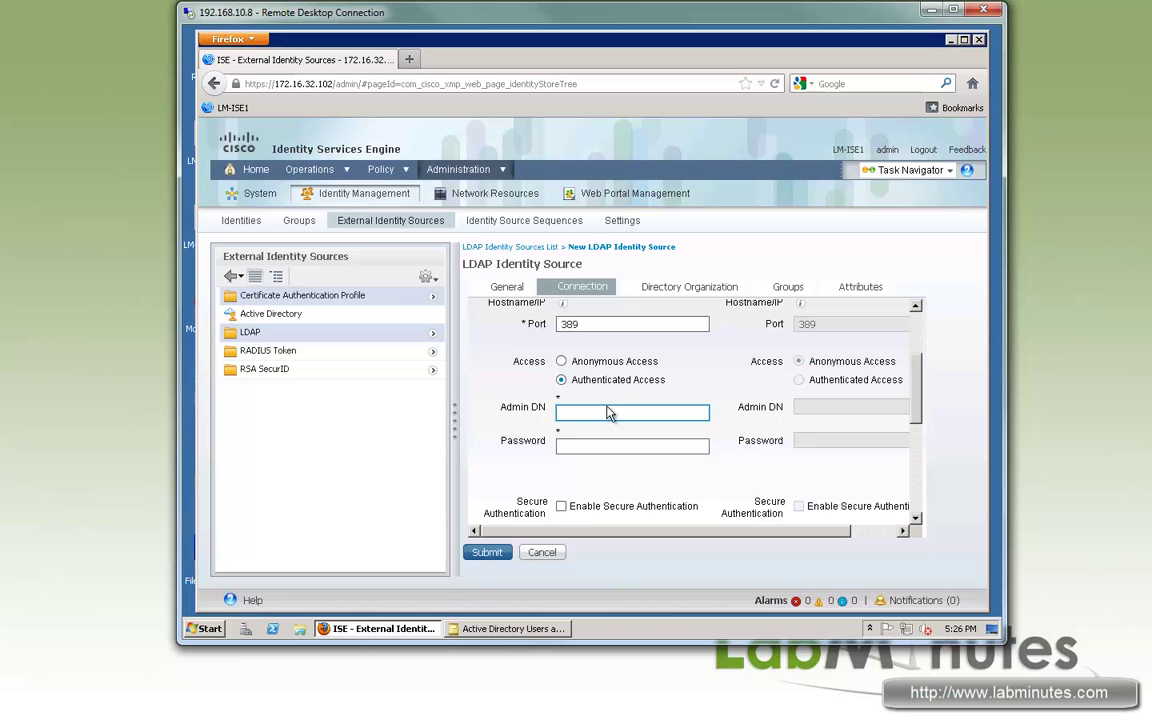
{"action": "mouse_move", "coordinate": [515, 632]}
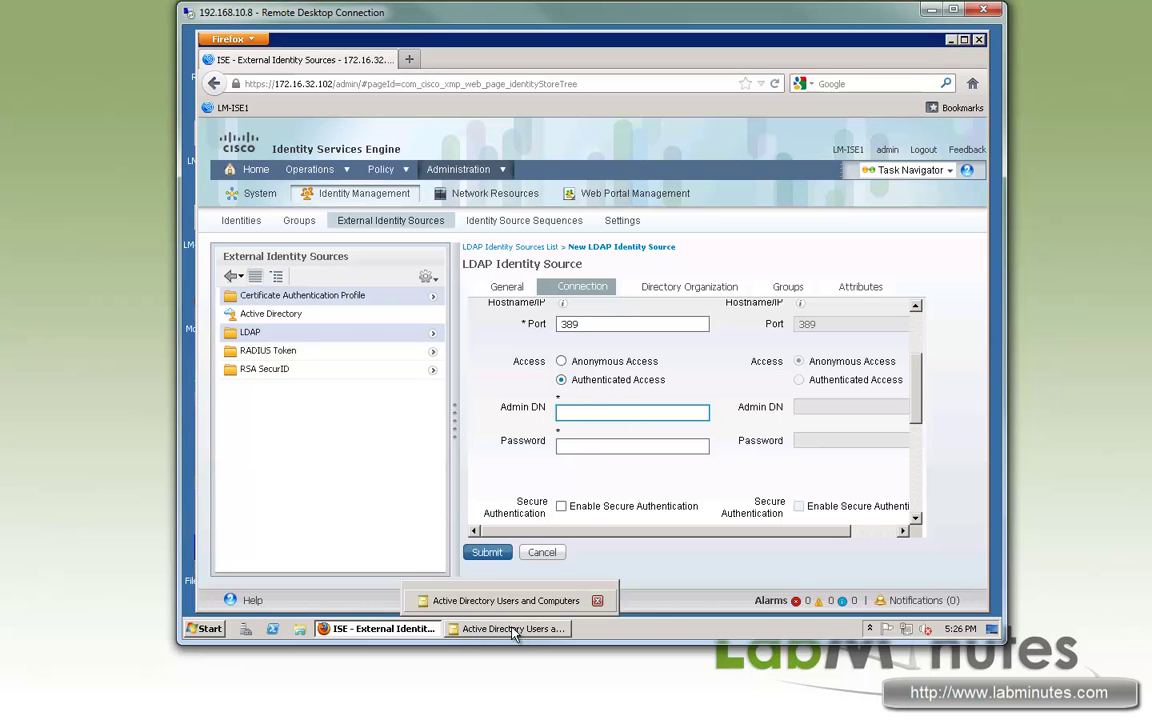
{"action": "left_click", "coordinate": [515, 630]}
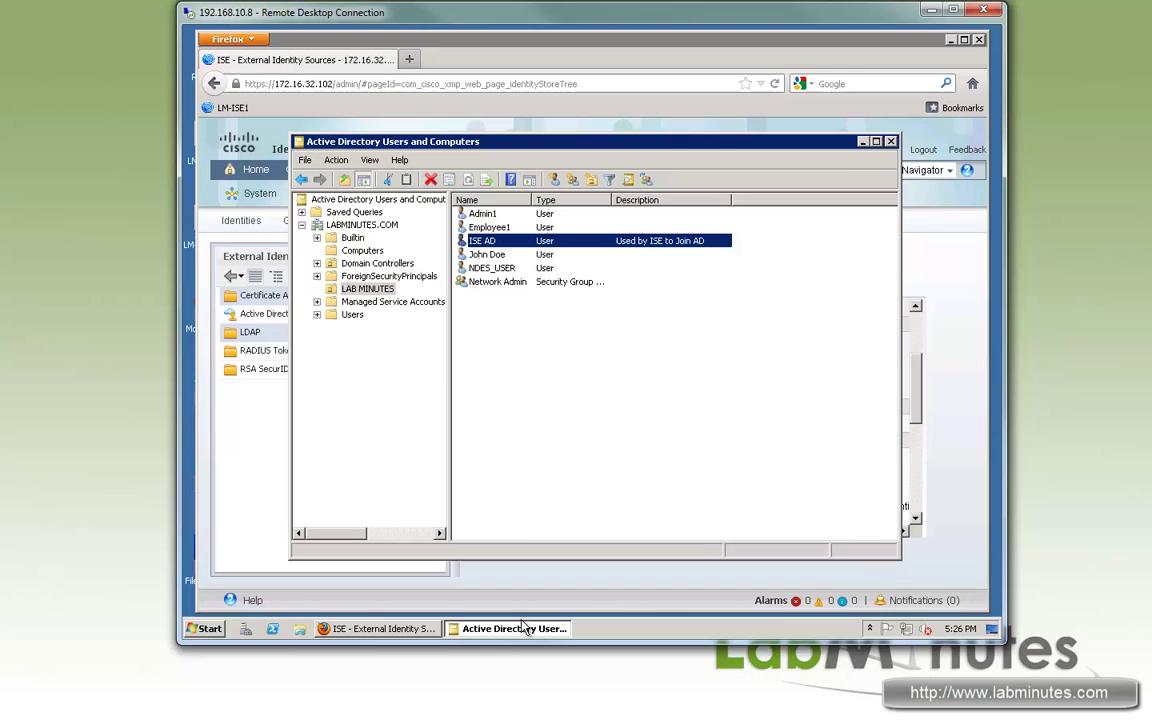
{"action": "double_click", "coordinate": [470, 240]}
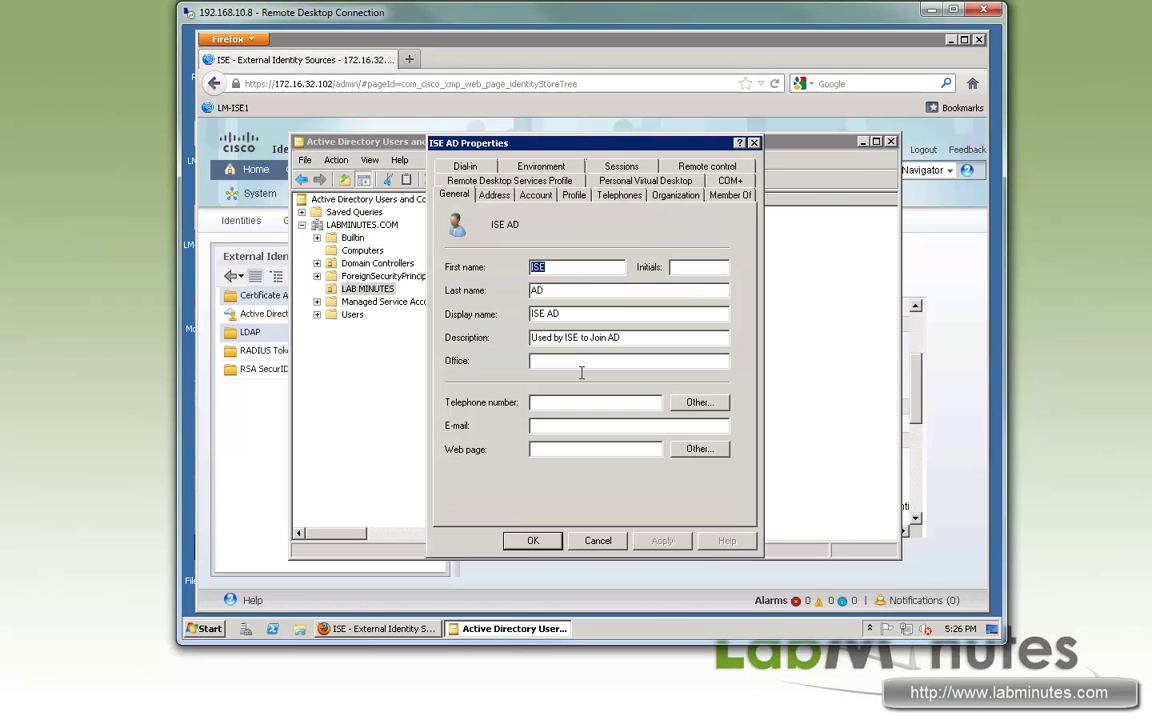
{"action": "left_click", "coordinate": [536, 194]}
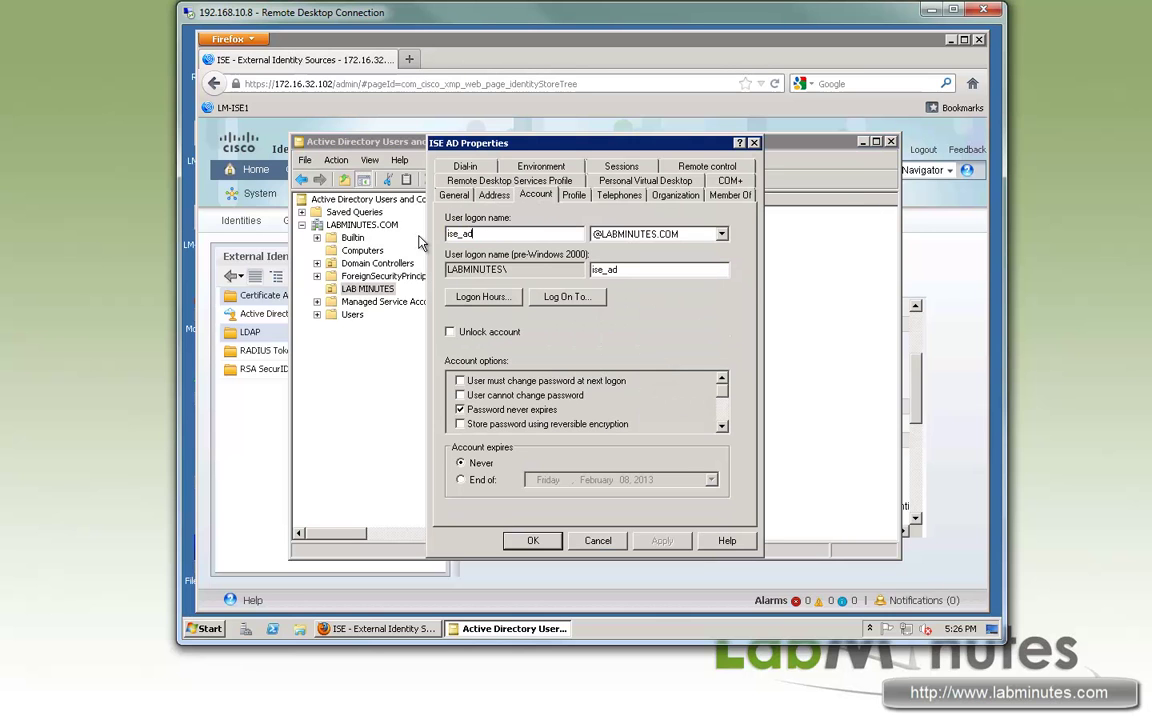
{"action": "left_click", "coordinate": [729, 194]}
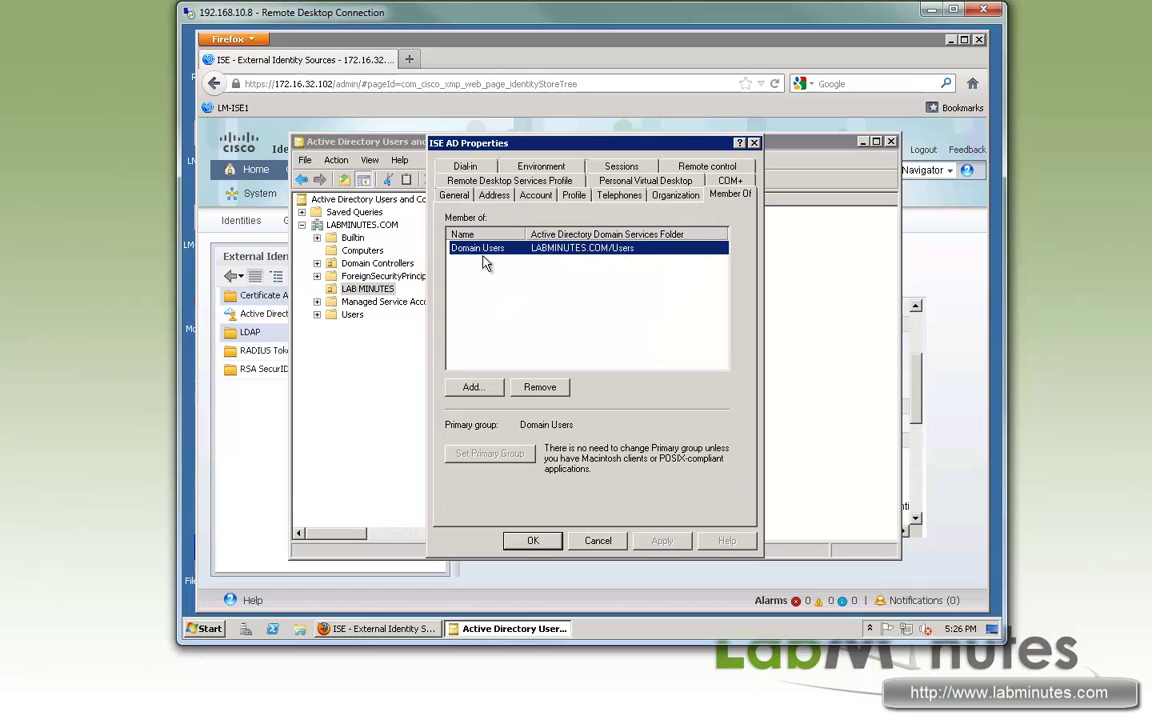
{"action": "left_click", "coordinate": [532, 540]}
{"action": "left_click", "coordinate": [662, 40]}
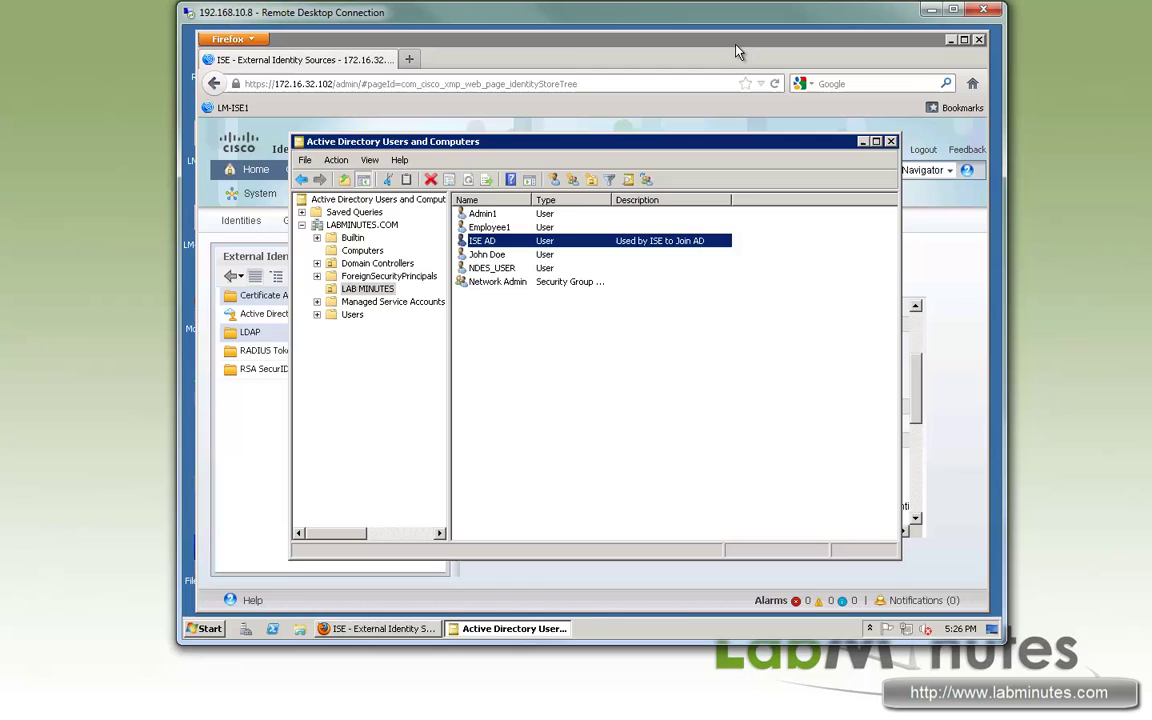
- Enter labminutes\ise_ad as the Admin DN and fill in the account password
{"action": "left_click", "coordinate": [575, 412]}
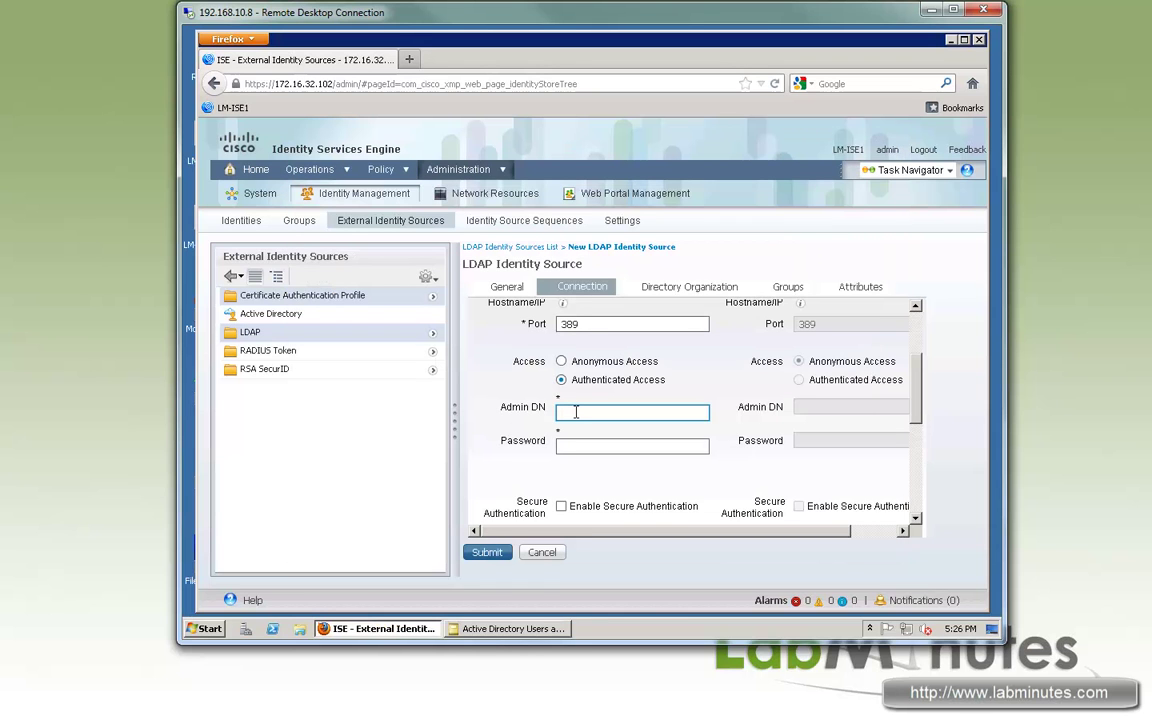
{"action": "type", "text": "labmin"}
{"action": "key", "text": "BackSpace"}
{"action": "key", "text": "BackSpace"}
{"action": "key", "text": "BackSpace"}
{"action": "type", "text": "nutes\\"}
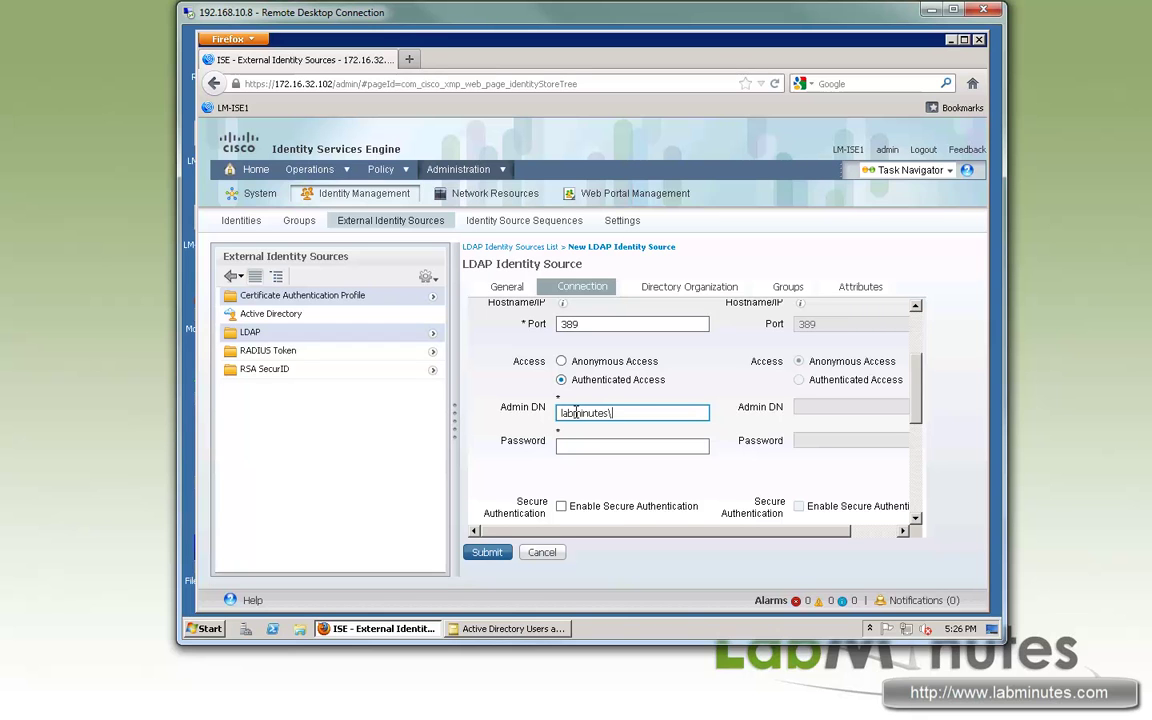
{"action": "type", "text": "ise_ad"}
{"action": "key", "text": "Tab"}
{"action": "type", "text": "cisco"}
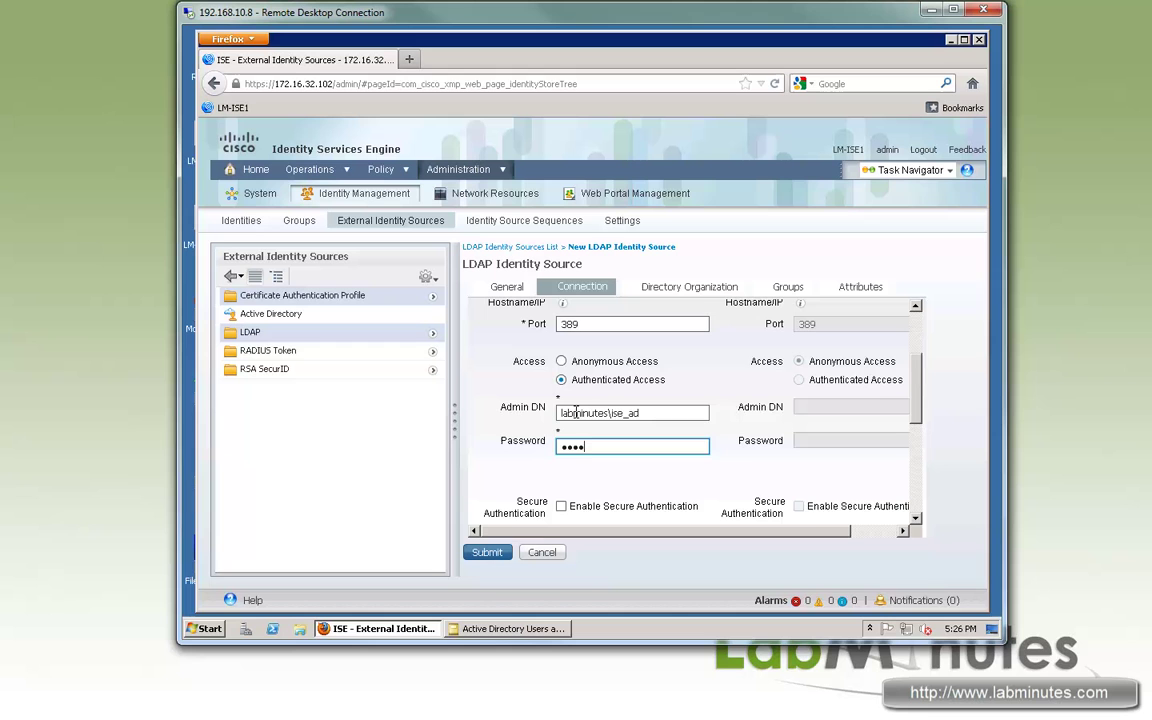
{"action": "left_click_drag", "start_coordinate": [914, 386], "coordinate": [914, 472]}
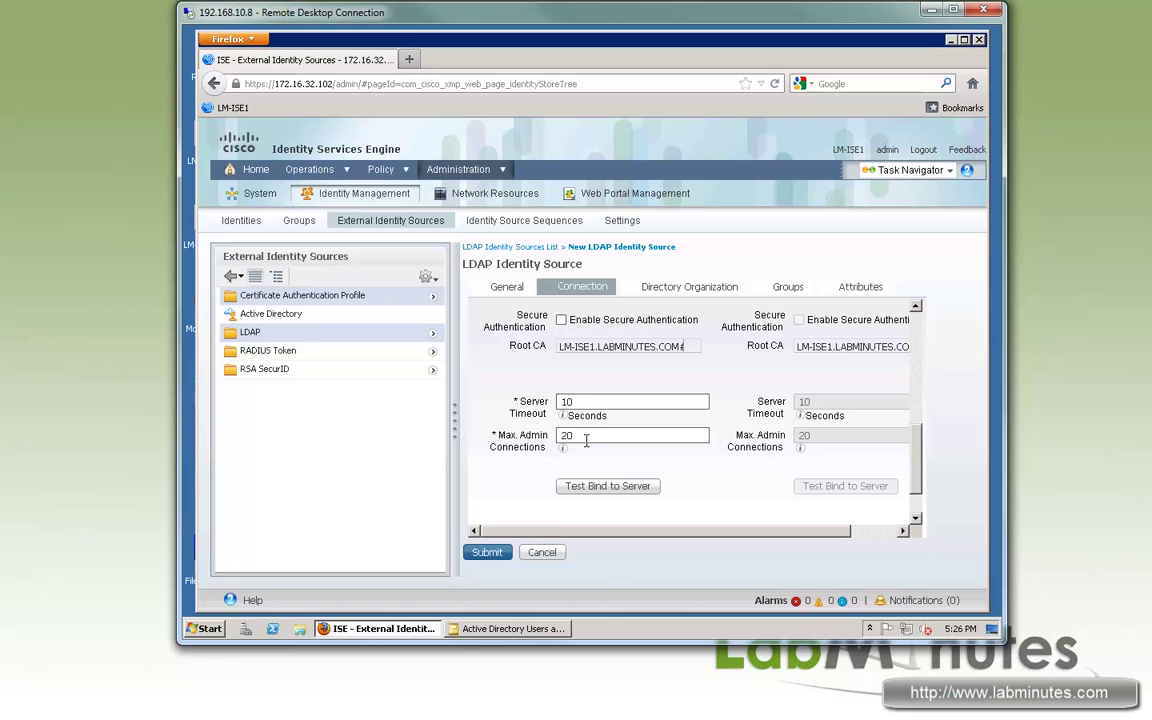
- After the failed bind test, change the primary server address to 172.16.32.40
{"action": "left_click", "coordinate": [614, 487]}
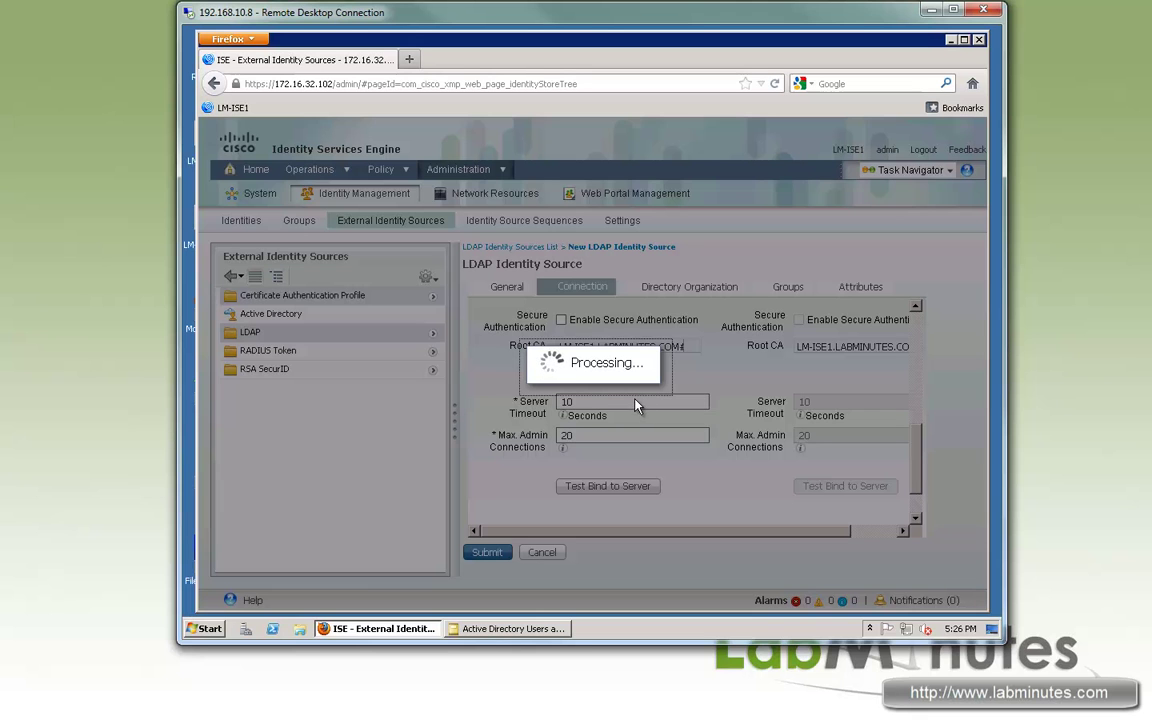
{"action": "left_click", "coordinate": [690, 328]}
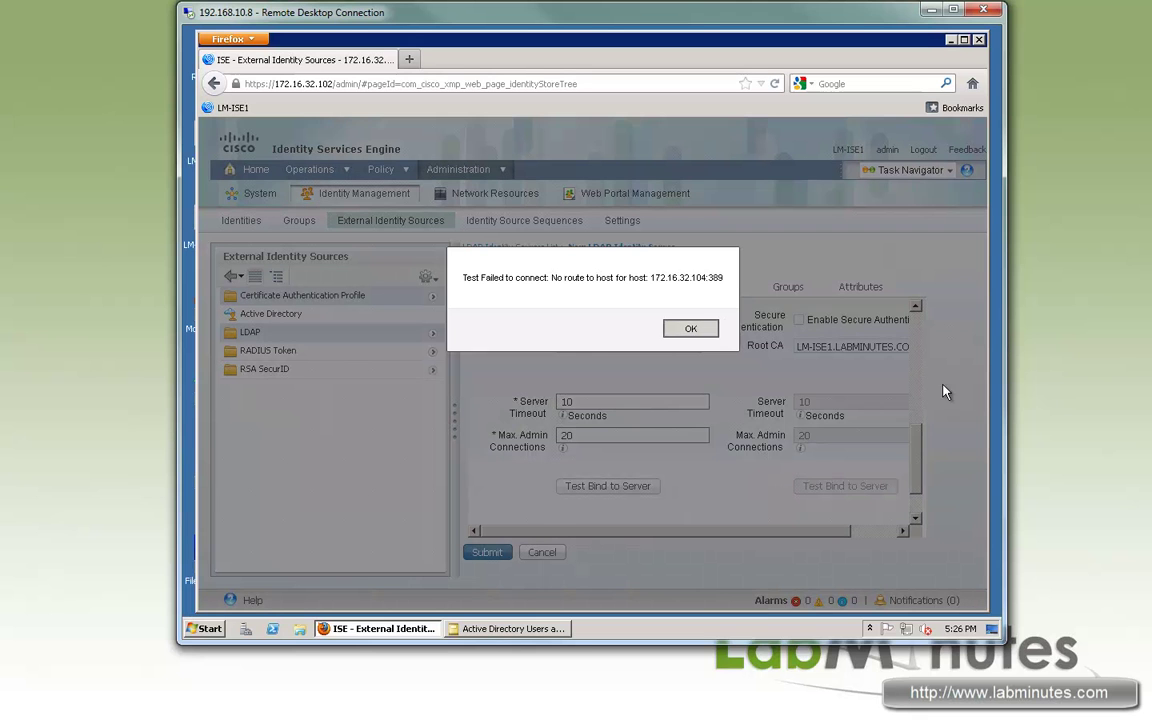
{"action": "left_click_drag", "start_coordinate": [916, 440], "coordinate": [917, 320]}
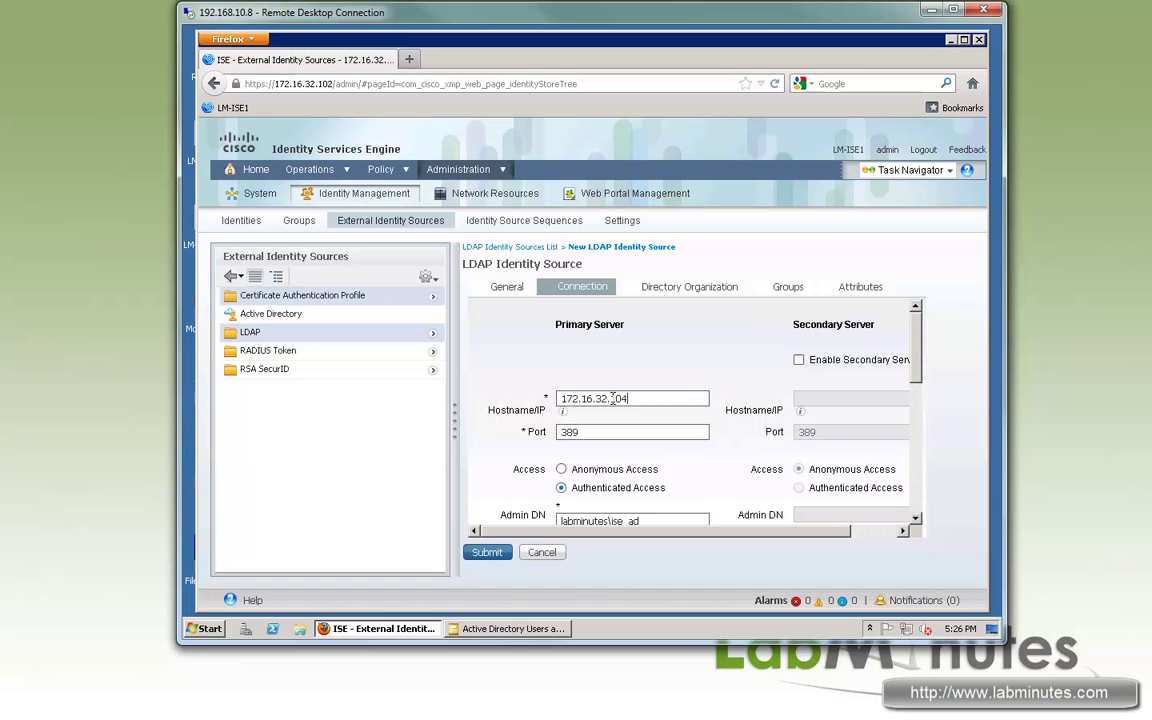
{"action": "left_click_drag", "start_coordinate": [610, 399], "coordinate": [708, 393]}
{"action": "type", "text": "40"}
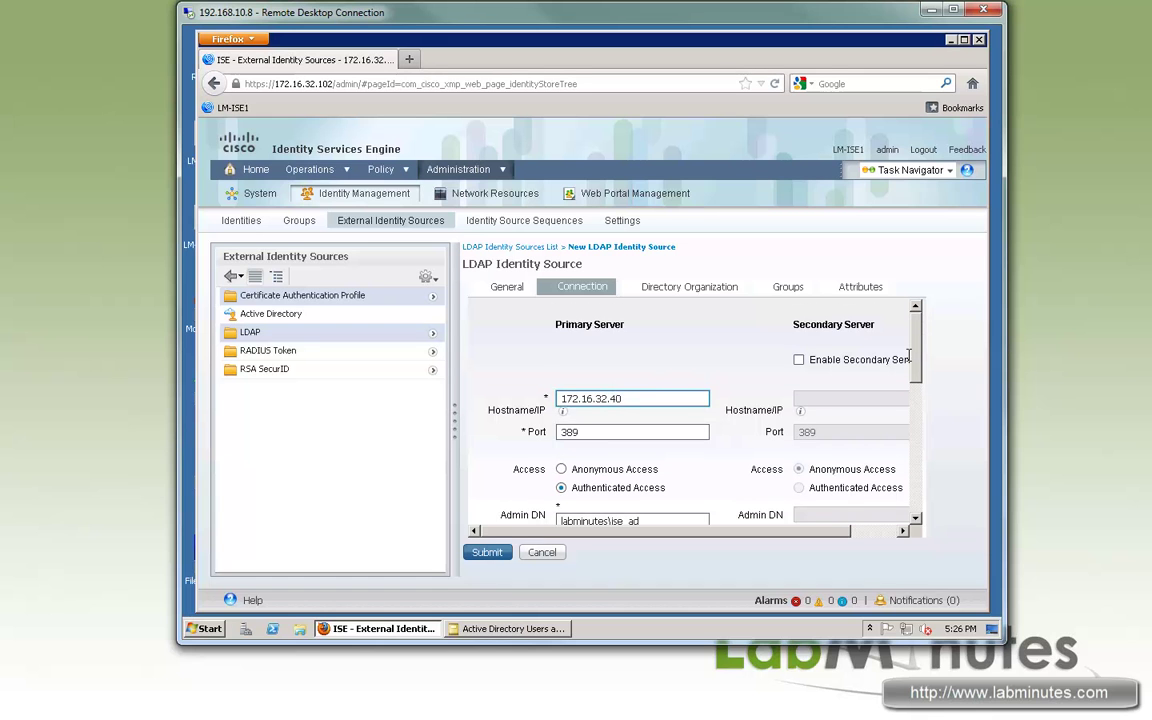
{"action": "left_click_drag", "start_coordinate": [918, 368], "coordinate": [920, 396]}
{"action": "scroll", "coordinate": [822, 383], "scroll_direction": "down", "scroll_amount": 3}
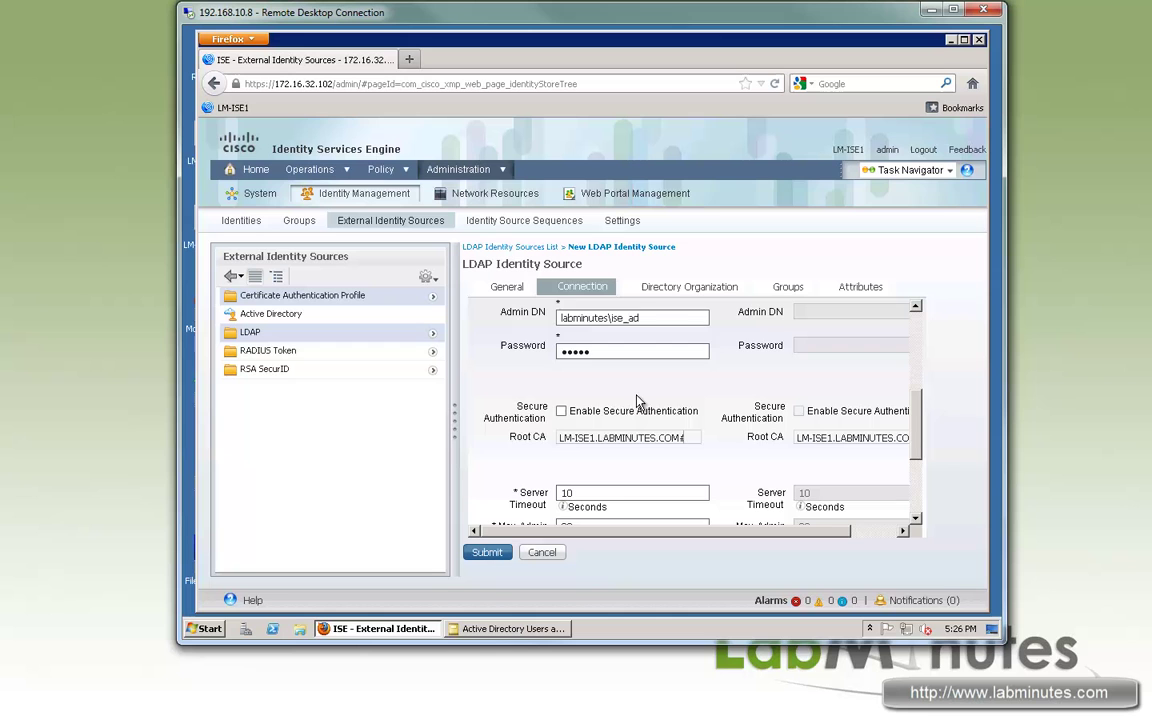
{"action": "scroll", "coordinate": [647, 478], "scroll_direction": "down", "scroll_amount": 2}
- Rerun the bind test: it succeeds but finds 0 subjects and 0 groups
{"action": "left_click", "coordinate": [612, 505]}
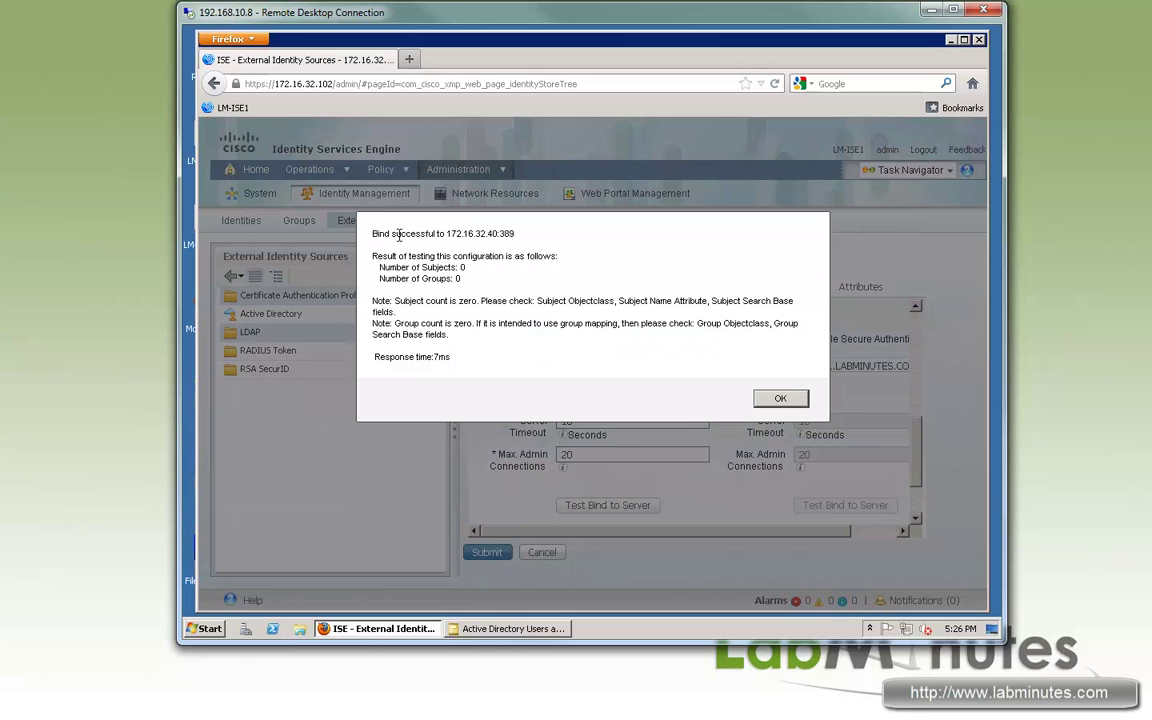
{"action": "left_click_drag", "start_coordinate": [380, 233], "coordinate": [386, 267]}
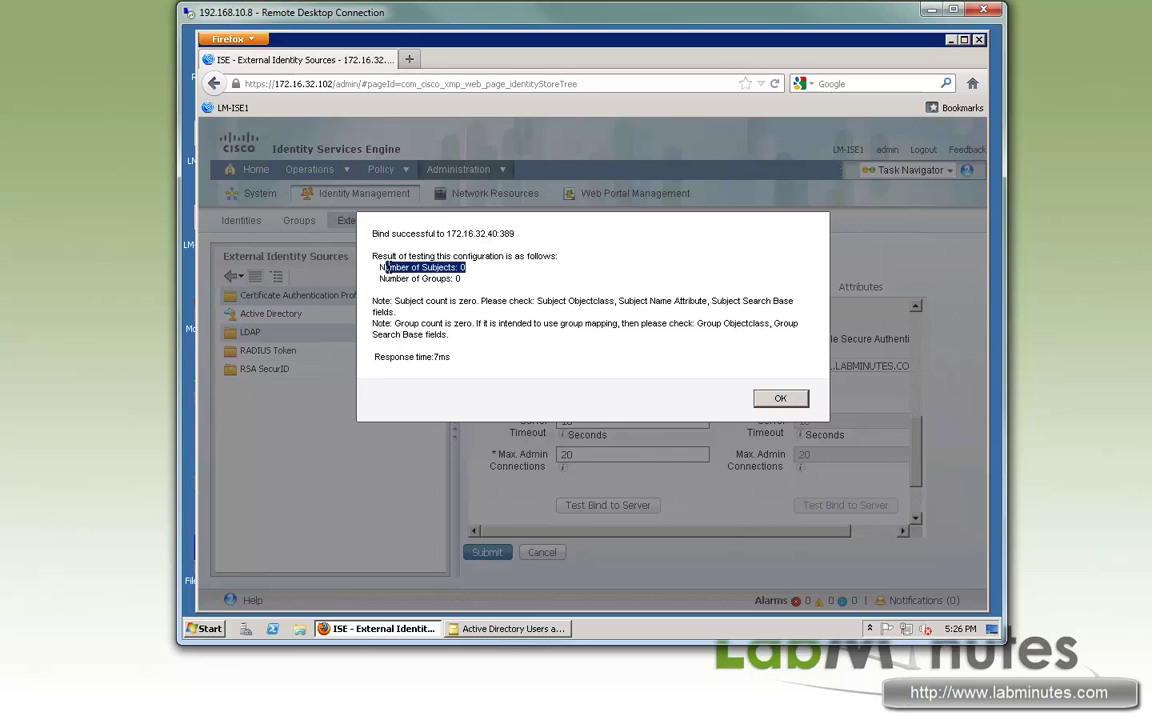
{"action": "left_click_drag", "start_coordinate": [461, 278], "coordinate": [382, 278]}
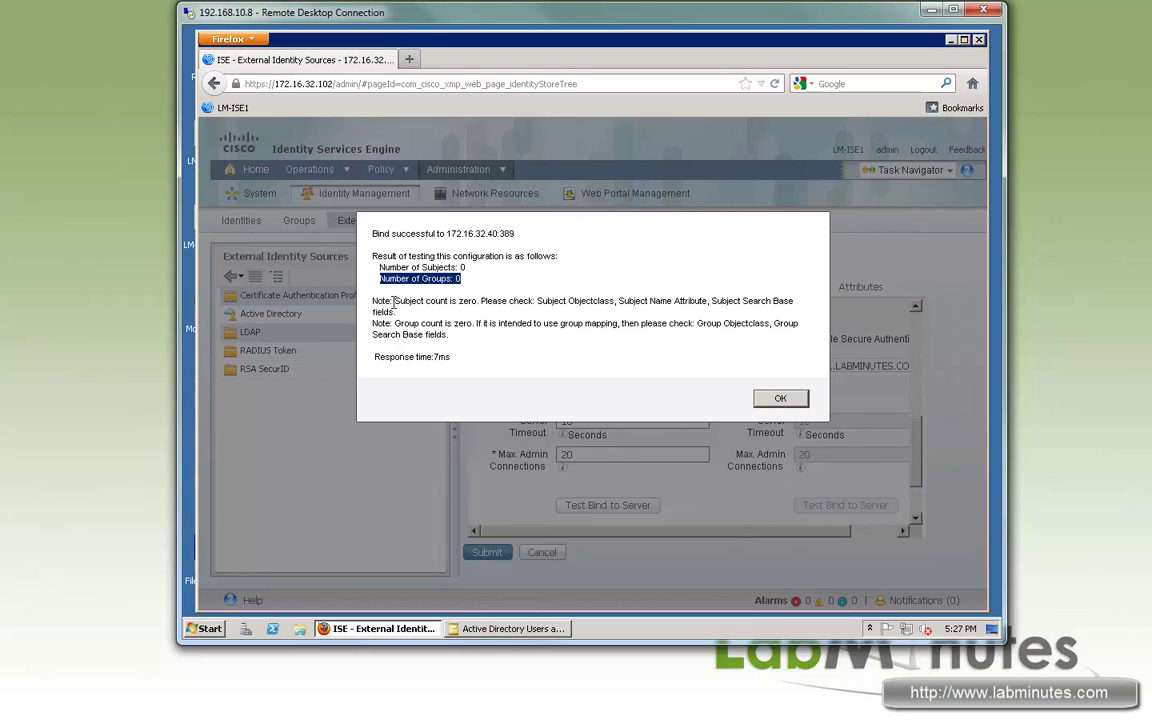
{"action": "left_click_drag", "start_coordinate": [372, 301], "coordinate": [598, 344]}
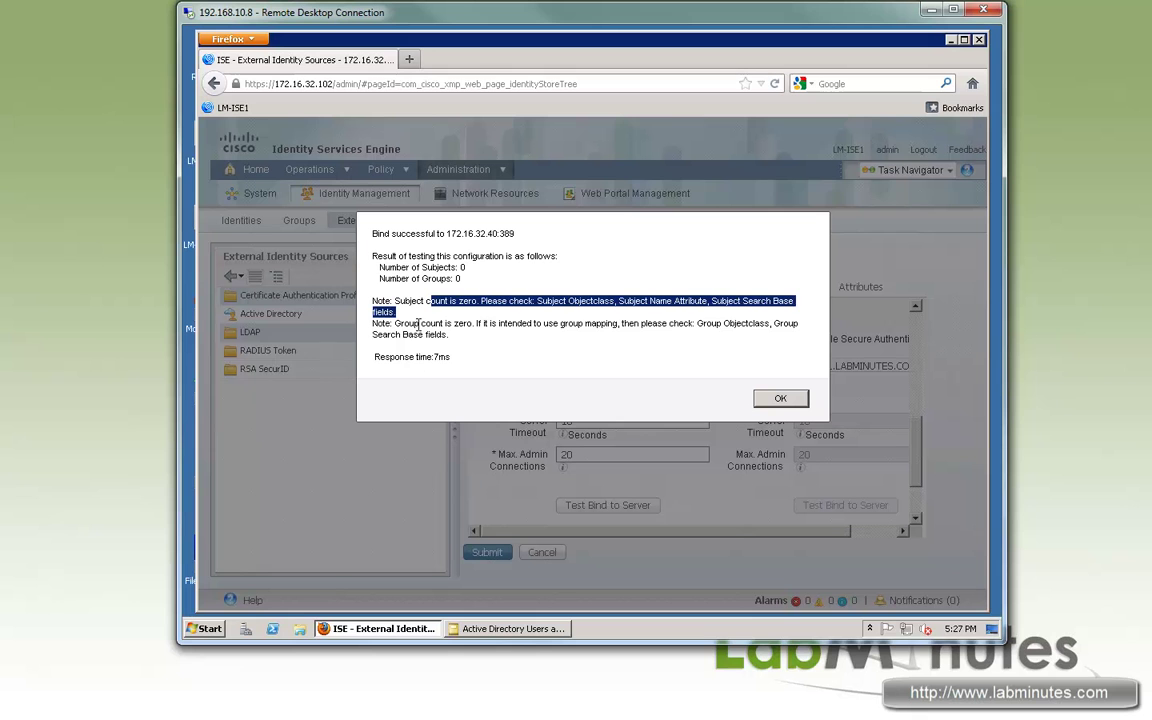
{"action": "left_click_drag", "start_coordinate": [404, 323], "coordinate": [506, 323]}
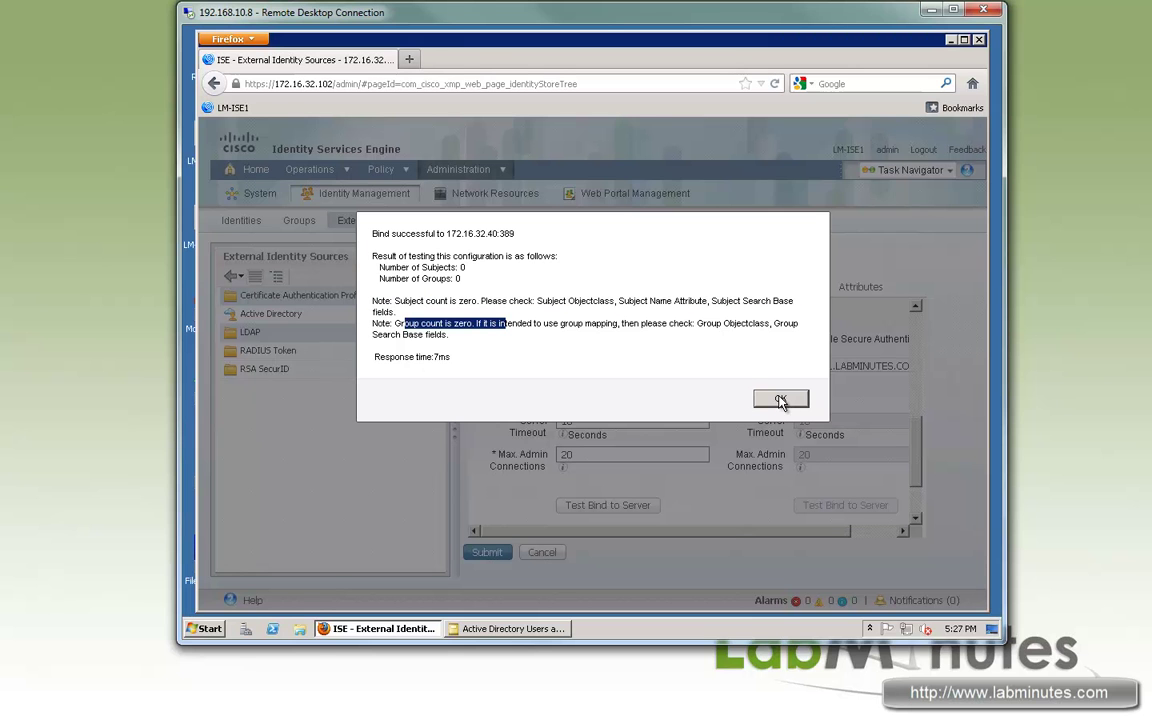
{"action": "left_click", "coordinate": [780, 398]}
{"action": "scroll", "coordinate": [919, 453], "scroll_direction": "up", "scroll_amount": 5}
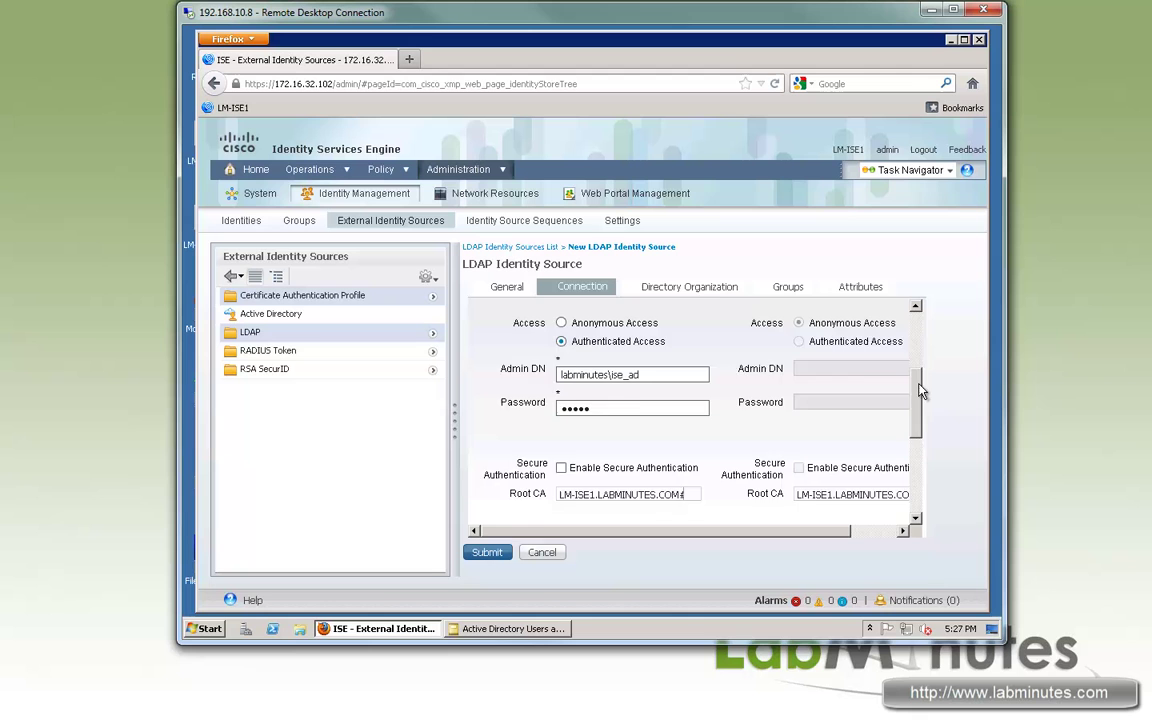
{"action": "scroll", "coordinate": [921, 415], "scroll_direction": "down", "scroll_amount": 5}
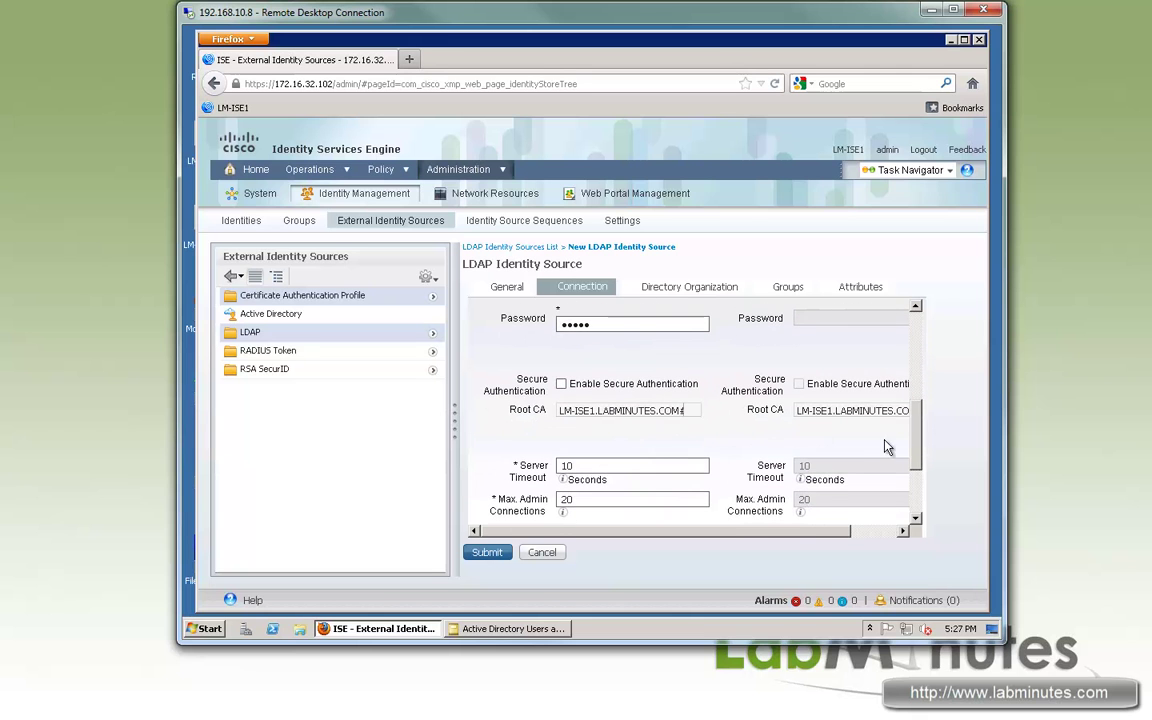
{"action": "scroll", "coordinate": [913, 457], "scroll_direction": "down", "scroll_amount": 3}
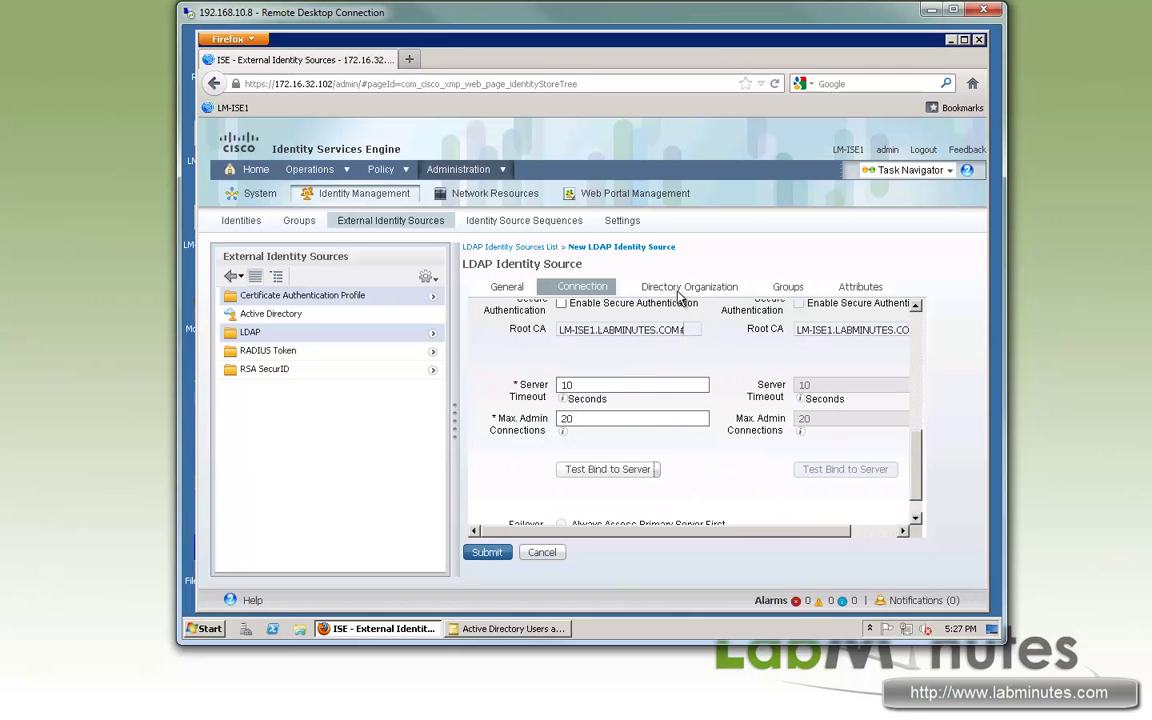
- Enter dc=labminutes,dc=com as Subject Search Base and paste it into Group Search Base
{"action": "left_click", "coordinate": [683, 289]}
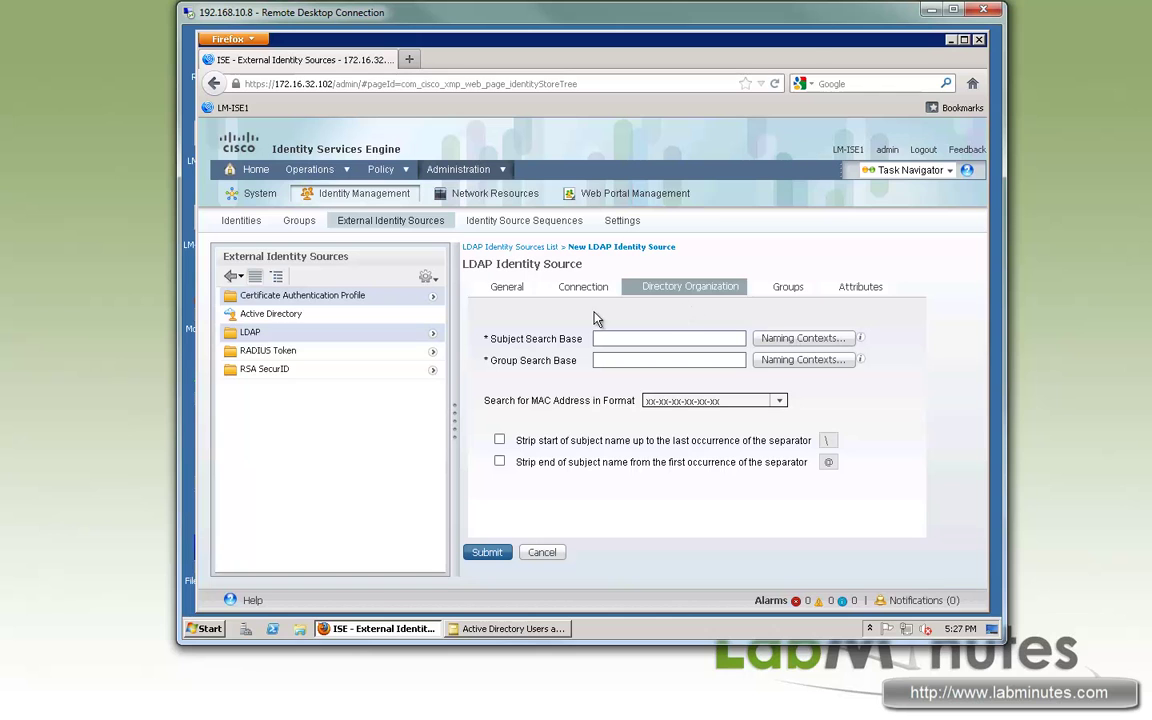
{"action": "left_click_drag", "start_coordinate": [576, 341], "coordinate": [573, 341]}
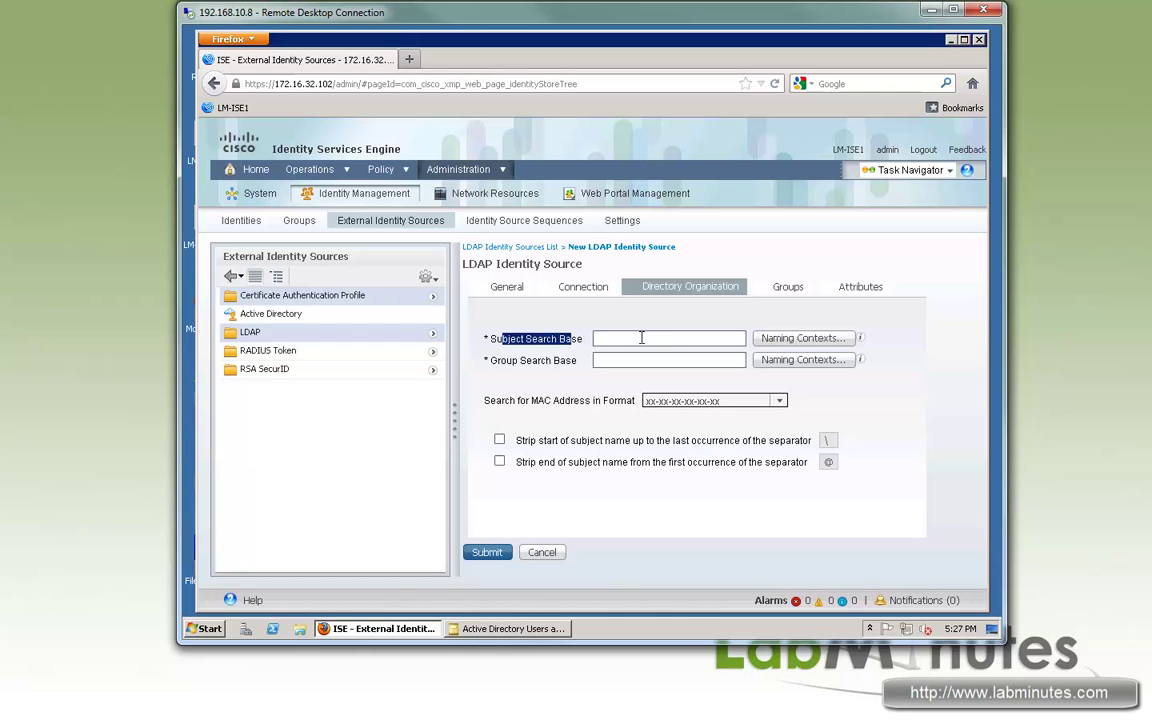
{"action": "left_click", "coordinate": [642, 338]}
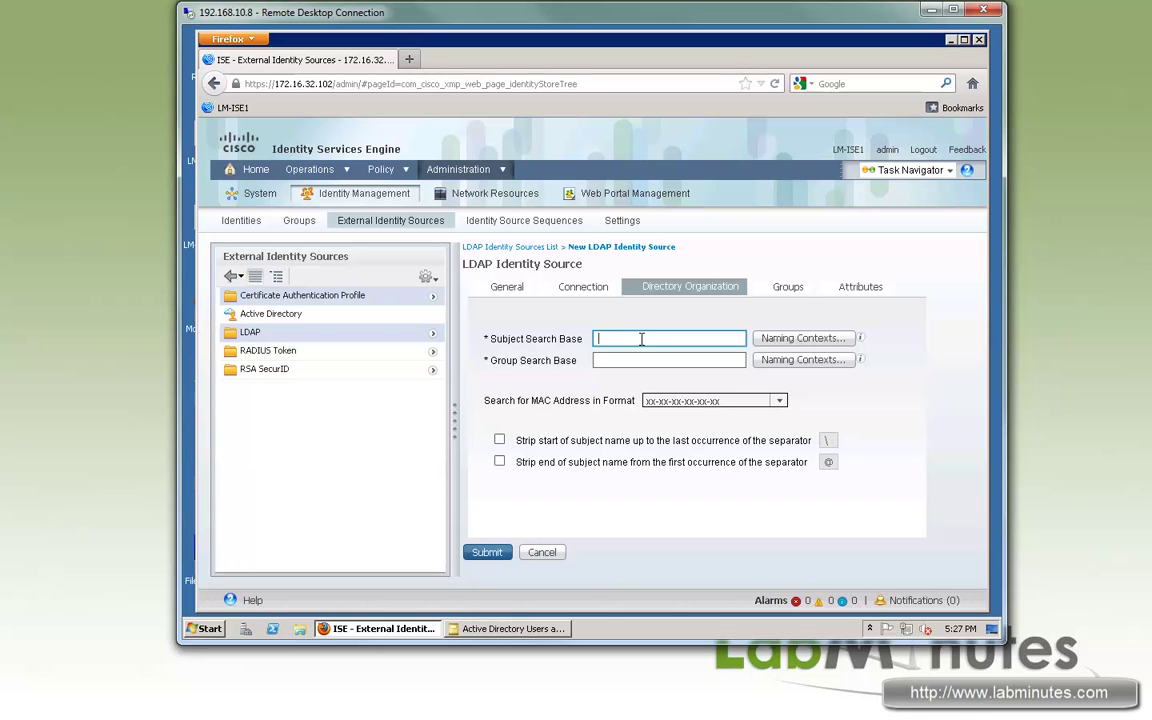
{"action": "key", "text": "BackSpace"}
{"action": "key", "text": "BackSpace"}
{"action": "type", "text": "dc=labminutes,dc=com"}
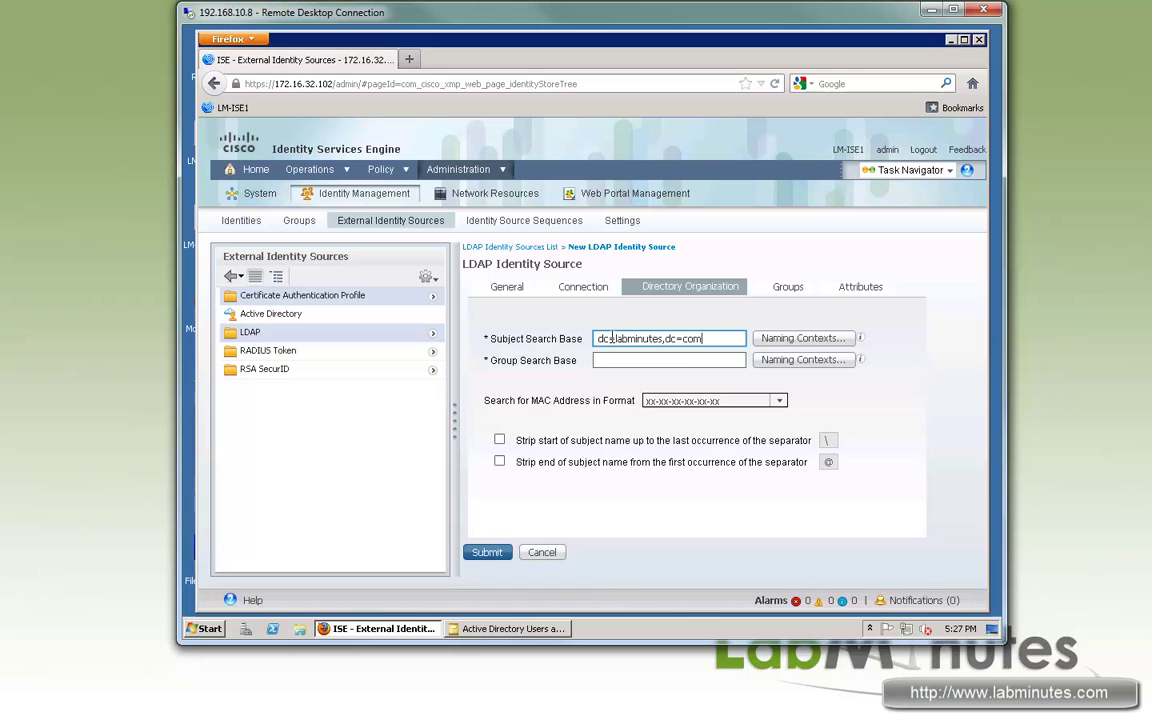
{"action": "key", "text": "ctrl+a"}
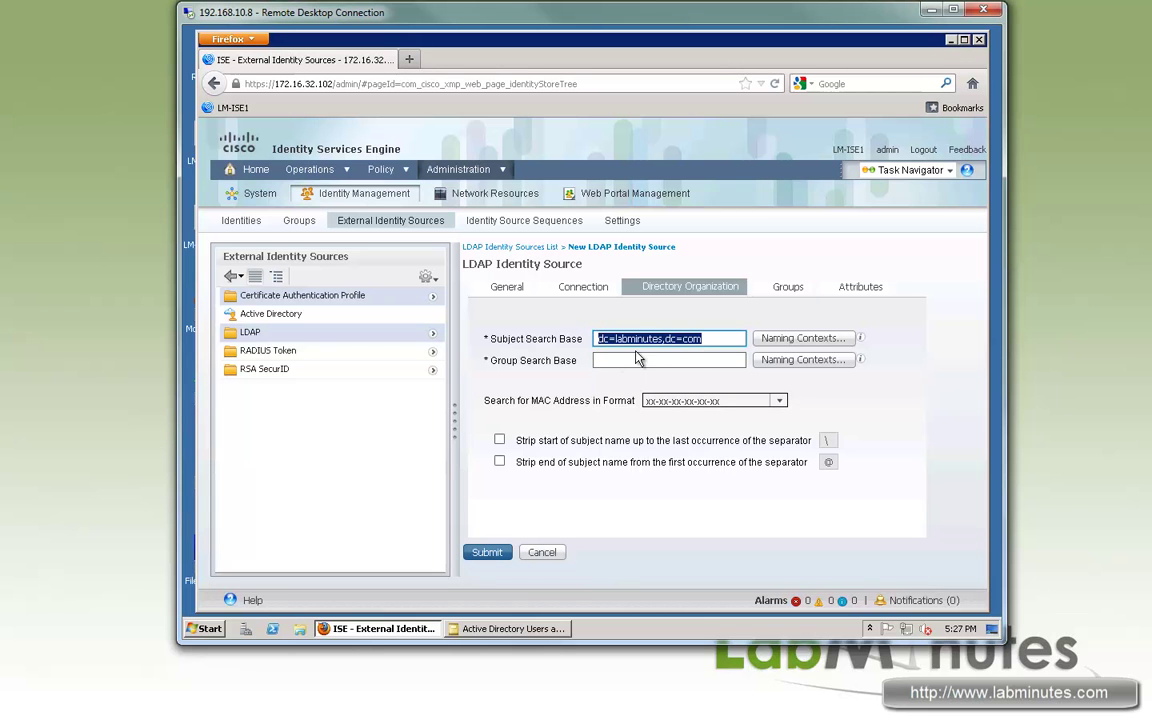
{"action": "key", "text": "ctrl+c"}
{"action": "left_click", "coordinate": [673, 363]}
{"action": "key", "text": "ctrl+v"}
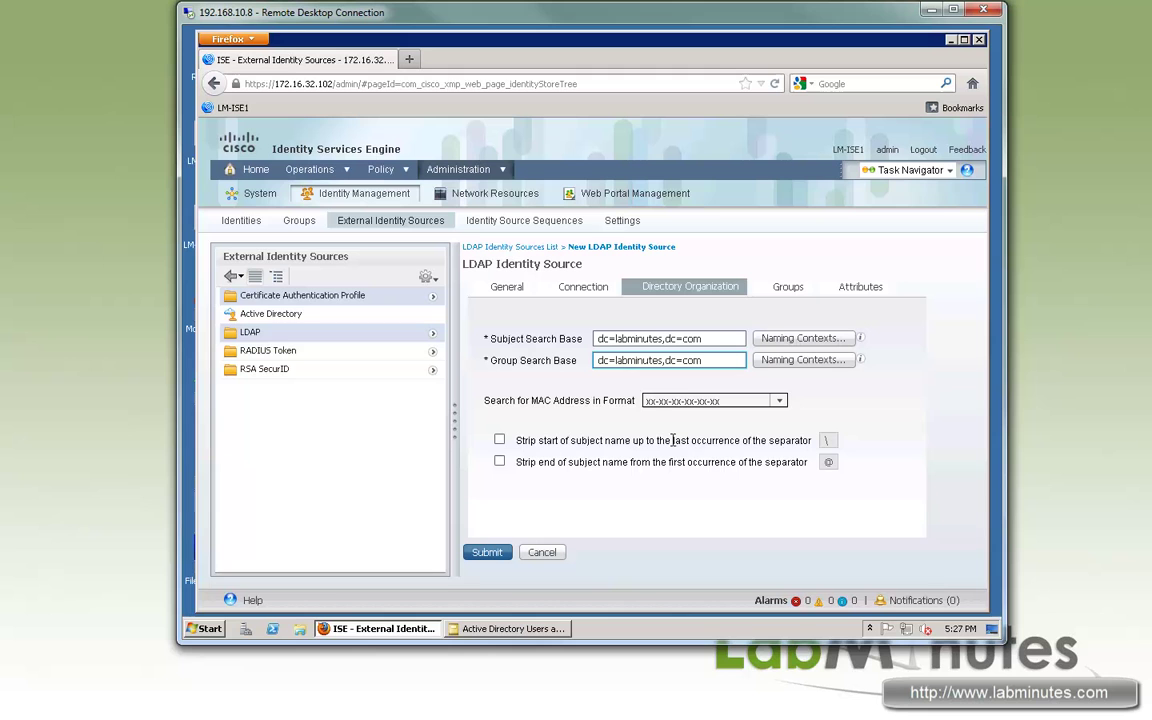
- Rerun Test Bind to Server from the Connection tab, confirming 12 subjects and 39 groups
{"action": "left_click", "coordinate": [486, 552]}
{"action": "left_click", "coordinate": [575, 284]}
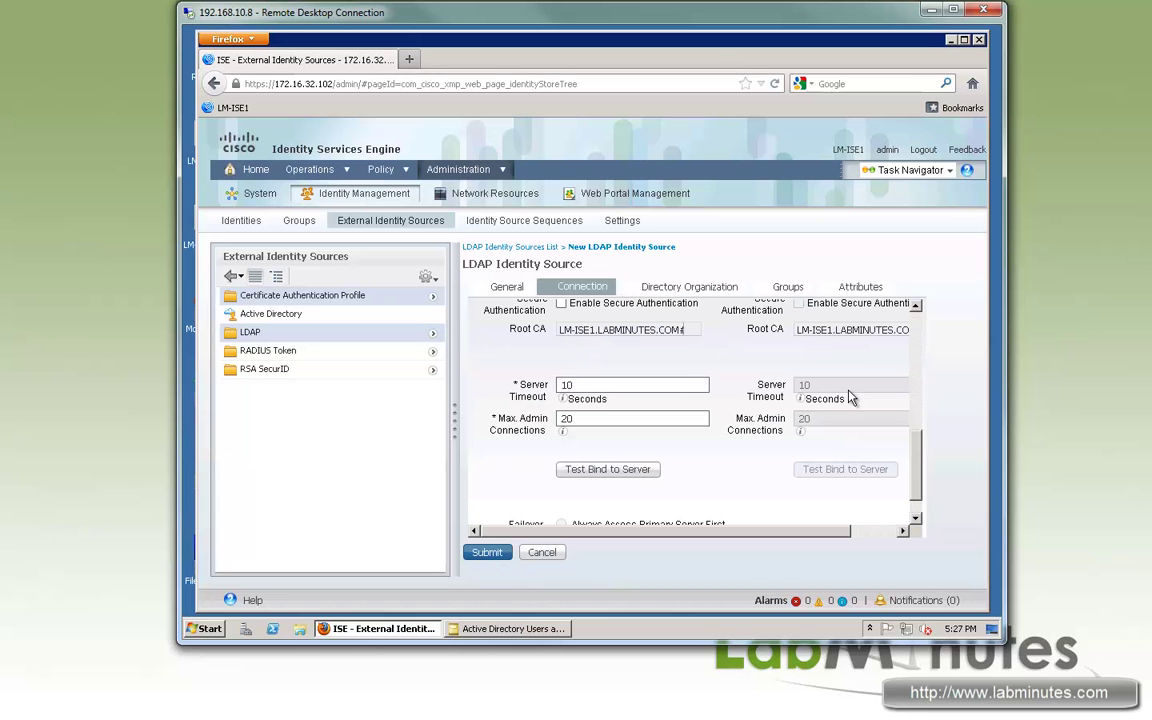
{"action": "scroll", "coordinate": [823, 481], "scroll_direction": "down", "scroll_amount": 1}
{"action": "left_click", "coordinate": [612, 439]}
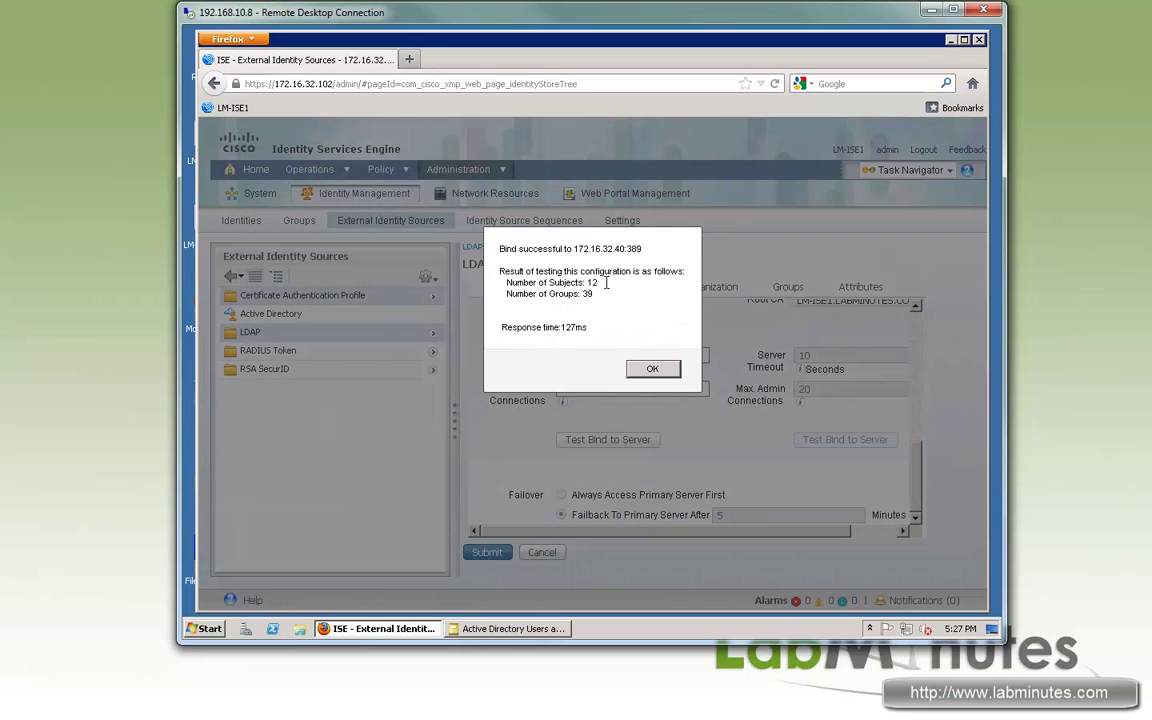
{"action": "double_click", "coordinate": [591, 283]}
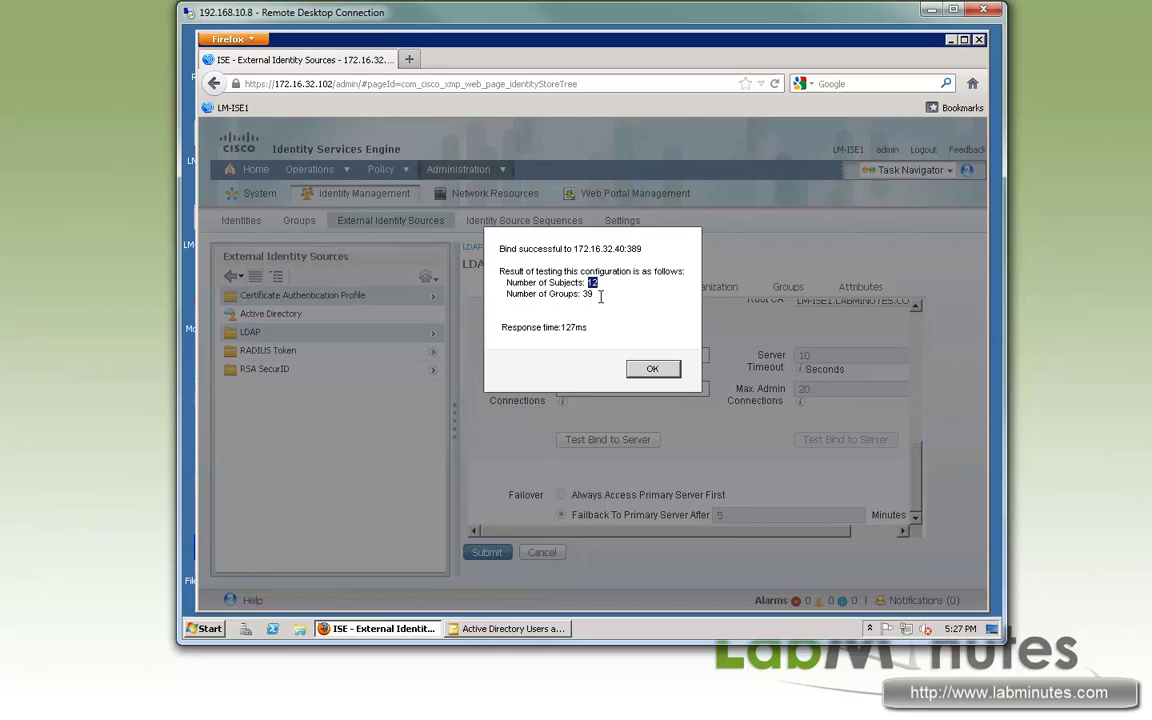
{"action": "double_click", "coordinate": [588, 293]}
{"action": "left_click", "coordinate": [588, 283]}
{"action": "double_click", "coordinate": [590, 283]}
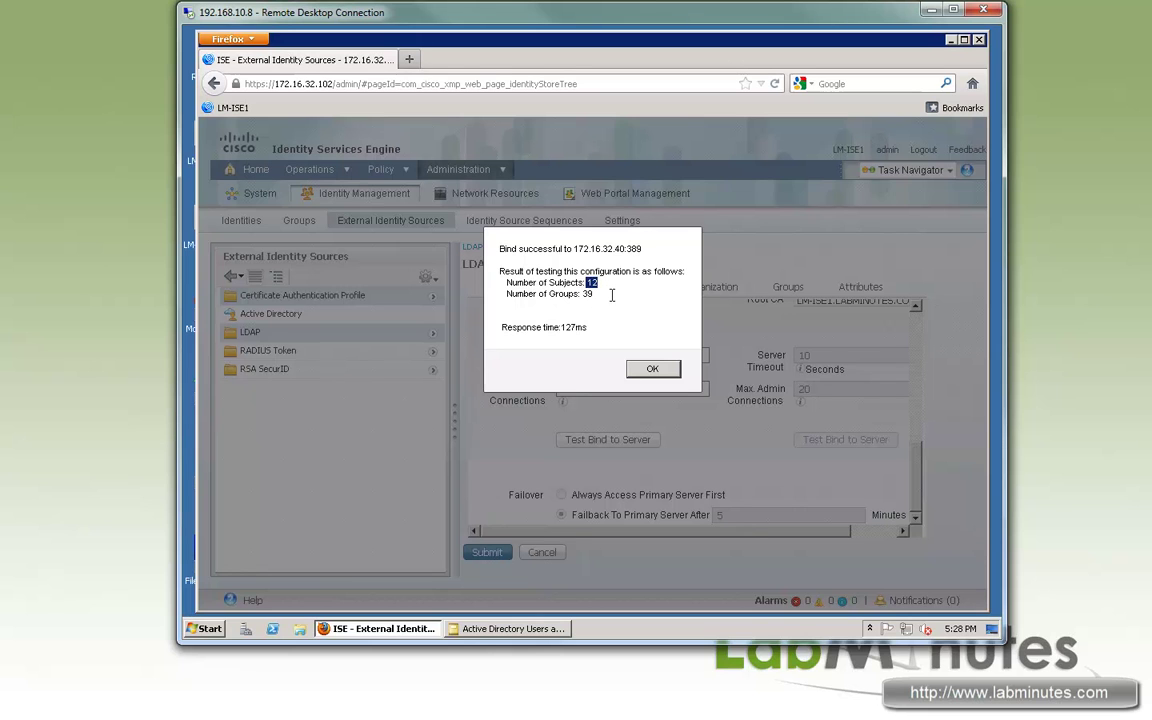
{"action": "double_click", "coordinate": [588, 293]}
{"action": "double_click", "coordinate": [590, 283]}
{"action": "left_click", "coordinate": [645, 367]}
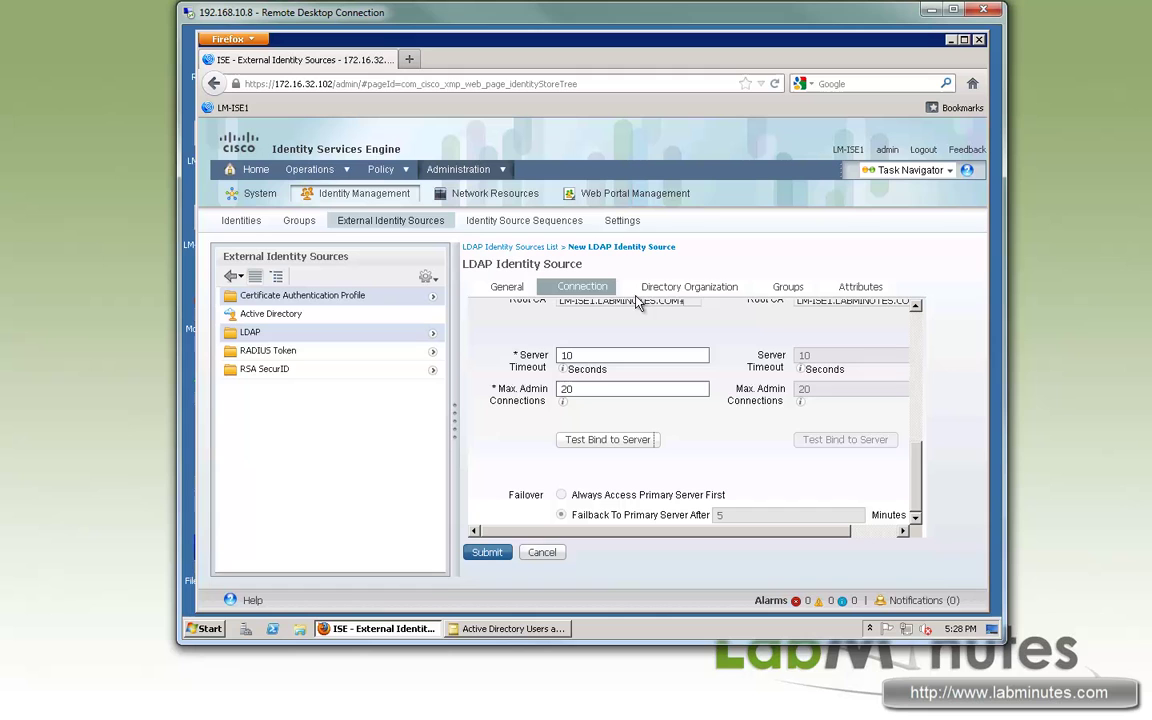
- On the LM_LDAP Groups tab, choose to add groups from the directory
{"action": "left_click", "coordinate": [690, 289]}
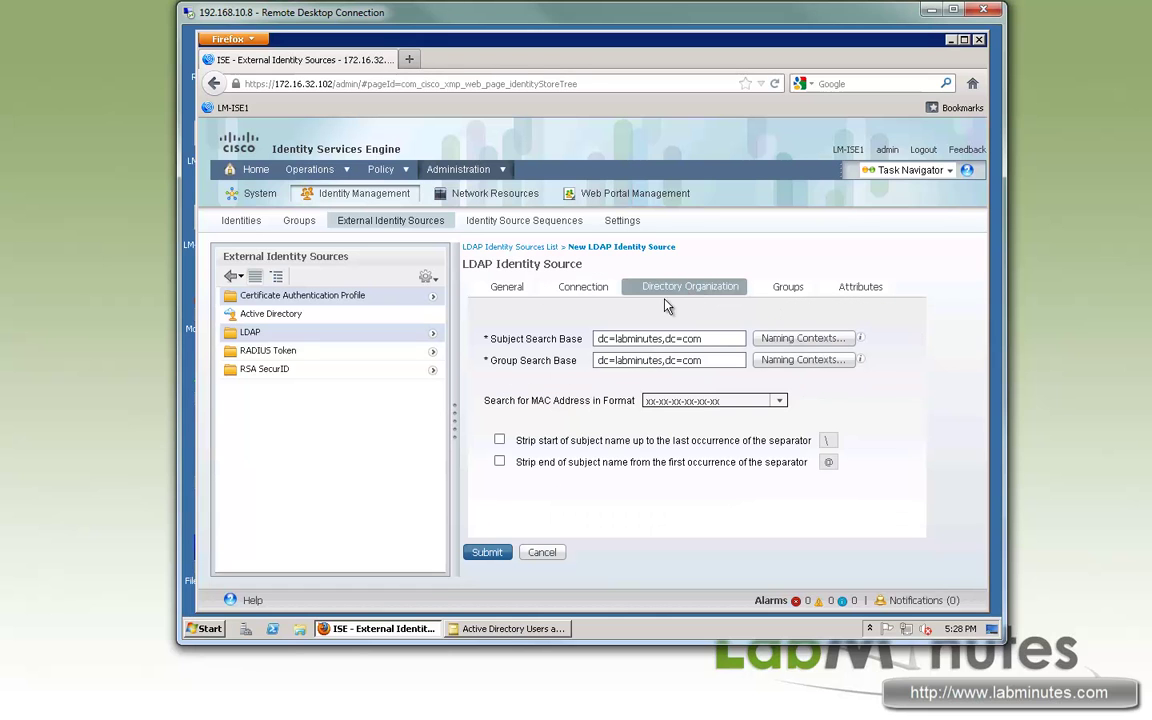
{"action": "left_click", "coordinate": [789, 289]}
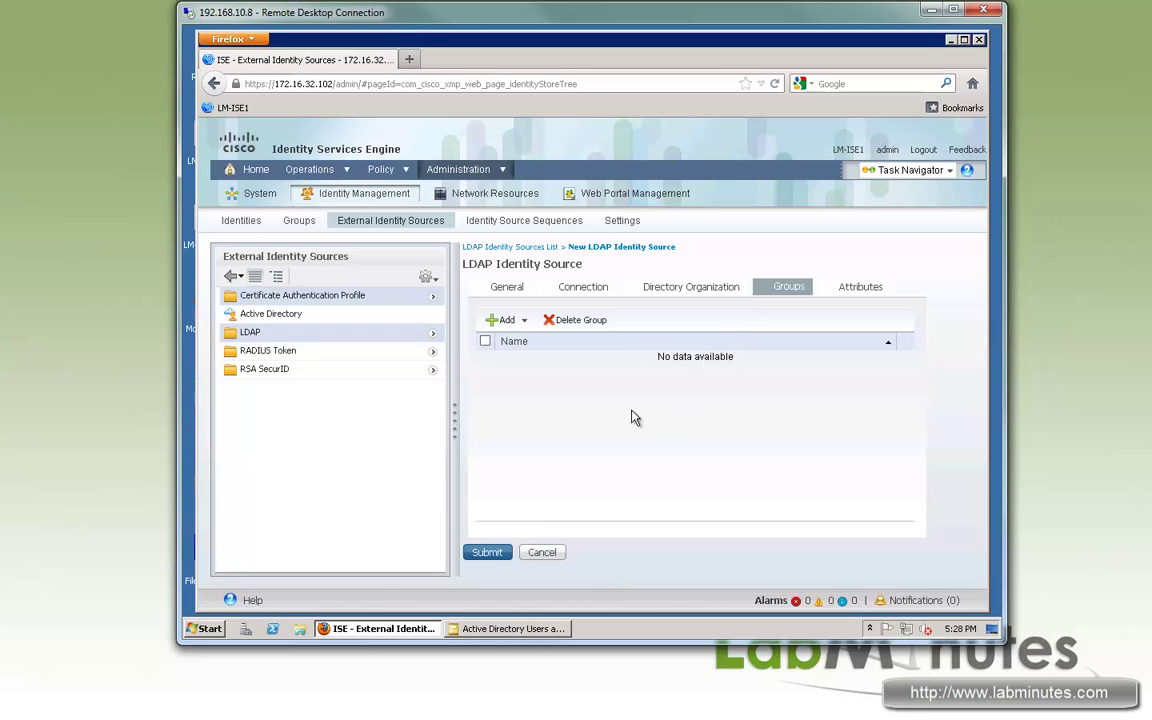
{"action": "left_click", "coordinate": [518, 325]}
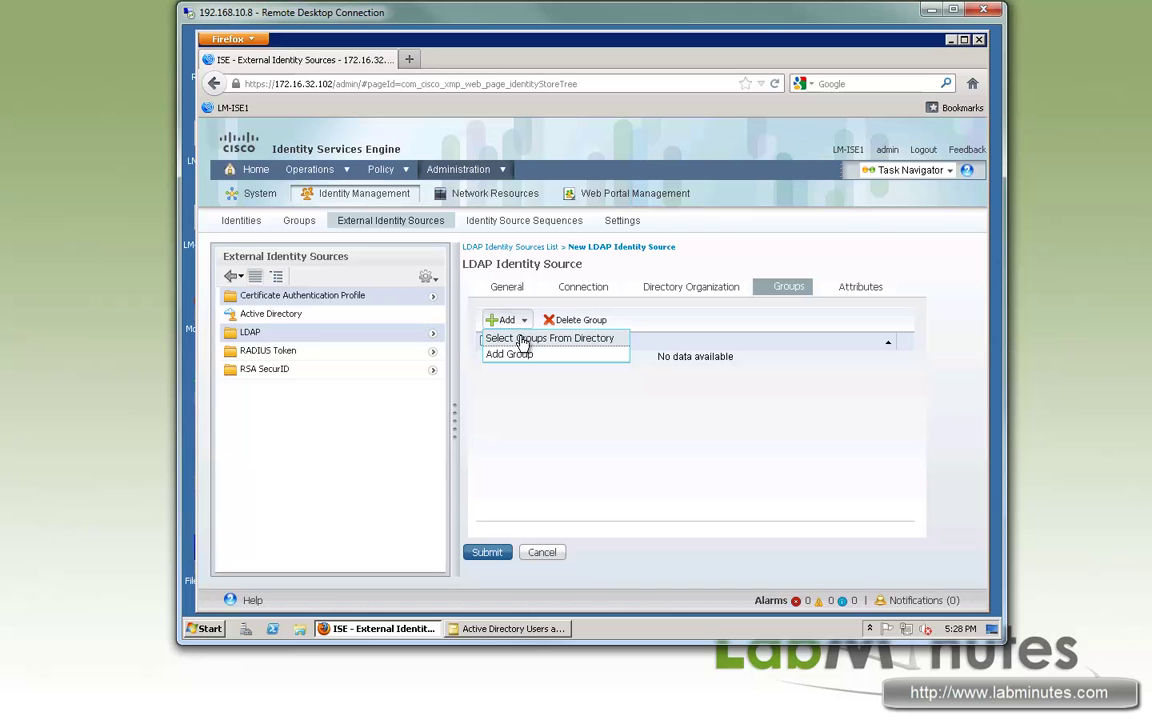
{"action": "left_click", "coordinate": [566, 341]}
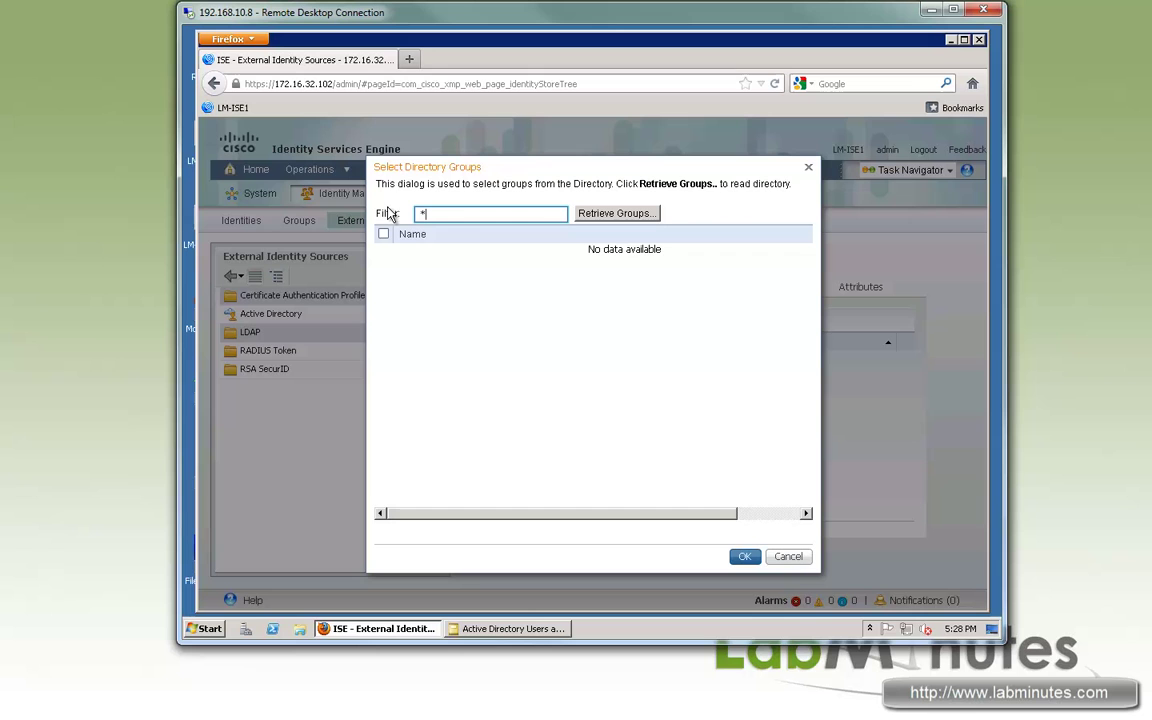
- Retrieve all groups with the * filter and scroll through the 38 results
{"action": "double_click", "coordinate": [436, 217]}
{"action": "left_click", "coordinate": [621, 214]}
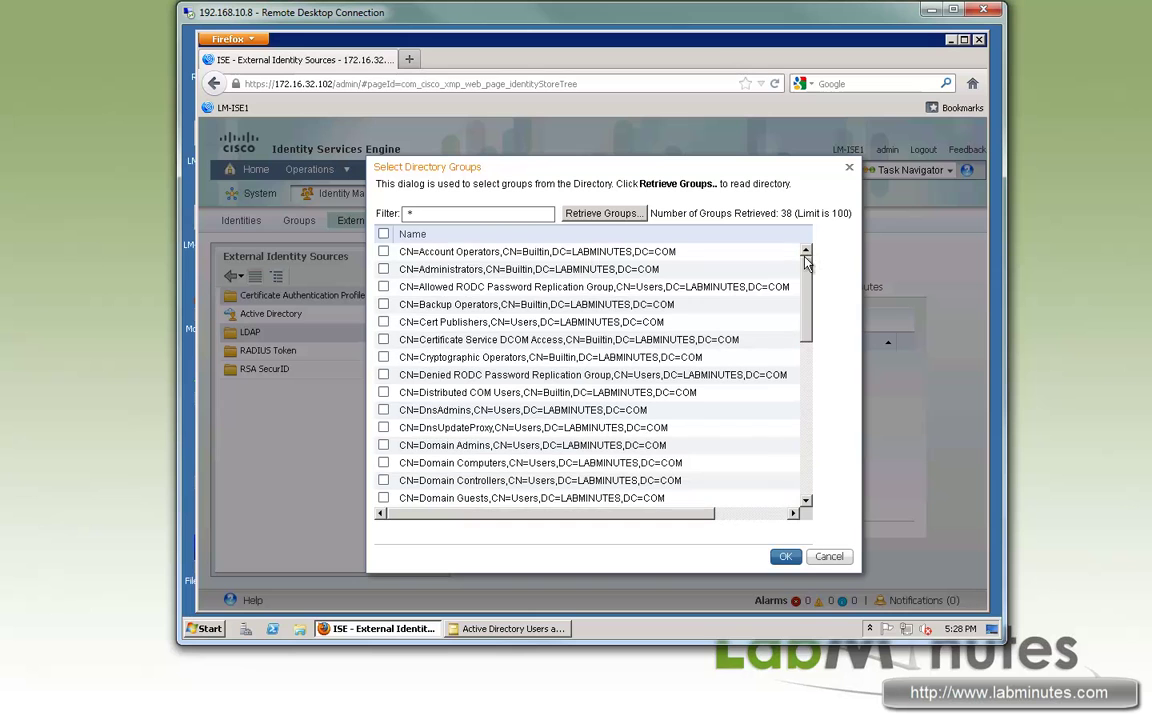
{"action": "left_click_drag", "start_coordinate": [810, 262], "coordinate": [802, 407]}
{"action": "scroll", "coordinate": [802, 407], "scroll_direction": "down", "scroll_amount": 2}
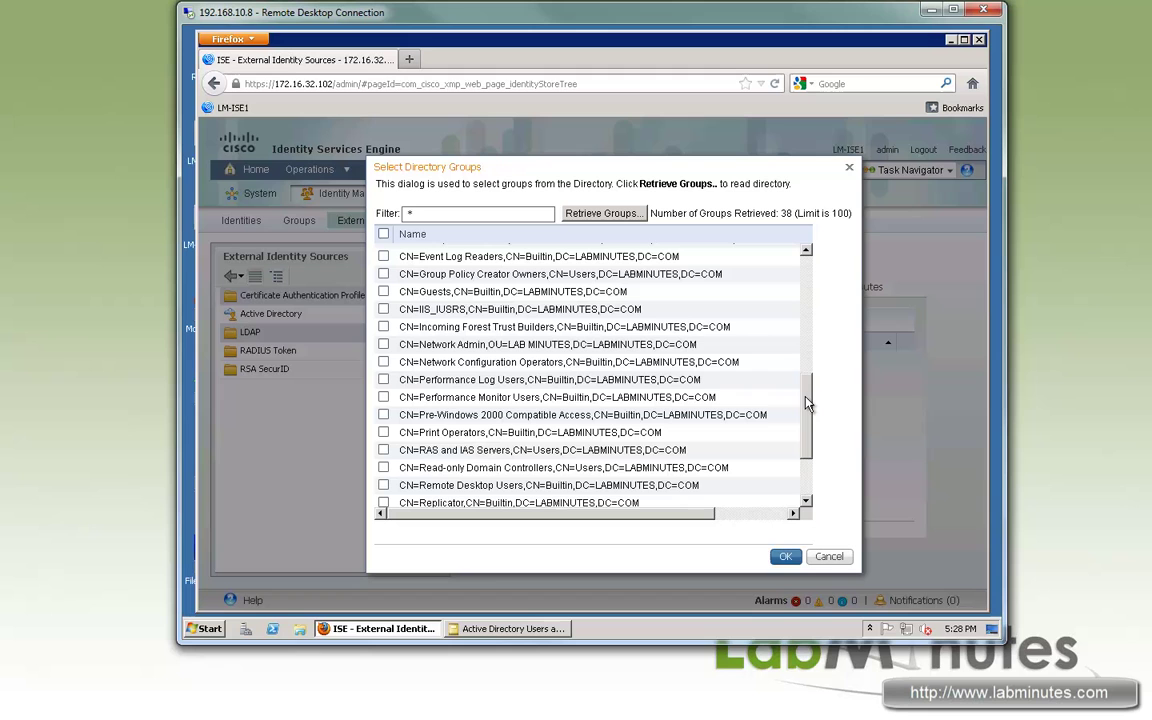
{"action": "scroll", "coordinate": [730, 287], "scroll_direction": "up", "scroll_amount": 8}
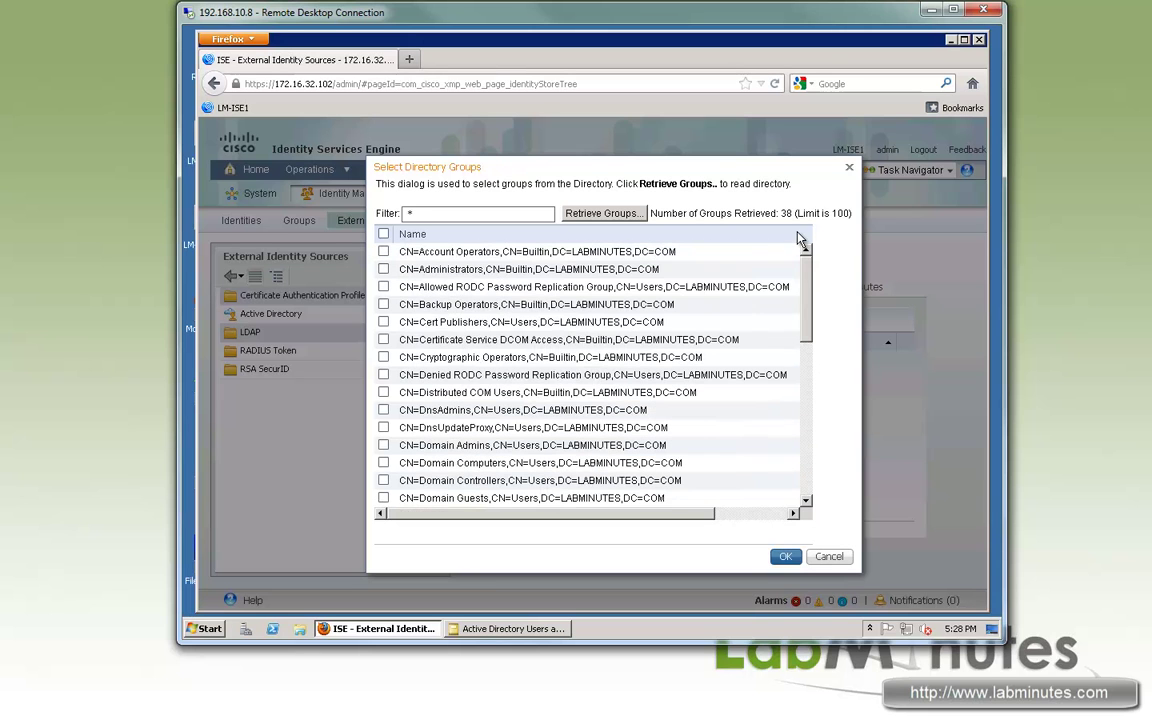
{"action": "left_click", "coordinate": [423, 212]}
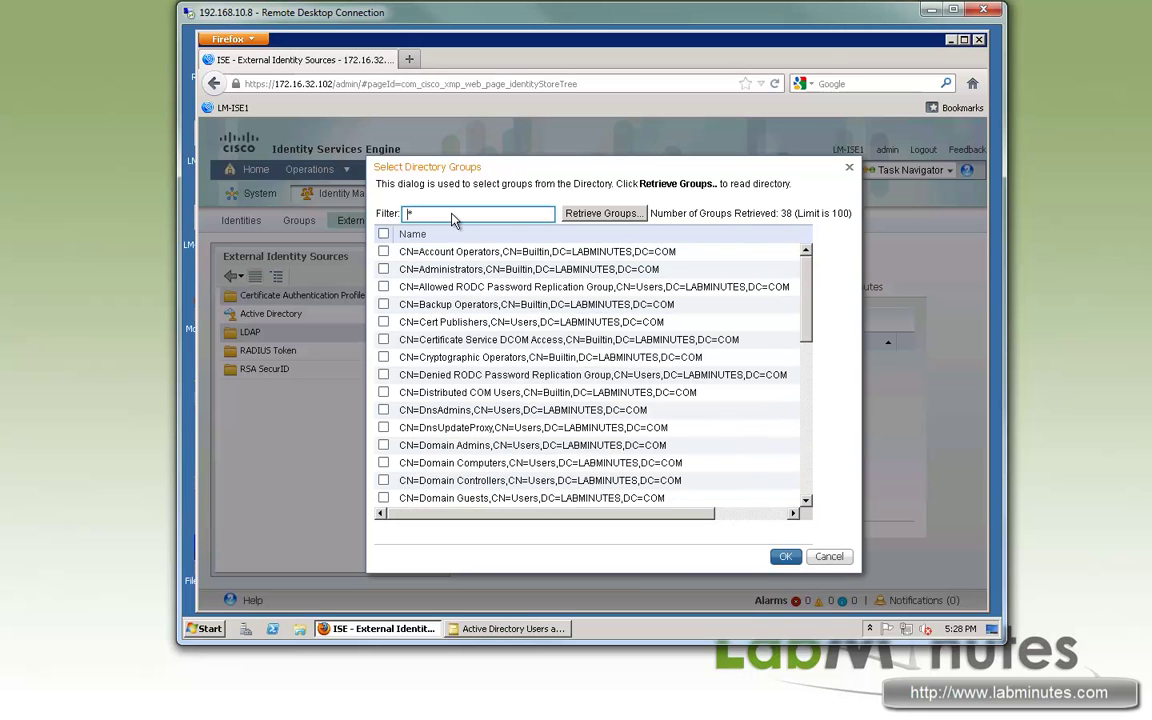
{"action": "scroll", "coordinate": [805, 405], "scroll_direction": "down", "scroll_amount": 8}
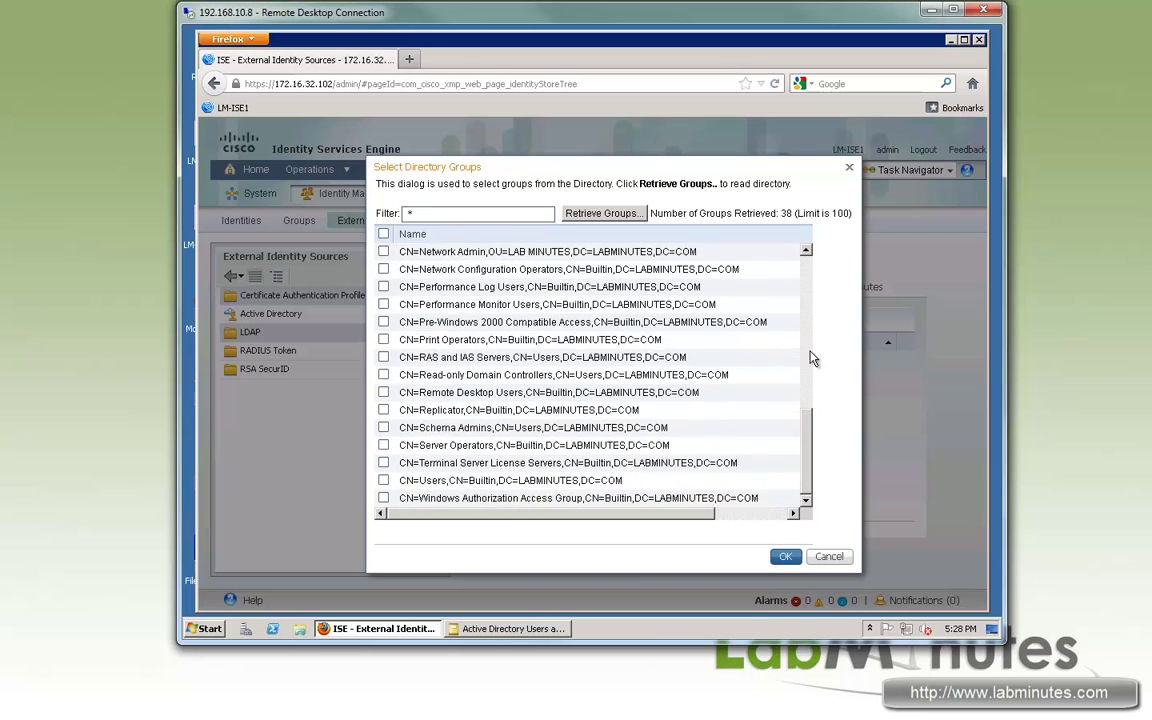
{"action": "scroll", "coordinate": [805, 300], "scroll_direction": "up", "scroll_amount": 8}
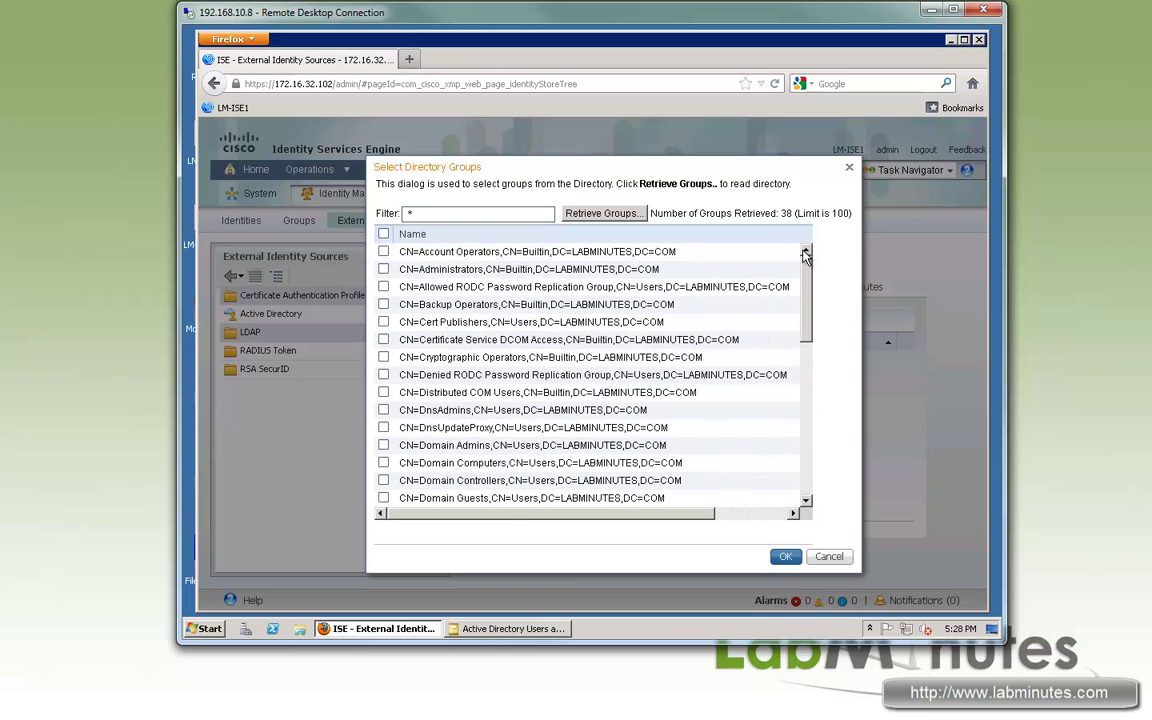
- Retrieve groups matching CN=Domain* and tick the Domain Computers group
{"action": "left_click", "coordinate": [430, 208]}
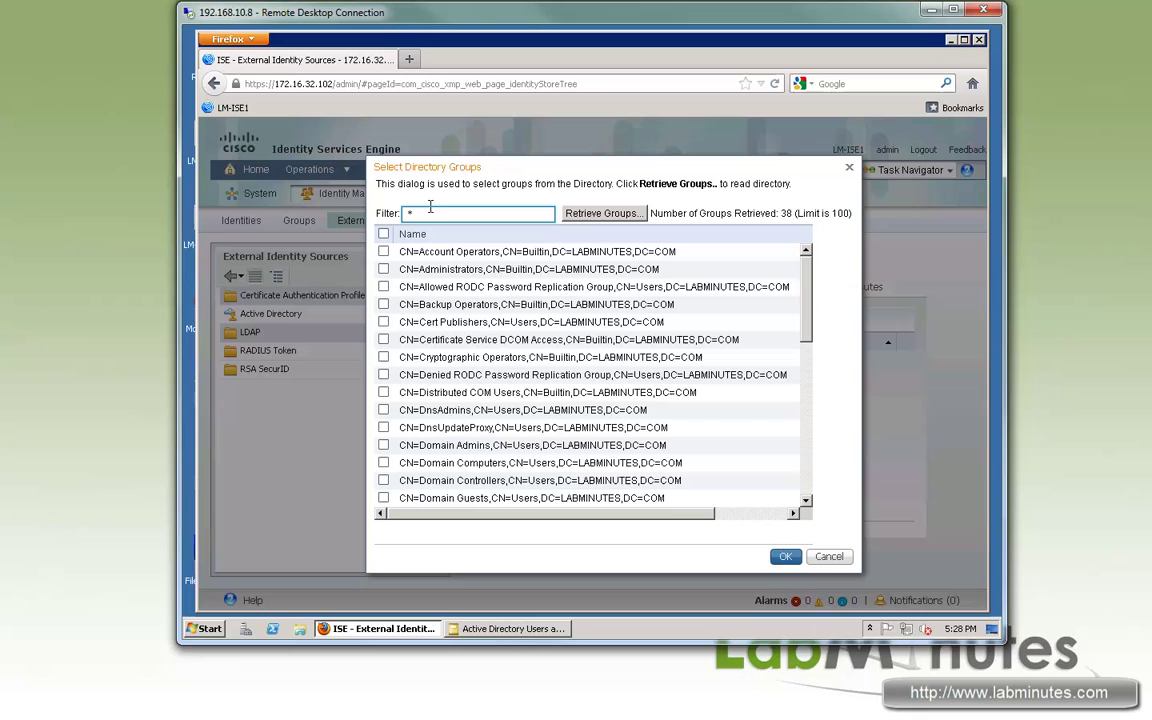
{"action": "key", "text": "BackSpace"}
{"action": "type", "text": "f"}
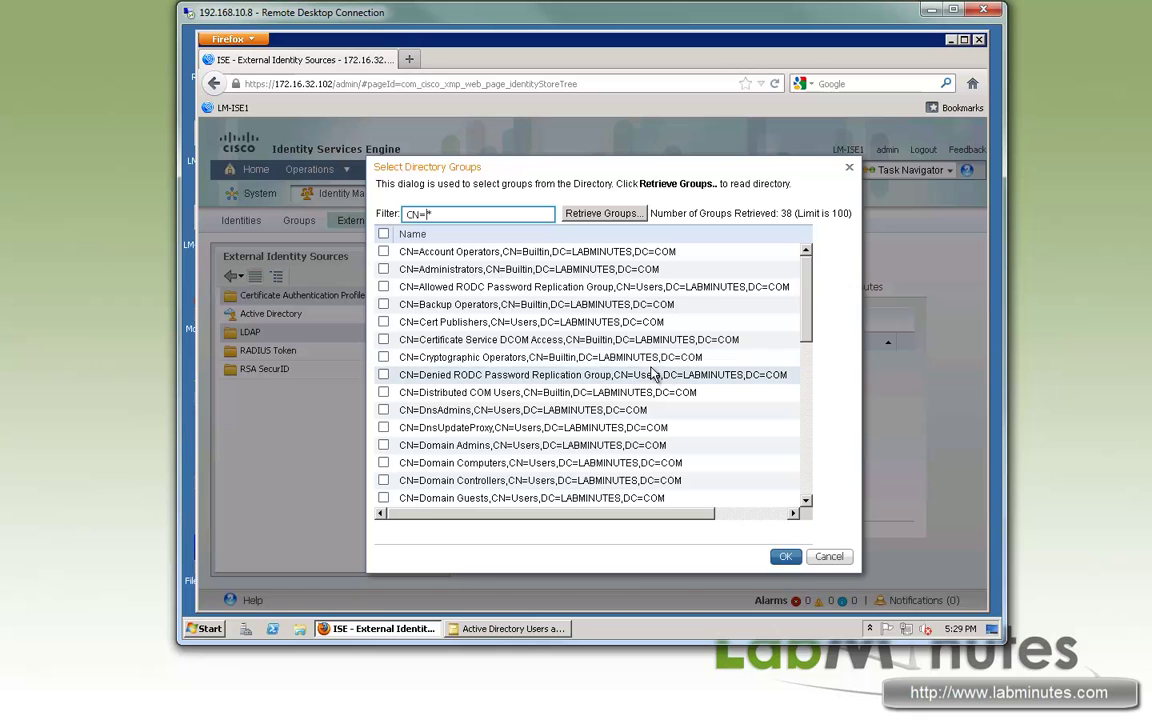
{"action": "left_click_drag", "start_coordinate": [408, 213], "coordinate": [431, 213]}
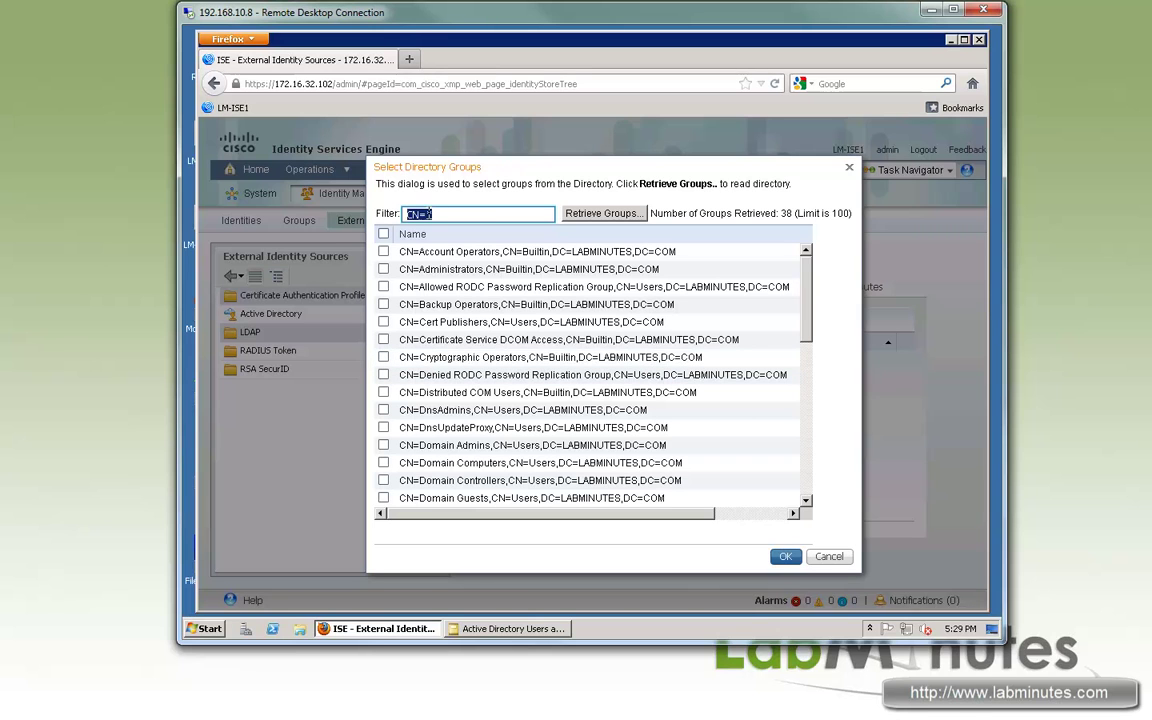
{"action": "left_click", "coordinate": [438, 213]}
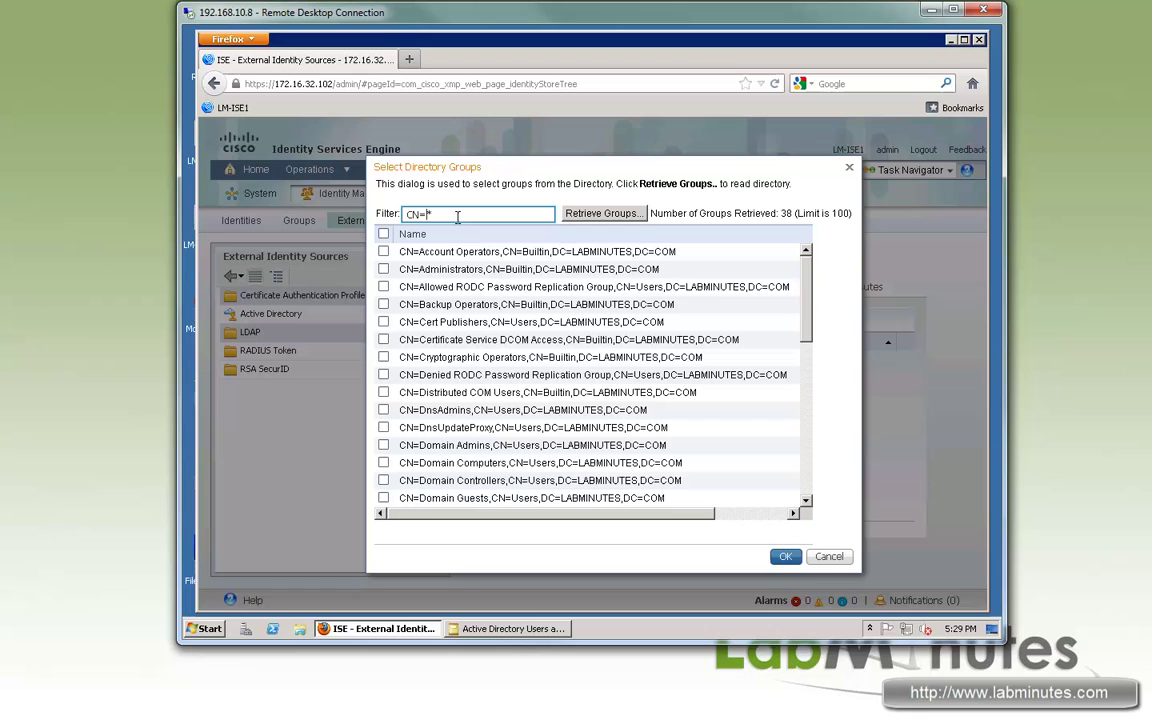
{"action": "type", "text": "Domain"}
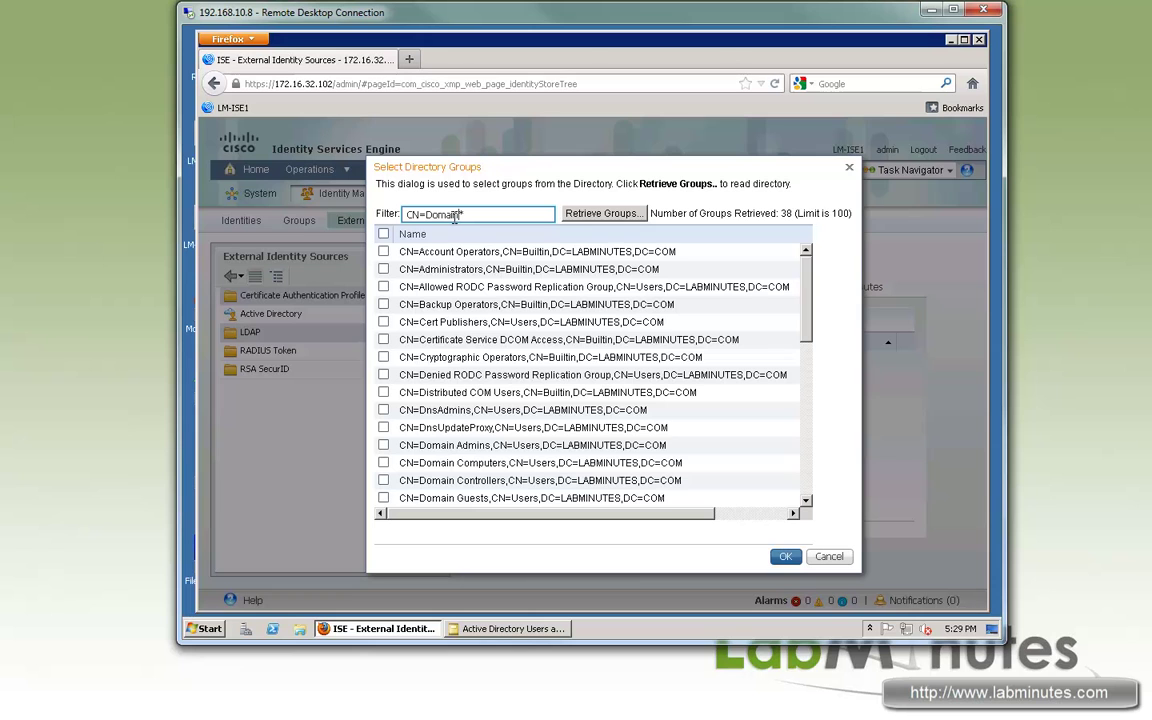
{"action": "left_click", "coordinate": [604, 213]}
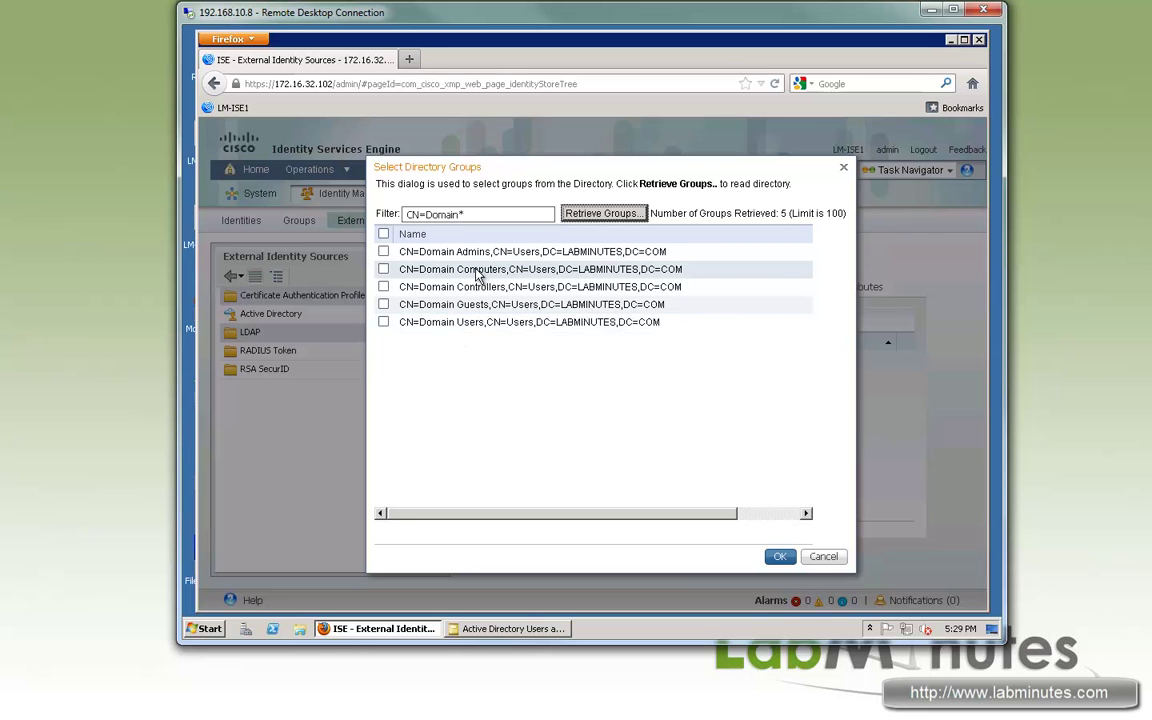
{"action": "left_click", "coordinate": [384, 272]}
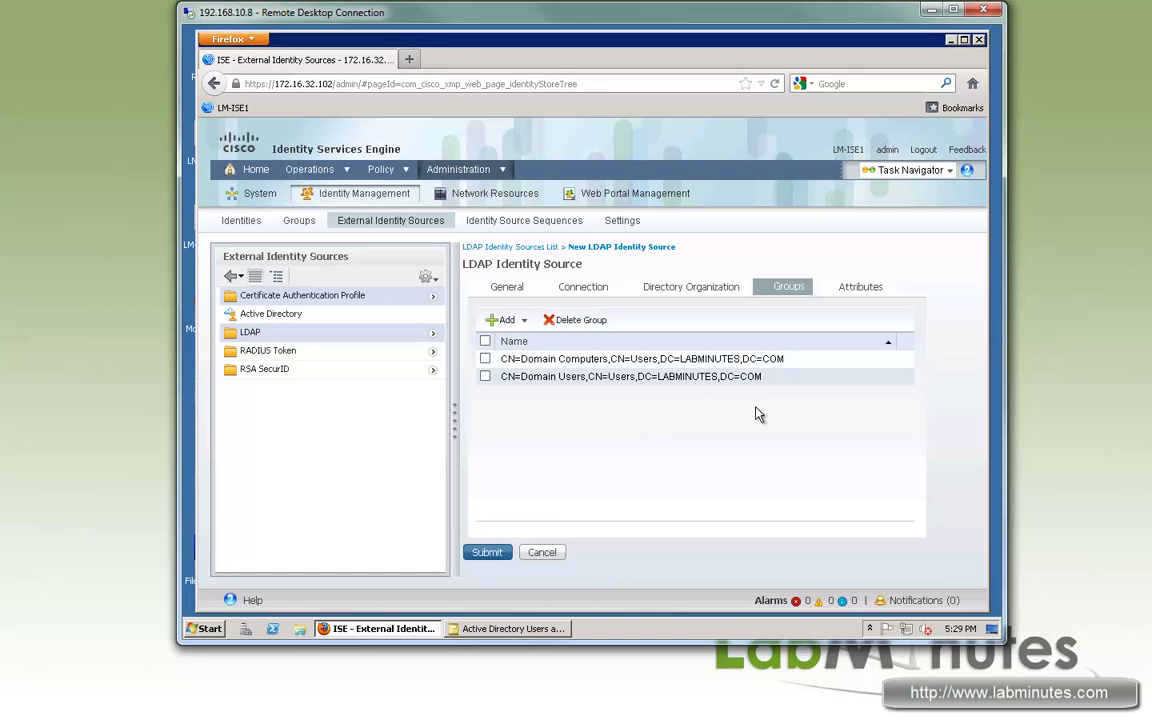
- Open the Select Directory Attributes dialog for LM_LDAP from its Attributes settings
{"action": "left_click", "coordinate": [865, 288]}
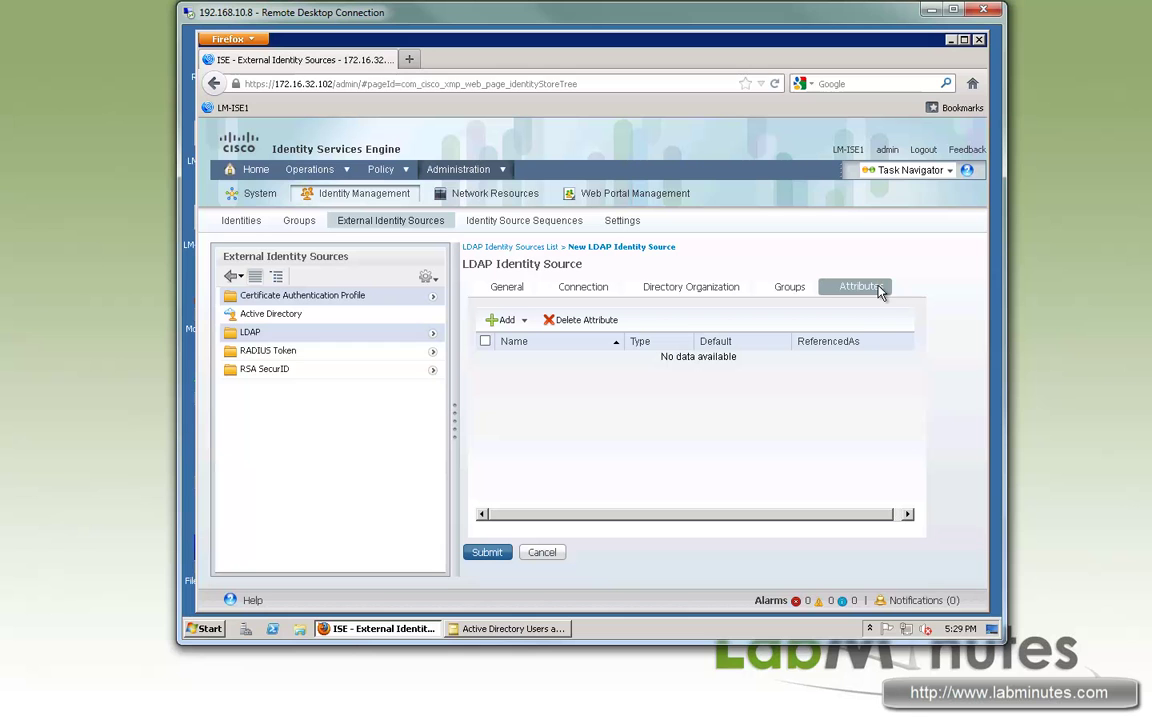
{"action": "left_click", "coordinate": [518, 320]}
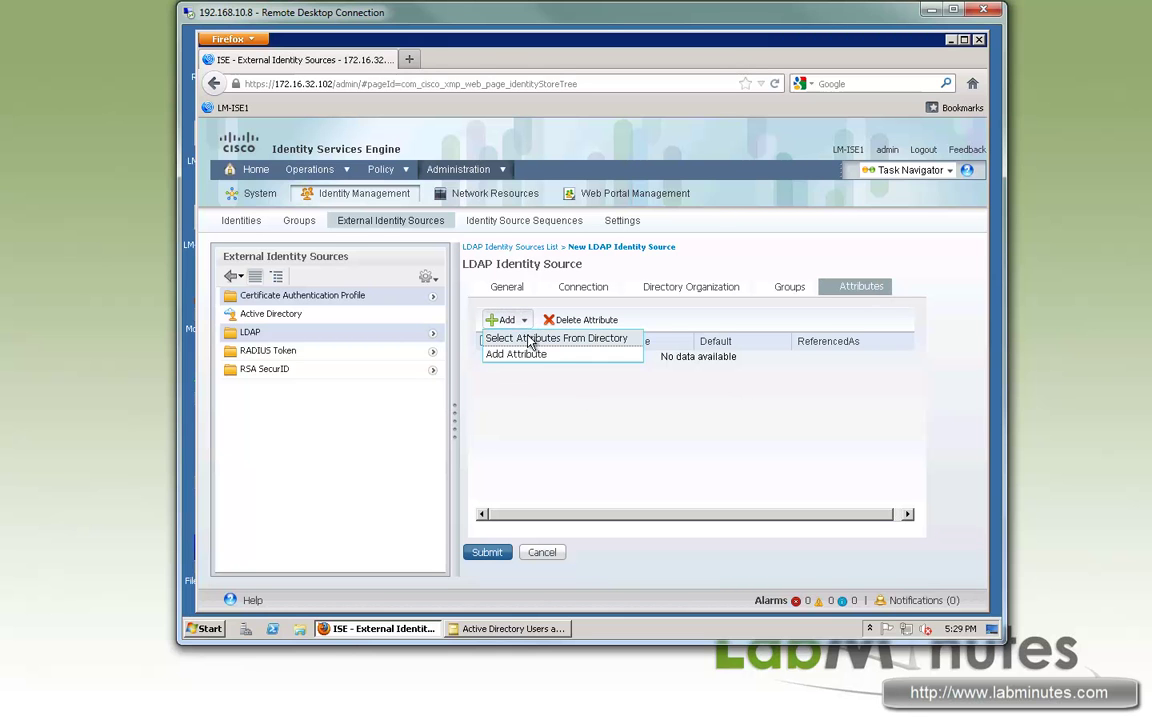
{"action": "left_click", "coordinate": [530, 340]}
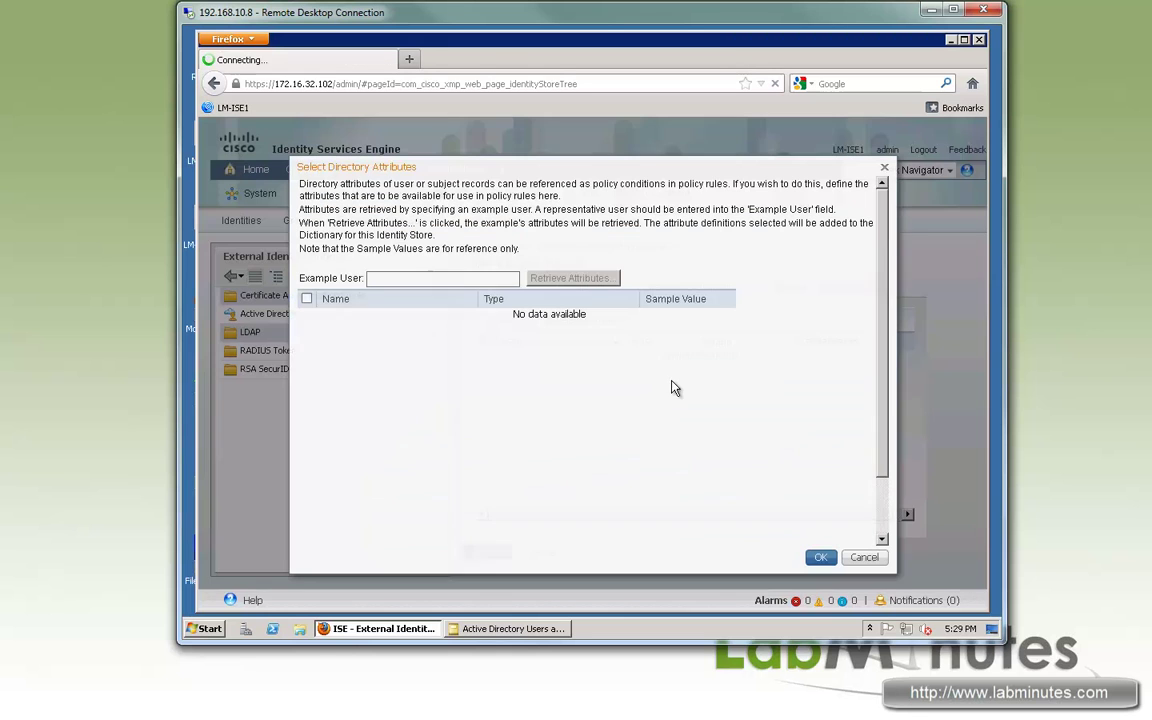
{"action": "left_click", "coordinate": [865, 566]}
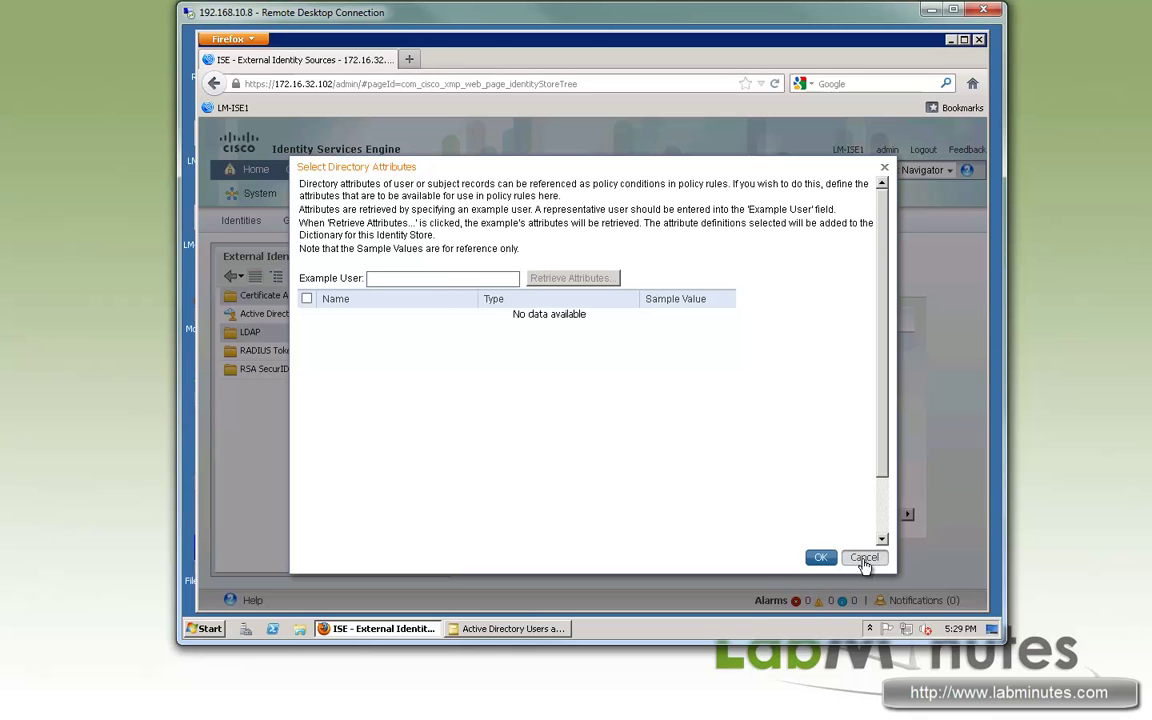
- Cancel the attribute picker and submit LM_LDAP from the General settings
{"action": "left_click", "coordinate": [865, 562]}
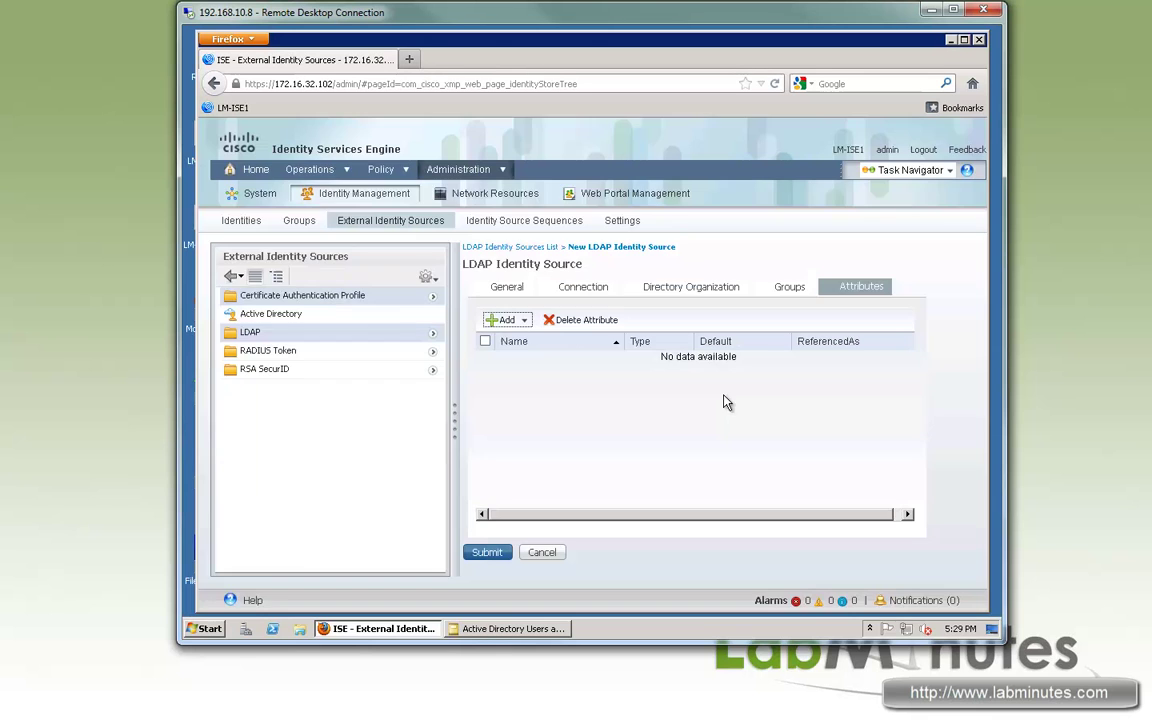
{"action": "left_click", "coordinate": [508, 287]}
{"action": "left_click", "coordinate": [487, 552]}
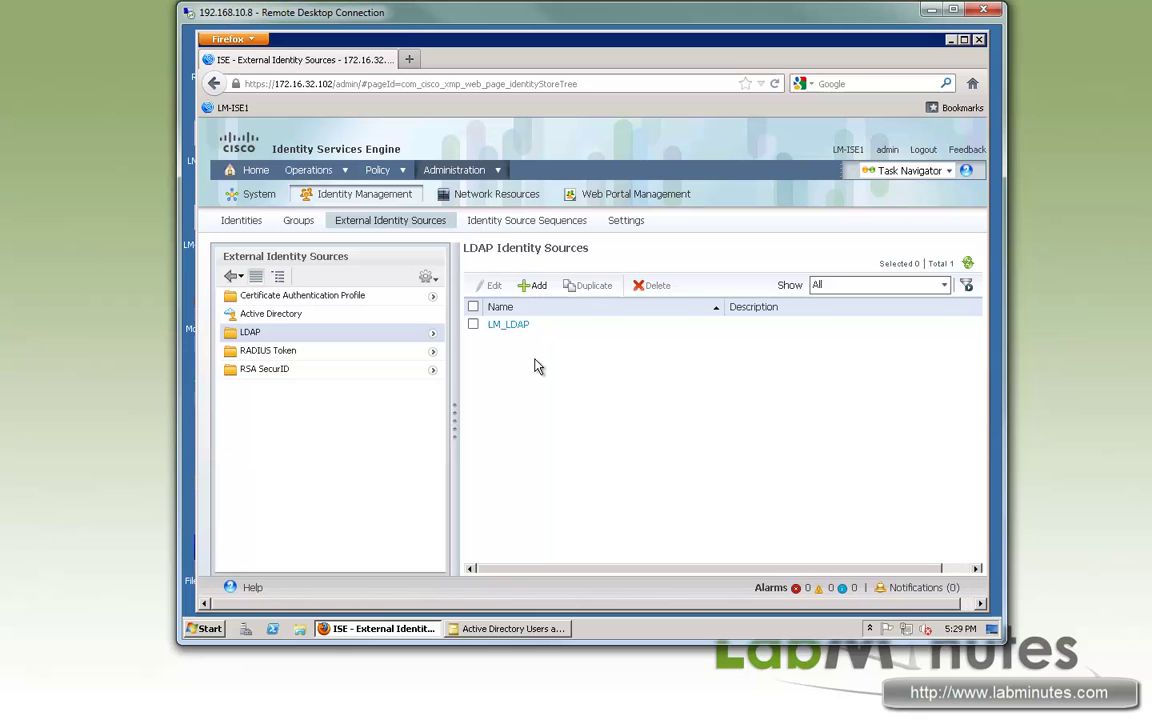
- Show the Identity Source Sequences list with LM_AD_LOCAL, LM_LOCAL_AD and the portal sequences
{"action": "left_click", "coordinate": [513, 226]}
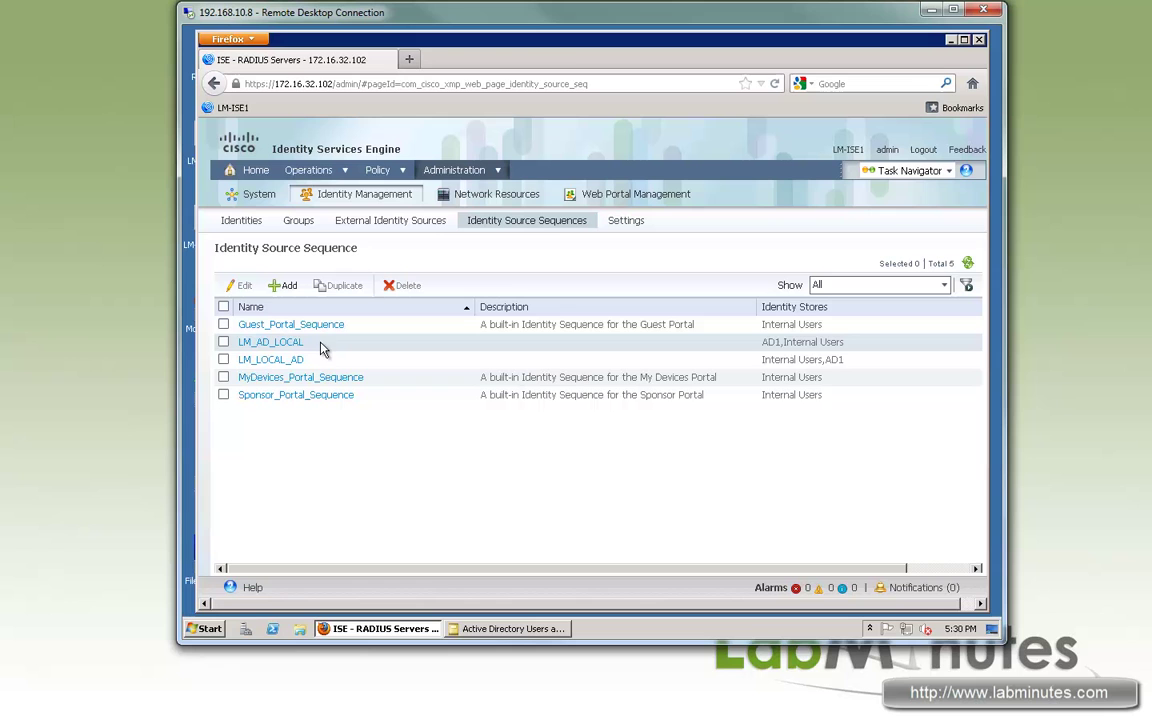
{"action": "mouse_move", "coordinate": [265, 368]}
{"action": "left_mouse_down"}
{"action": "mouse_move", "coordinate": [296, 357]}
{"action": "mouse_move", "coordinate": [265, 366]}
{"action": "left_mouse_up"}
{"action": "left_click", "coordinate": [335, 445]}
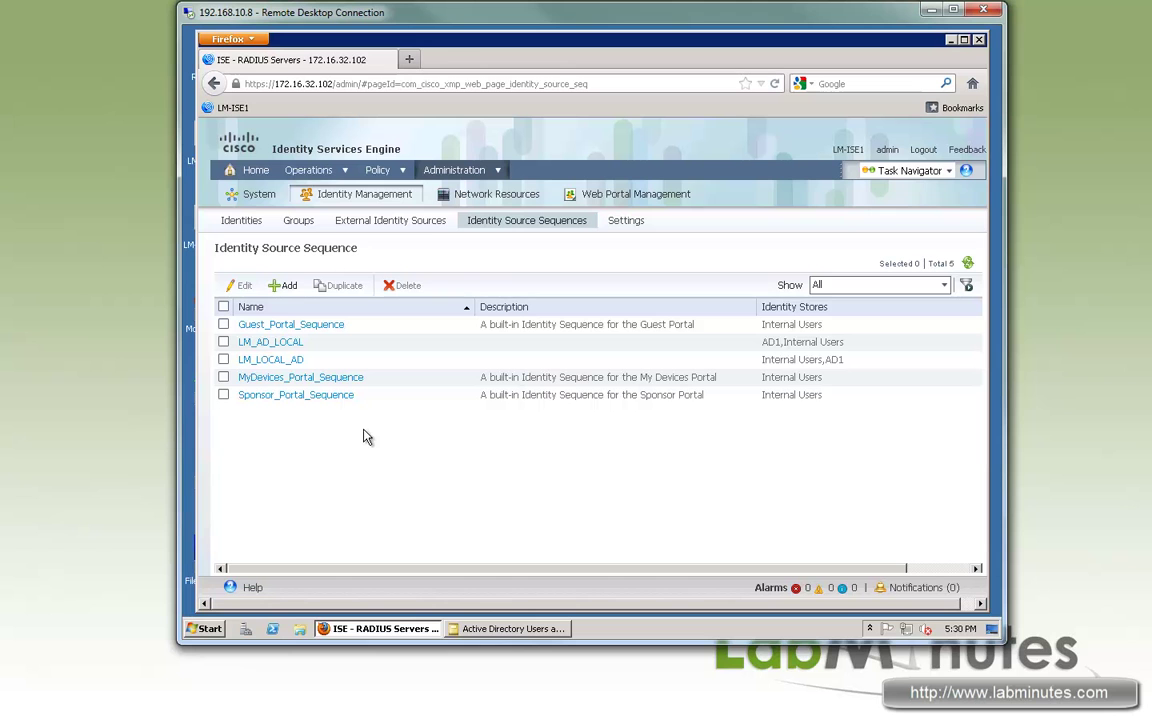
- Add a new identity source sequence named LM_LDAP_LOCAL
{"action": "left_click", "coordinate": [283, 286]}
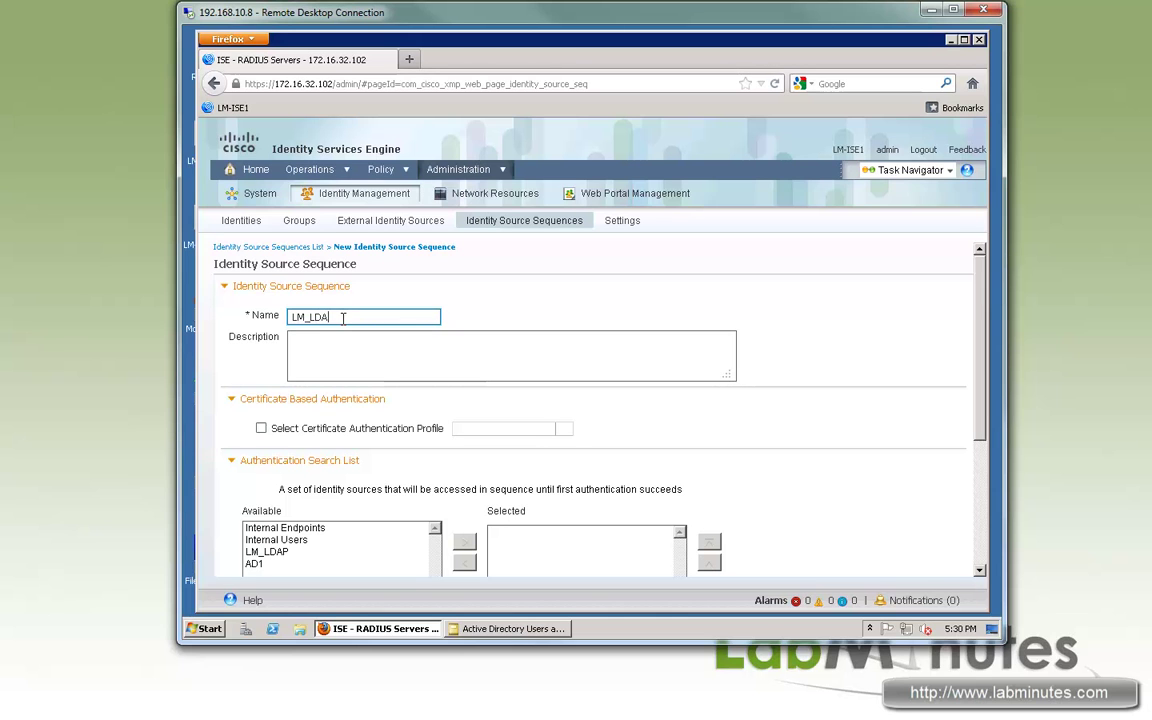
{"action": "type", "text": "LM_LDAP_LOCAL"}
{"action": "left_click", "coordinate": [765, 333]}
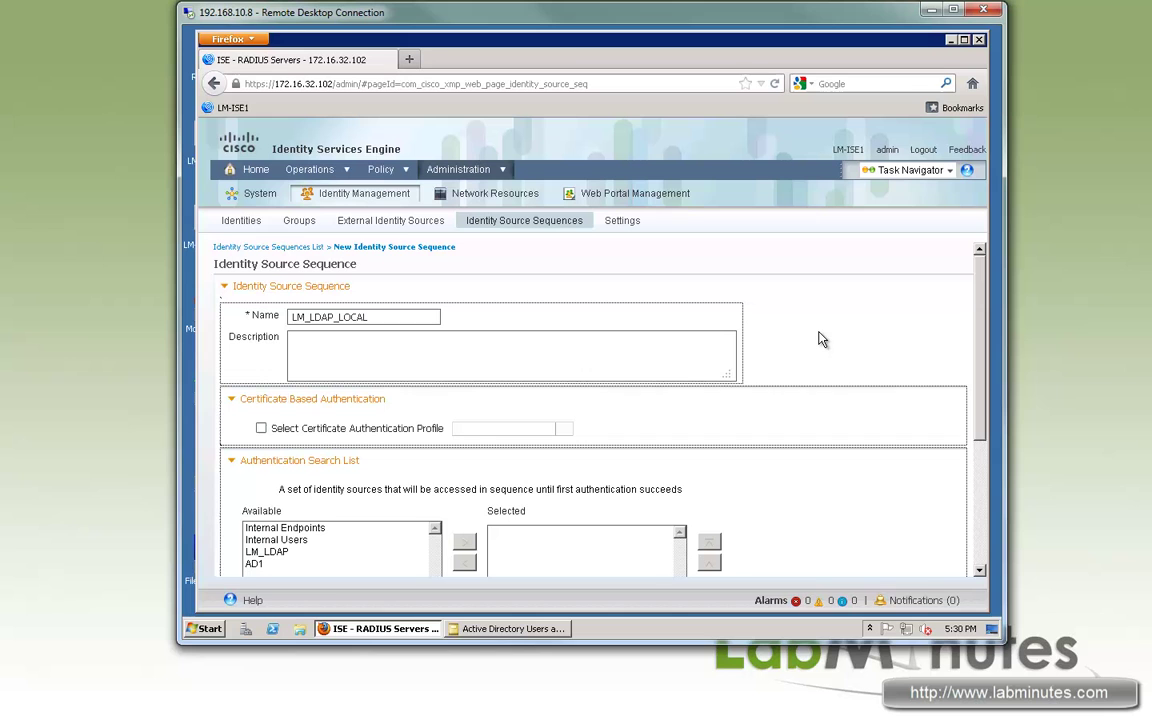
- Put LM_LDAP first and Internal Users second in its search list, then submit
{"action": "scroll", "coordinate": [818, 340], "scroll_direction": "down", "scroll_amount": 1}
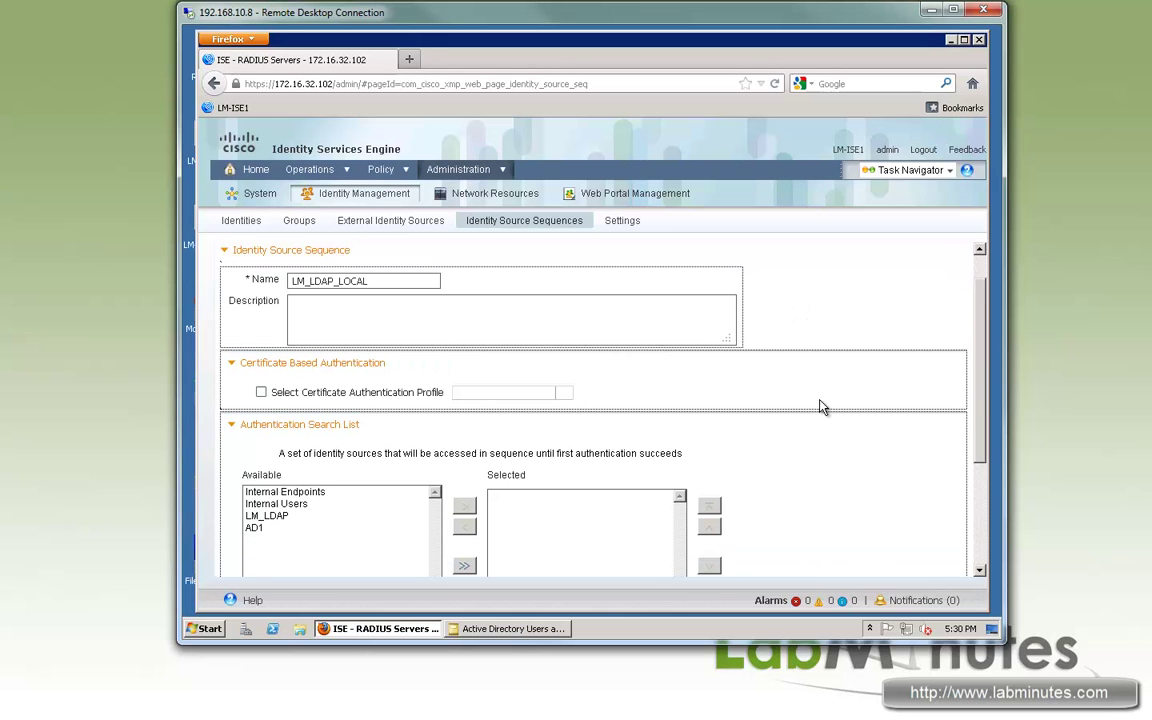
{"action": "left_click", "coordinate": [282, 505]}
{"action": "left_click", "coordinate": [270, 515]}
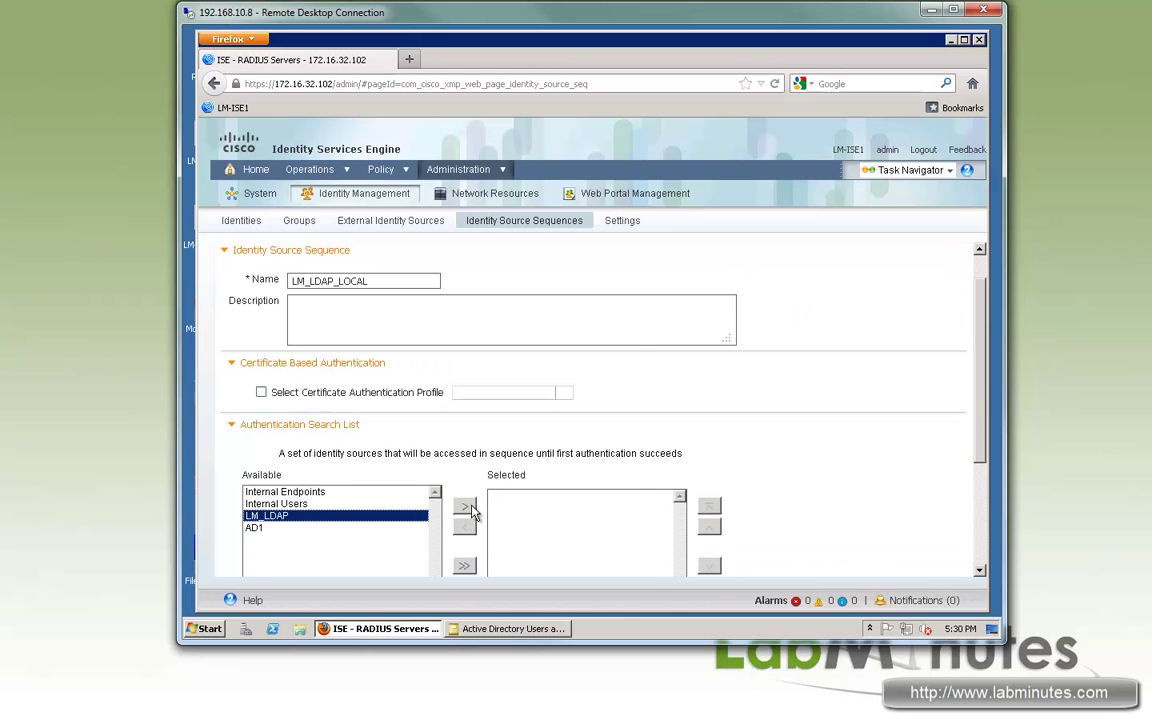
{"action": "left_click", "coordinate": [464, 506]}
{"action": "scroll", "coordinate": [812, 453], "scroll_direction": "down", "scroll_amount": 1}
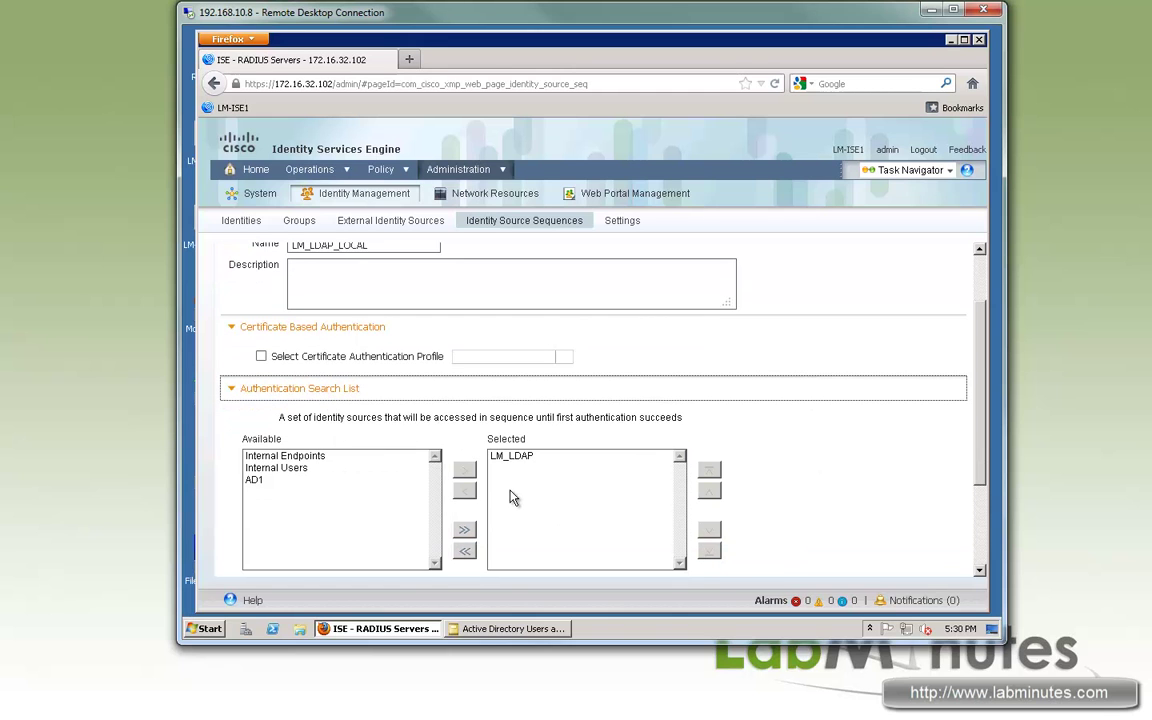
{"action": "left_click", "coordinate": [285, 469]}
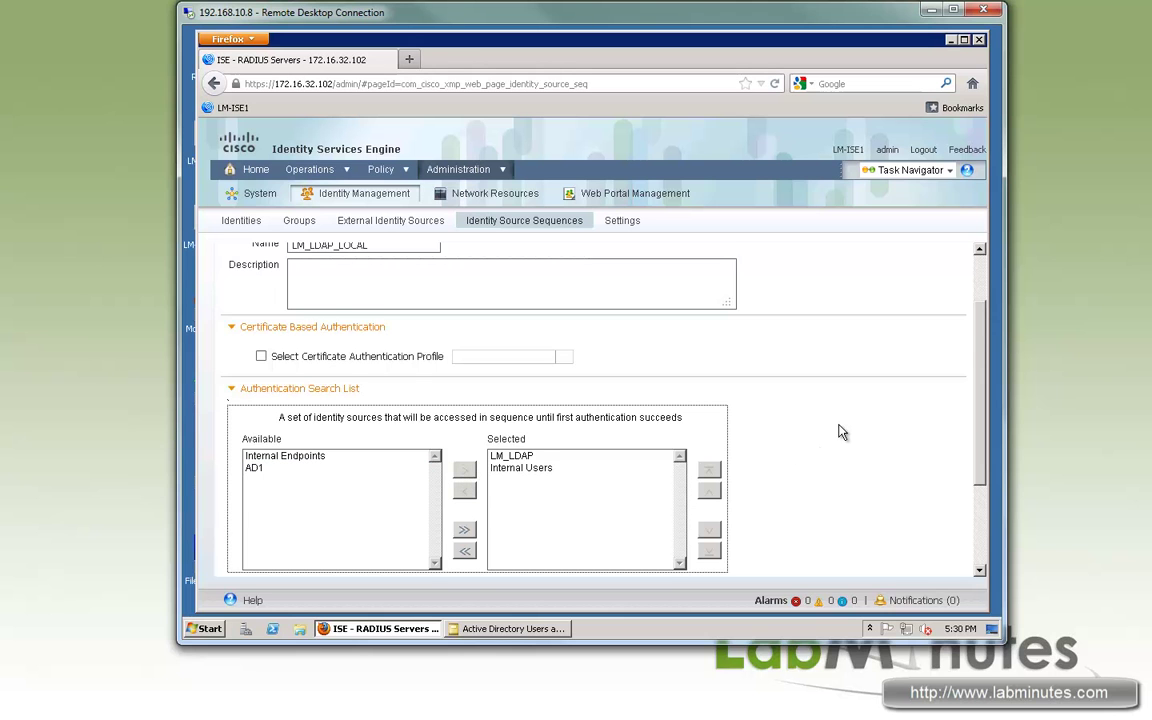
{"action": "scroll", "coordinate": [840, 432], "scroll_direction": "down", "scroll_amount": 3}
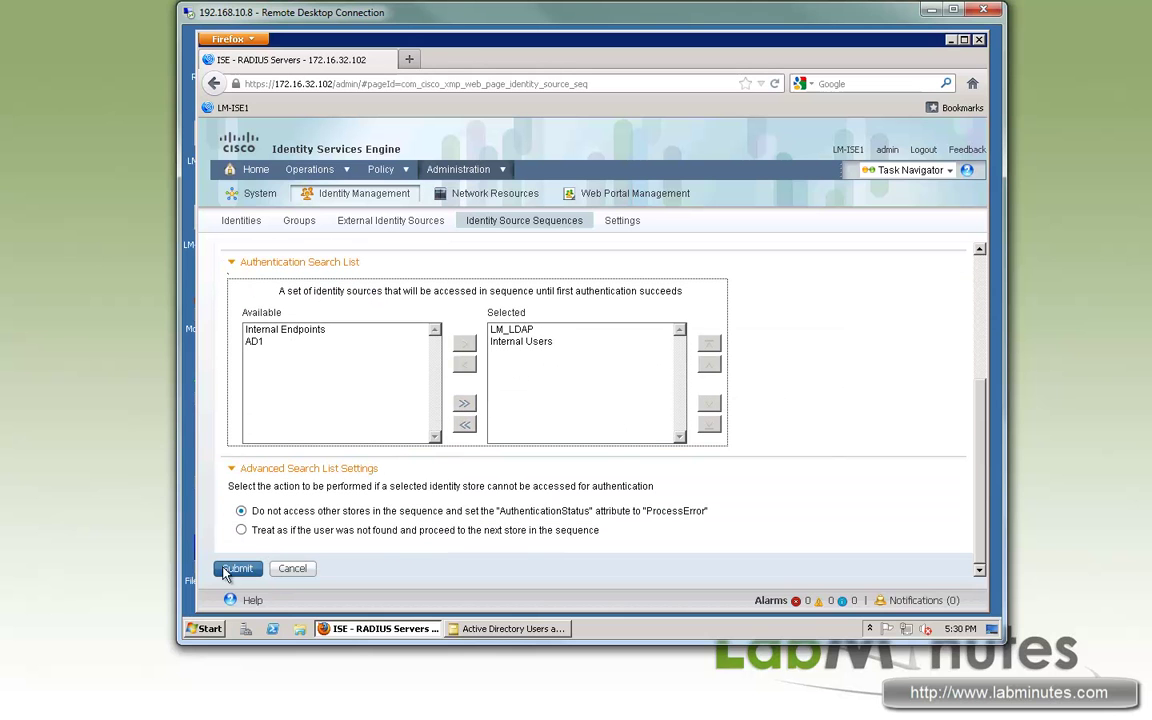
{"action": "left_click", "coordinate": [241, 572]}
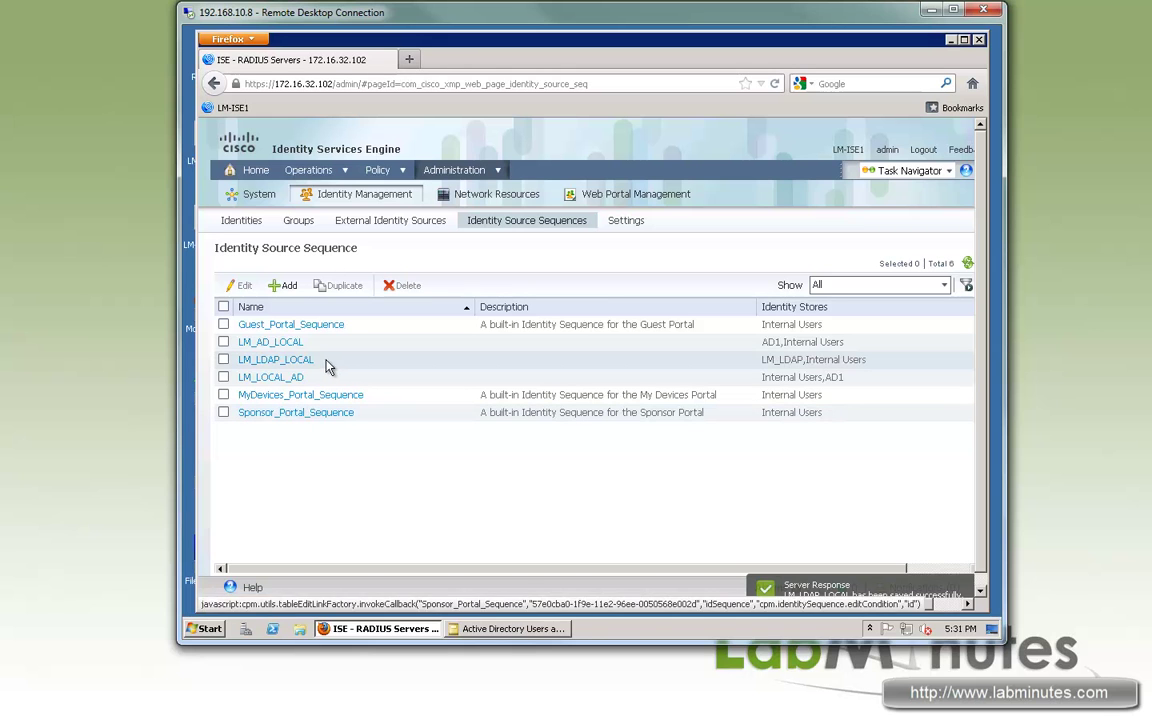
- Create sequence LM_LOCAL_LDAP with Internal Users then LM_LDAP selected, and submit it
{"action": "left_click", "coordinate": [284, 286]}
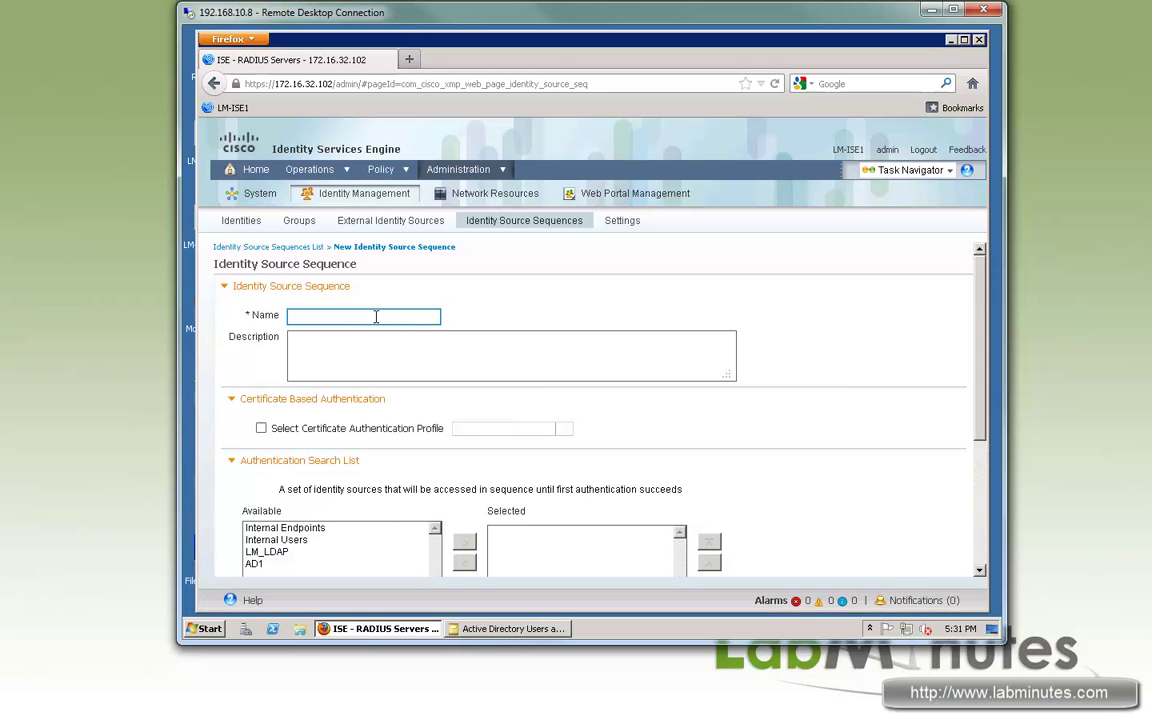
{"action": "type", "text": "LM_LOCAL_LDAP"}
{"action": "scroll", "coordinate": [462, 300], "scroll_direction": "down", "scroll_amount": 2}
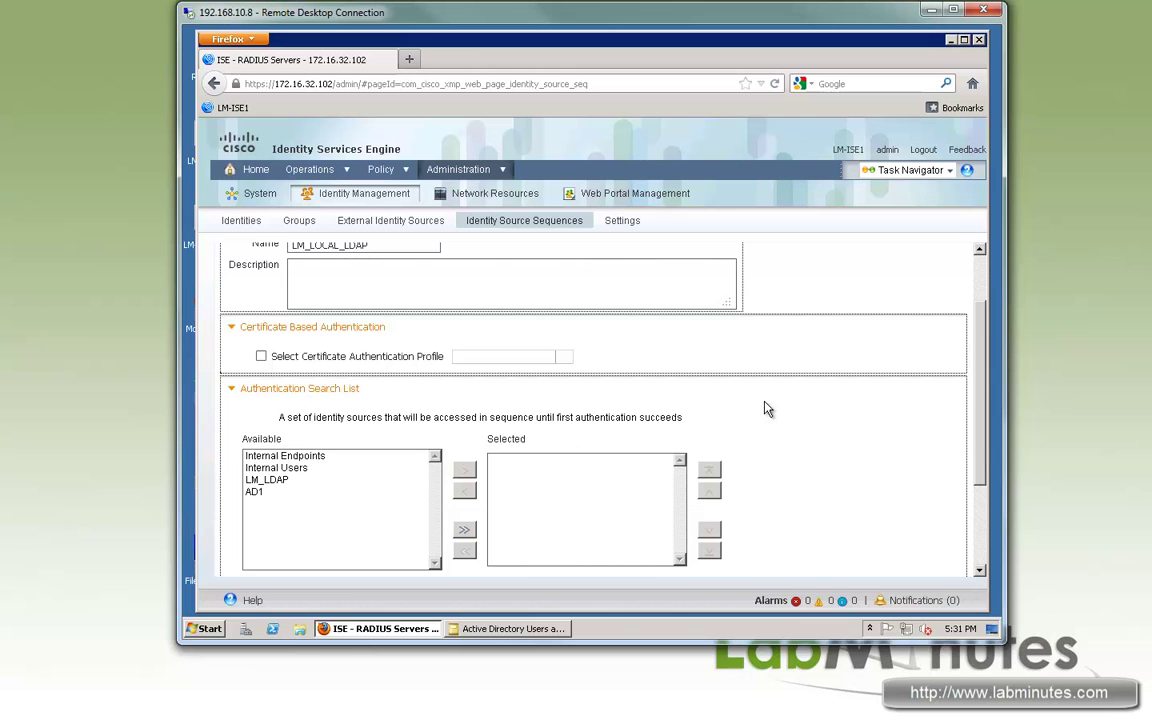
{"action": "scroll", "coordinate": [771, 408], "scroll_direction": "down", "scroll_amount": 1}
{"action": "left_click", "coordinate": [276, 431]}
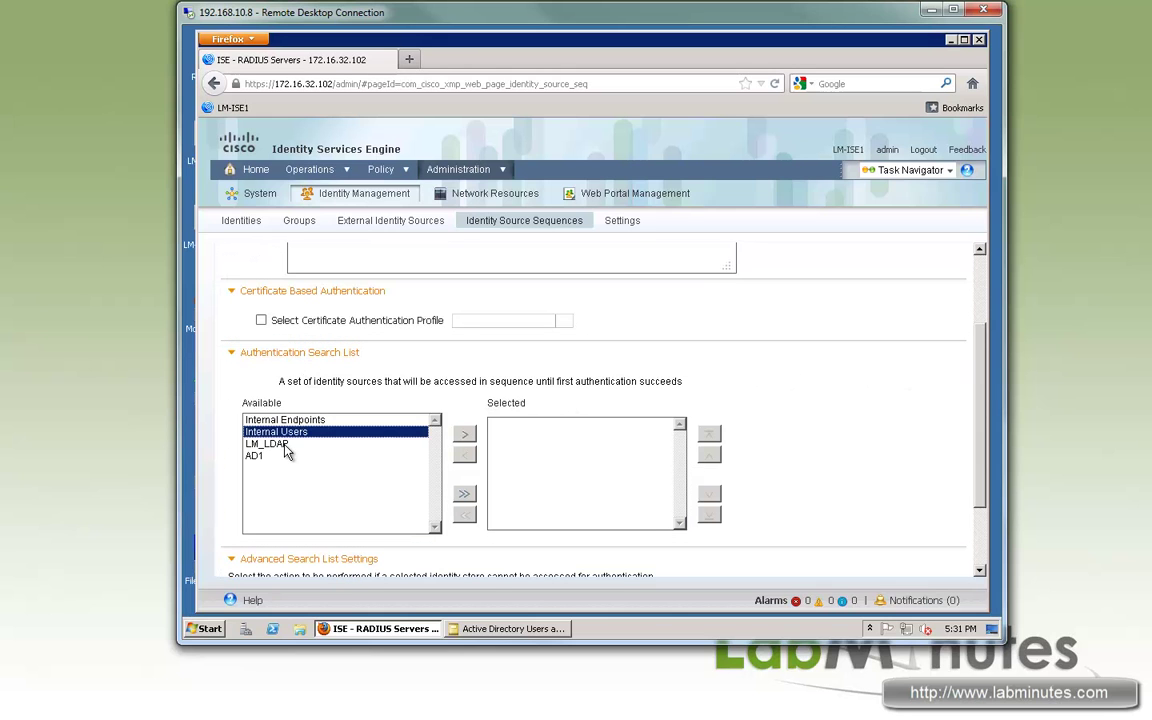
{"action": "left_click", "coordinate": [266, 443], "text": "ctrl"}
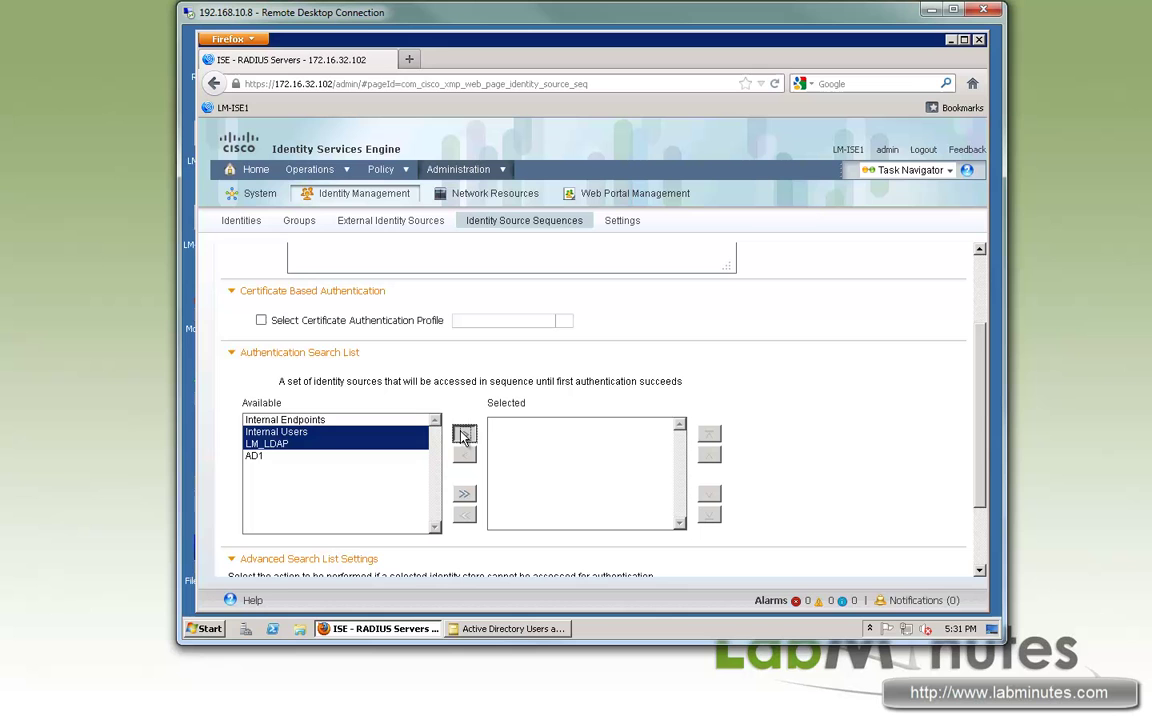
{"action": "left_click", "coordinate": [464, 435]}
{"action": "scroll", "coordinate": [800, 430], "scroll_direction": "down", "scroll_amount": 3}
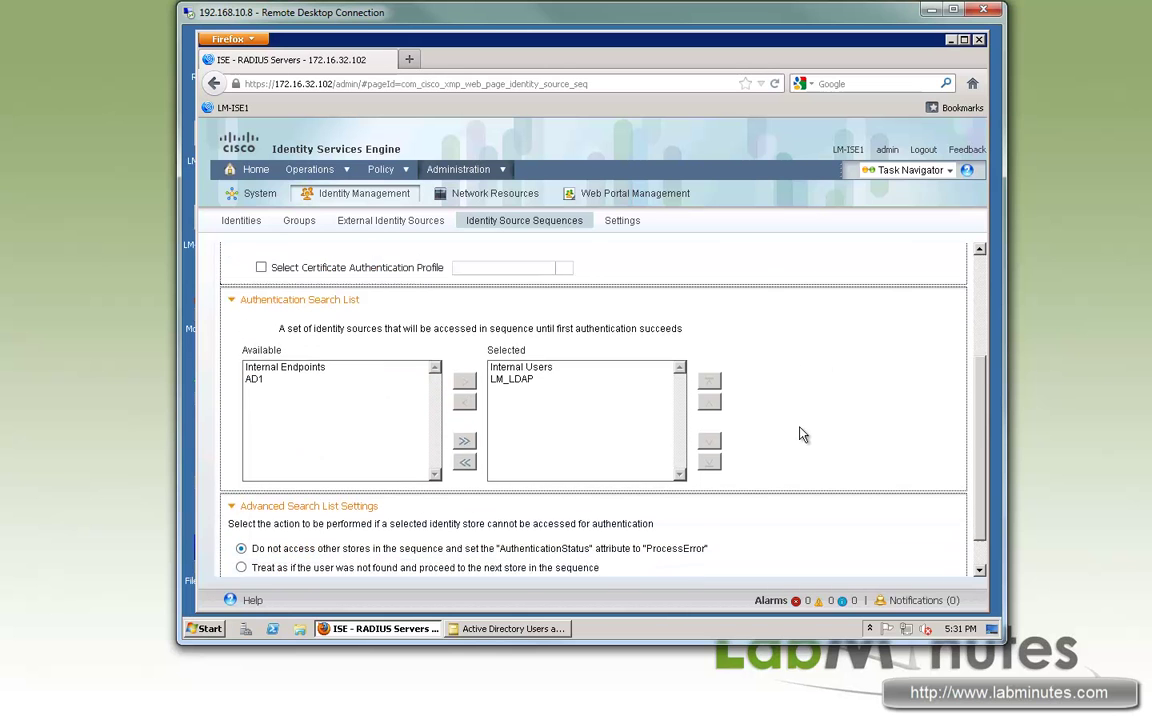
{"action": "left_click", "coordinate": [237, 568]}
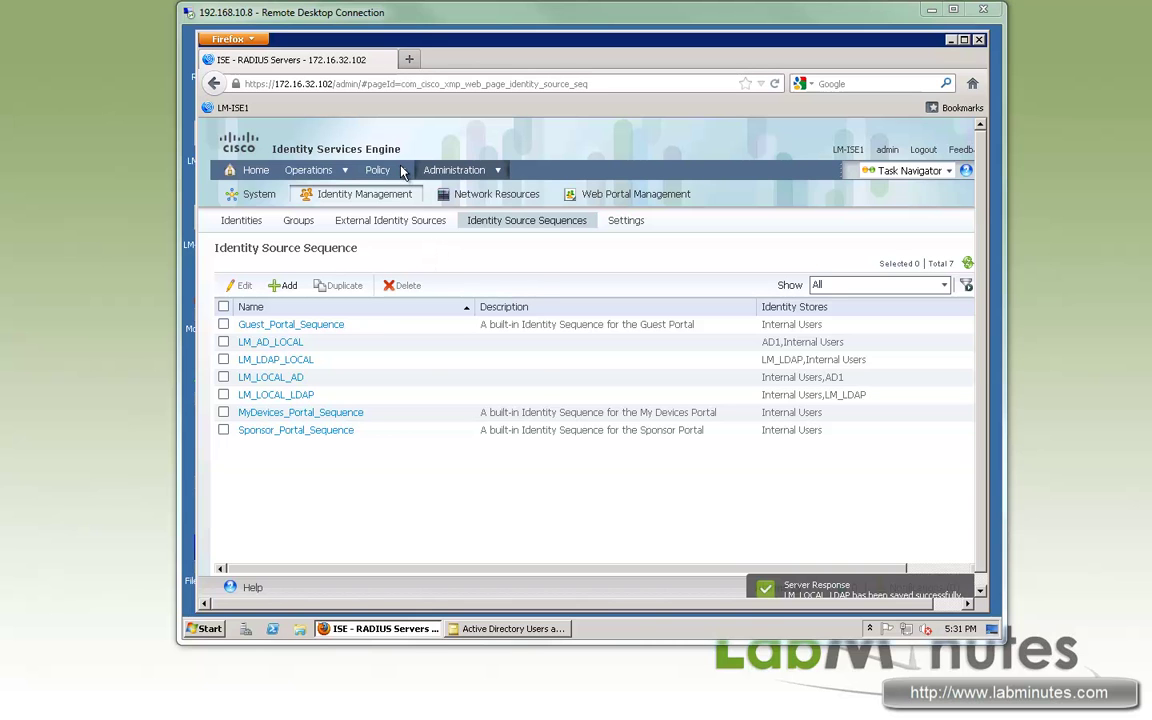
- Set the MAB authentication rule's Default identity source to LM_LDAP_LOCAL
{"action": "mouse_move", "coordinate": [402, 172]}
{"action": "left_click", "coordinate": [405, 197]}
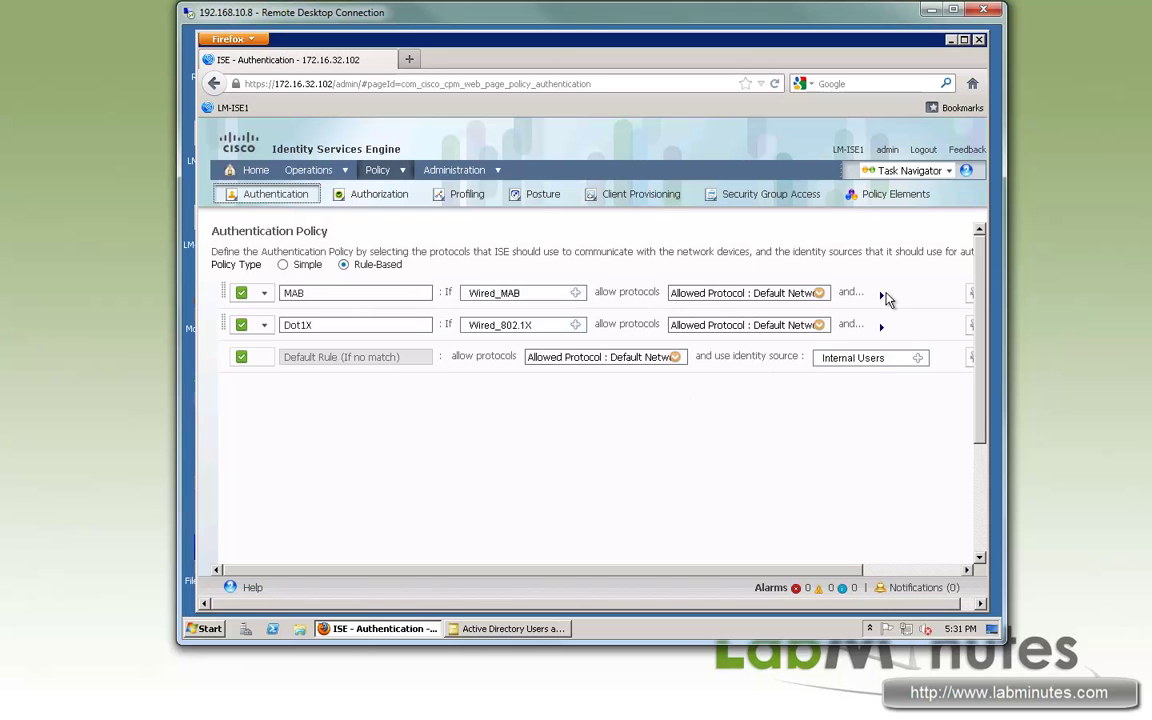
{"action": "left_click", "coordinate": [881, 295]}
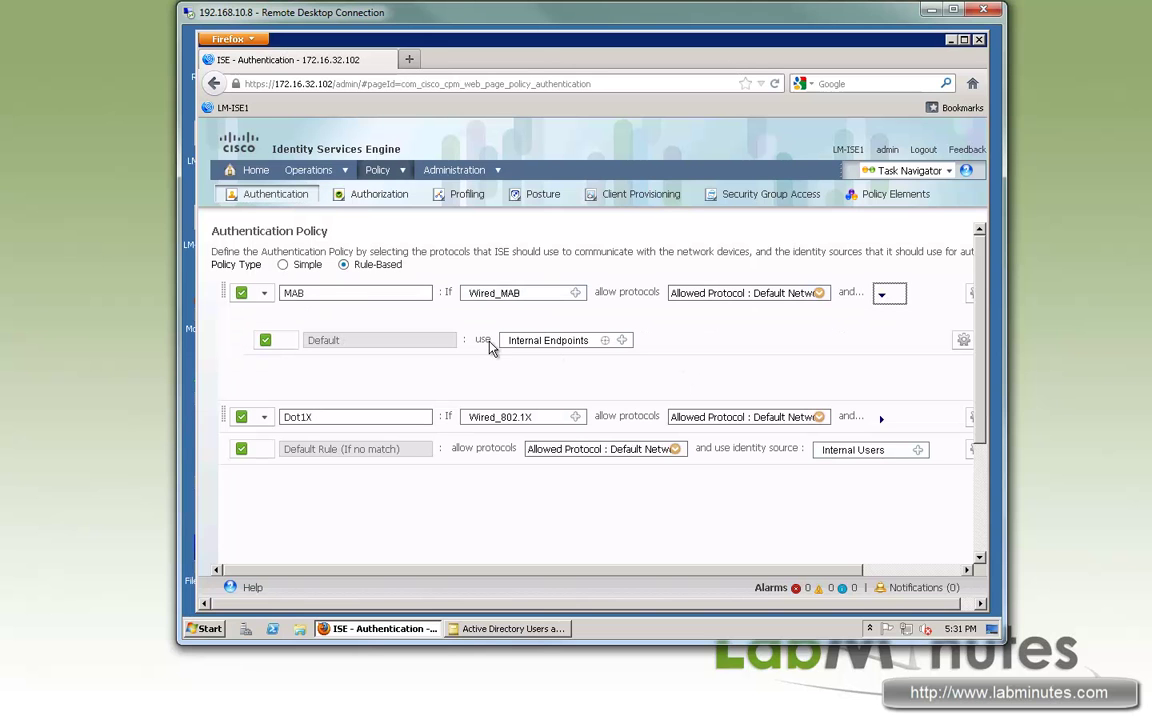
{"action": "left_click", "coordinate": [621, 340]}
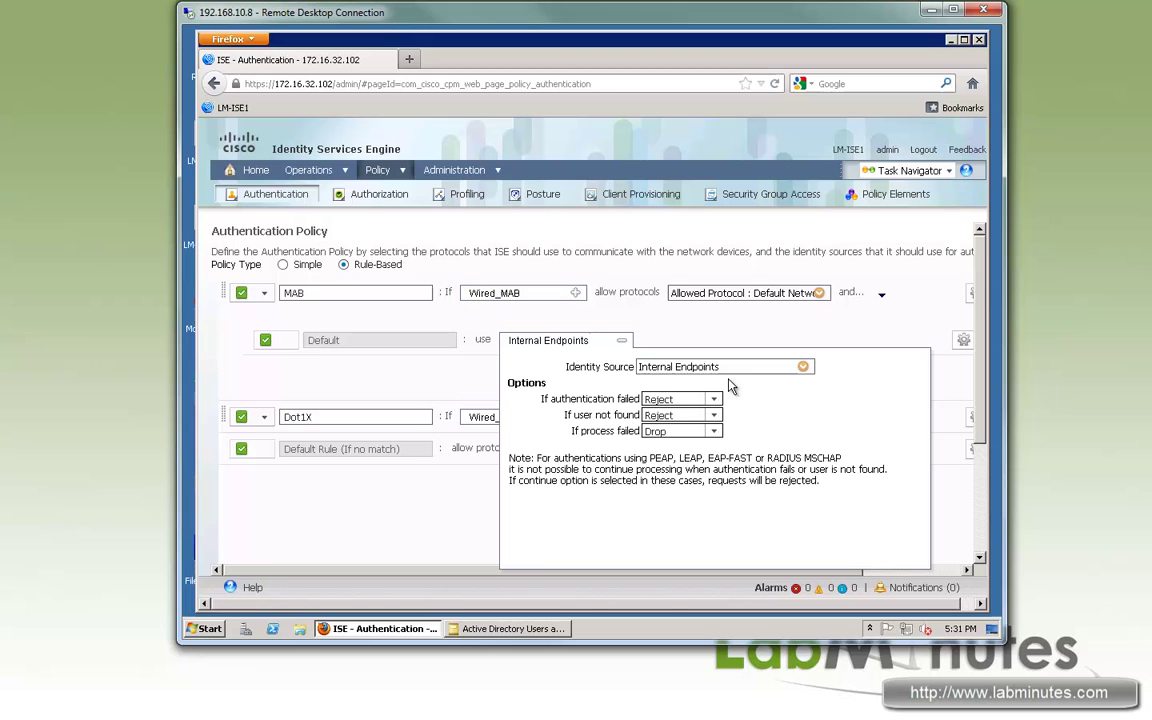
{"action": "left_click", "coordinate": [806, 370]}
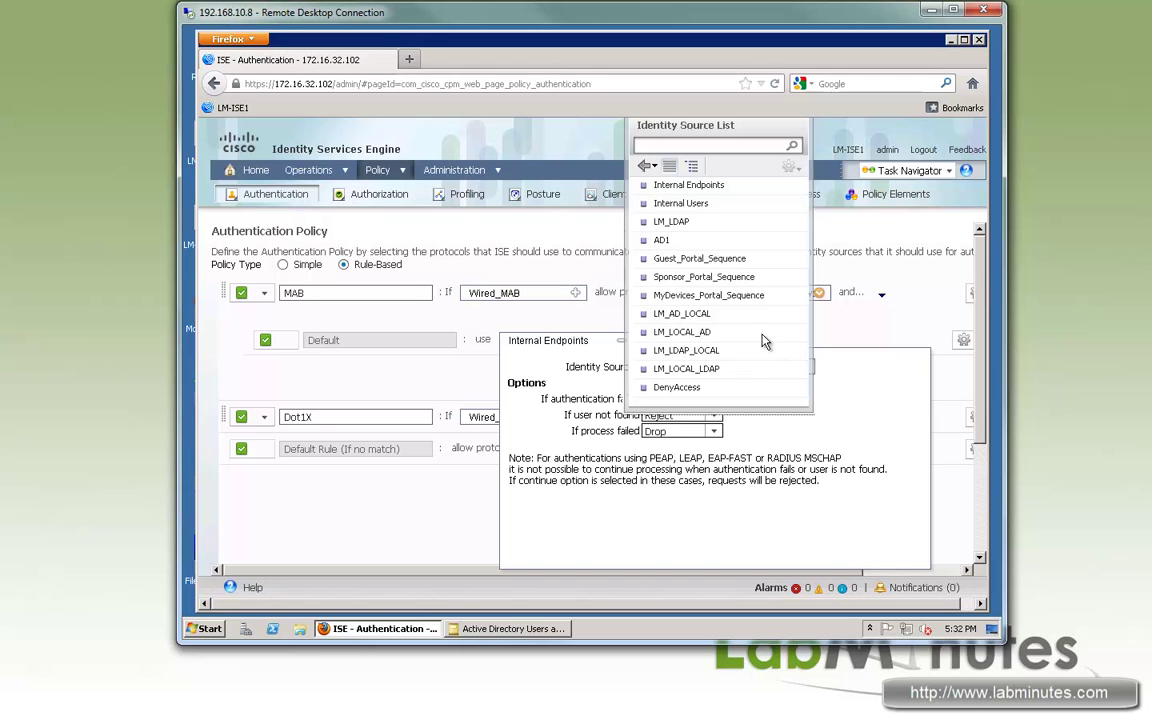
{"action": "left_click", "coordinate": [690, 350]}
{"action": "left_click", "coordinate": [754, 327]}
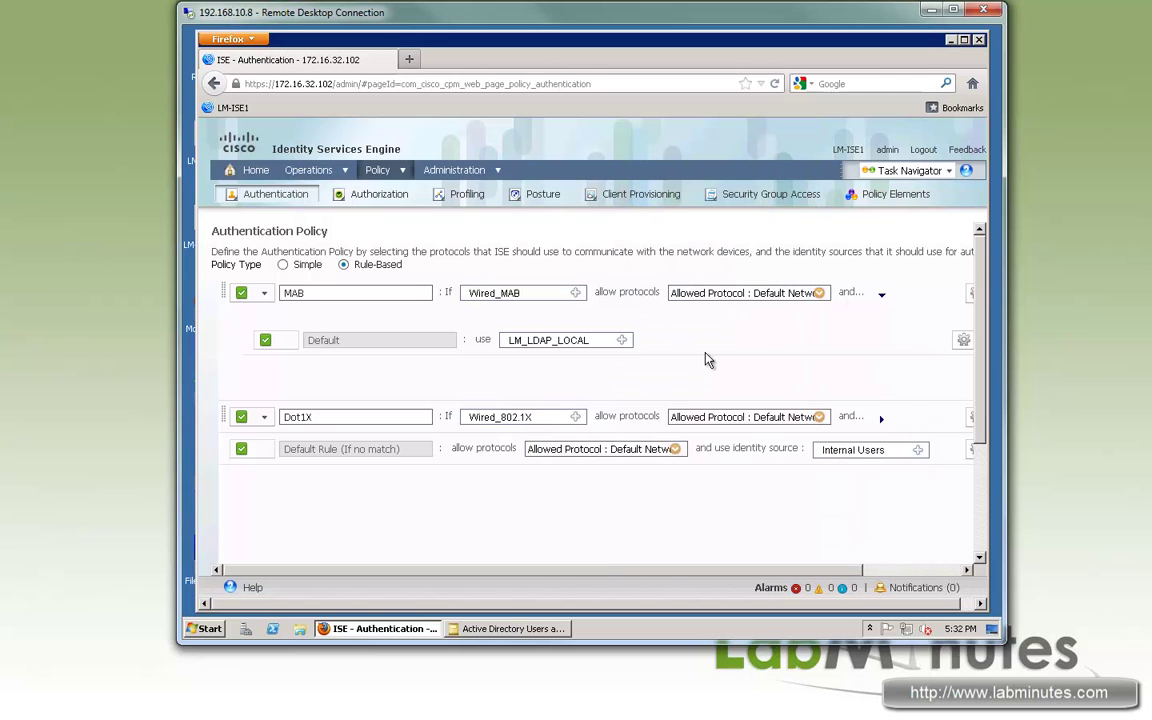
{"action": "mouse_move", "coordinate": [377, 170]}
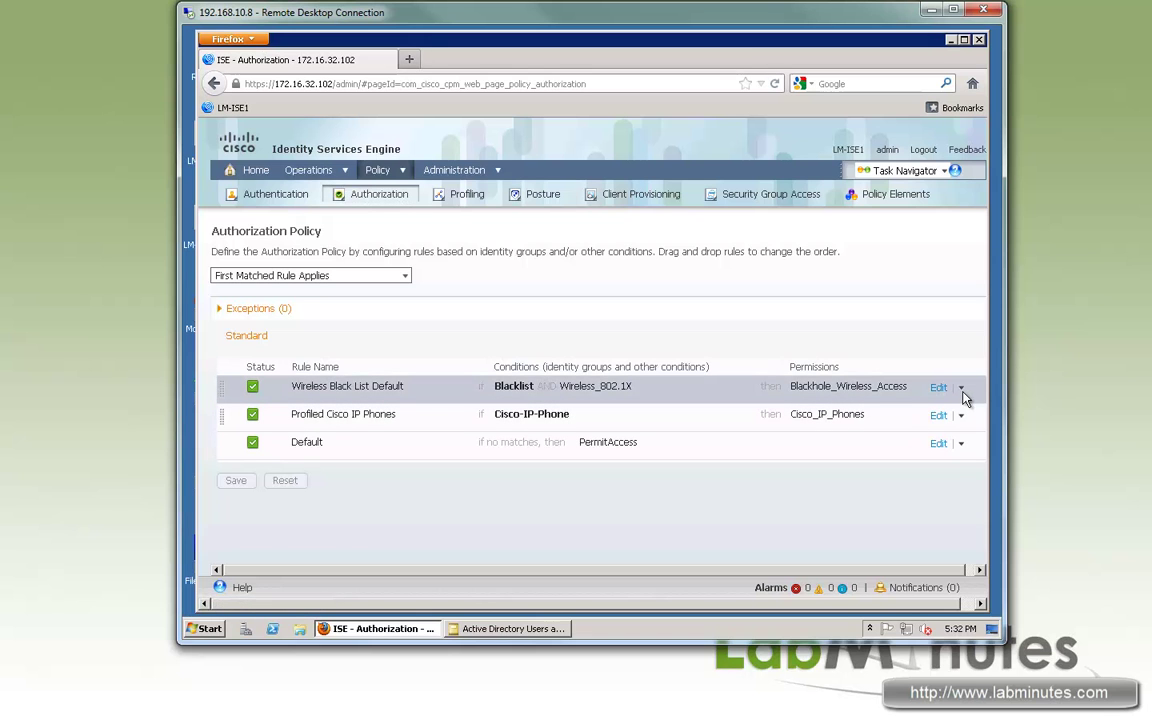
- Insert a new authorization rule and start a condition on LM_LDAP:ExternalGroups
{"action": "left_click", "coordinate": [961, 389]}
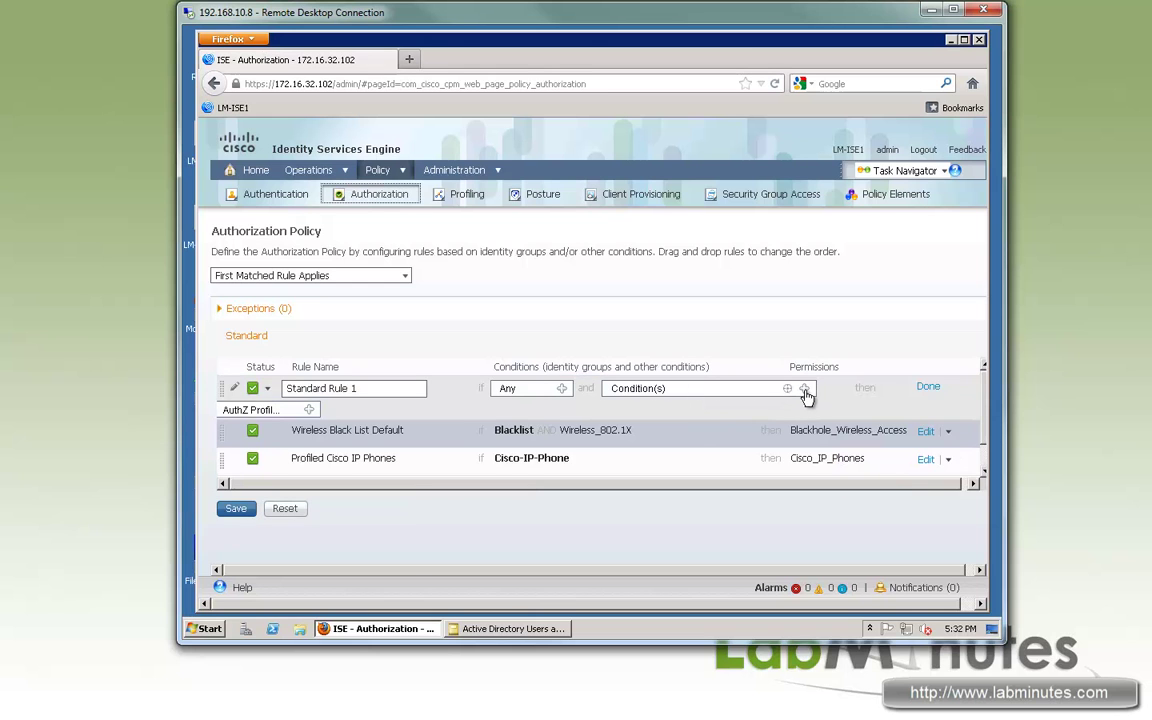
{"action": "left_click", "coordinate": [804, 388]}
{"action": "left_click", "coordinate": [758, 430]}
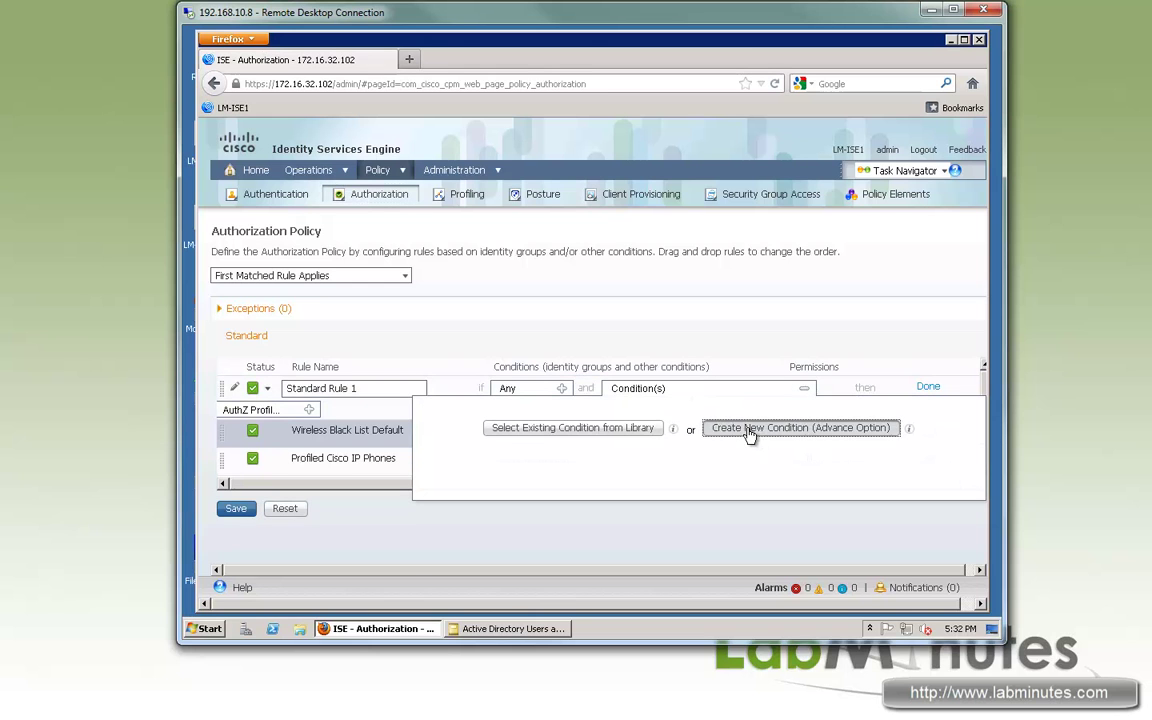
{"action": "left_click", "coordinate": [671, 460]}
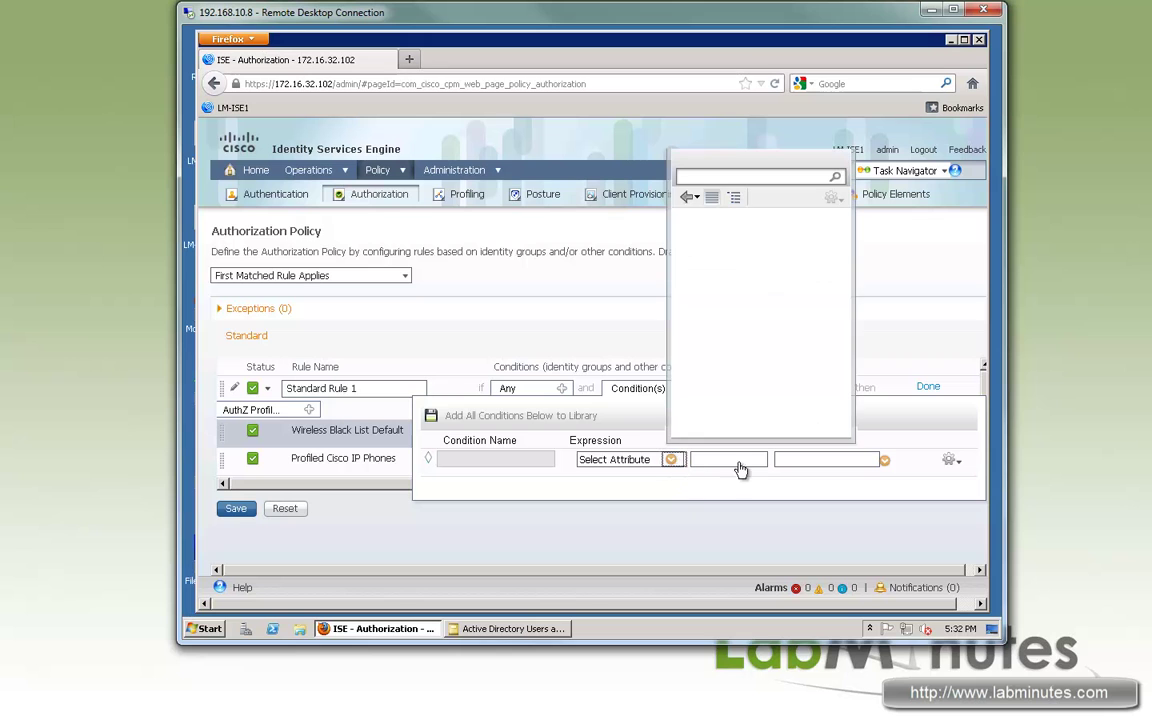
{"action": "scroll", "coordinate": [840, 343], "scroll_direction": "down", "scroll_amount": 2}
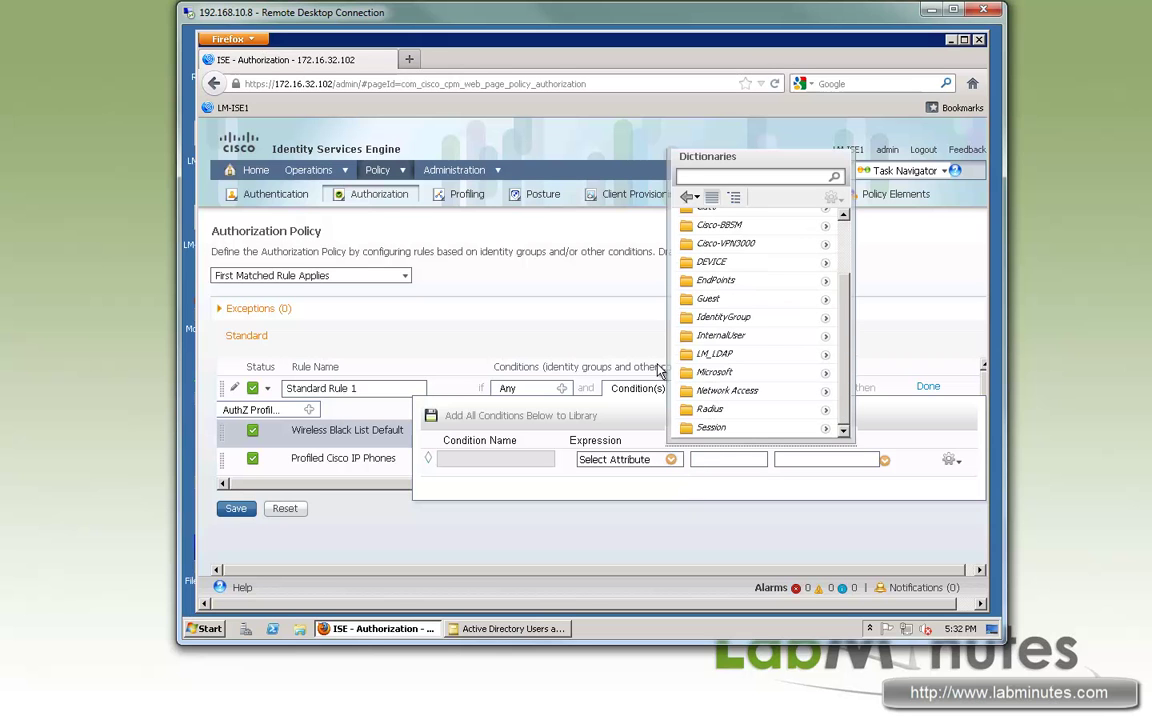
{"action": "left_click", "coordinate": [826, 357]}
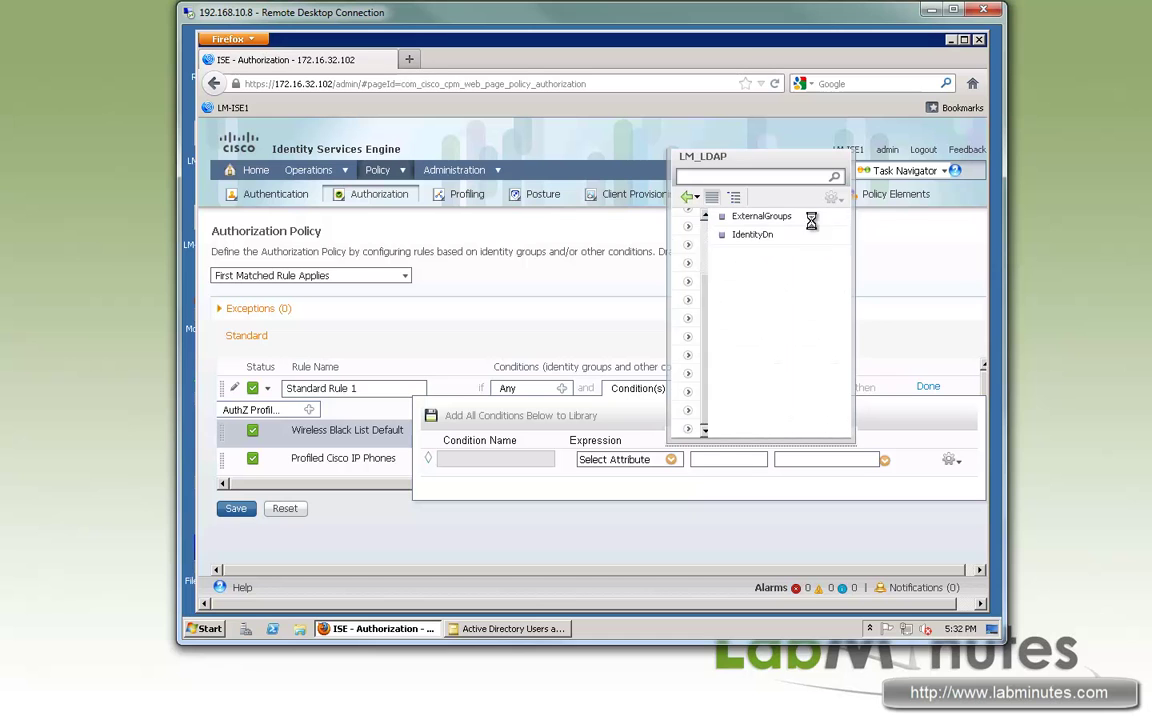
{"action": "left_click", "coordinate": [728, 216]}
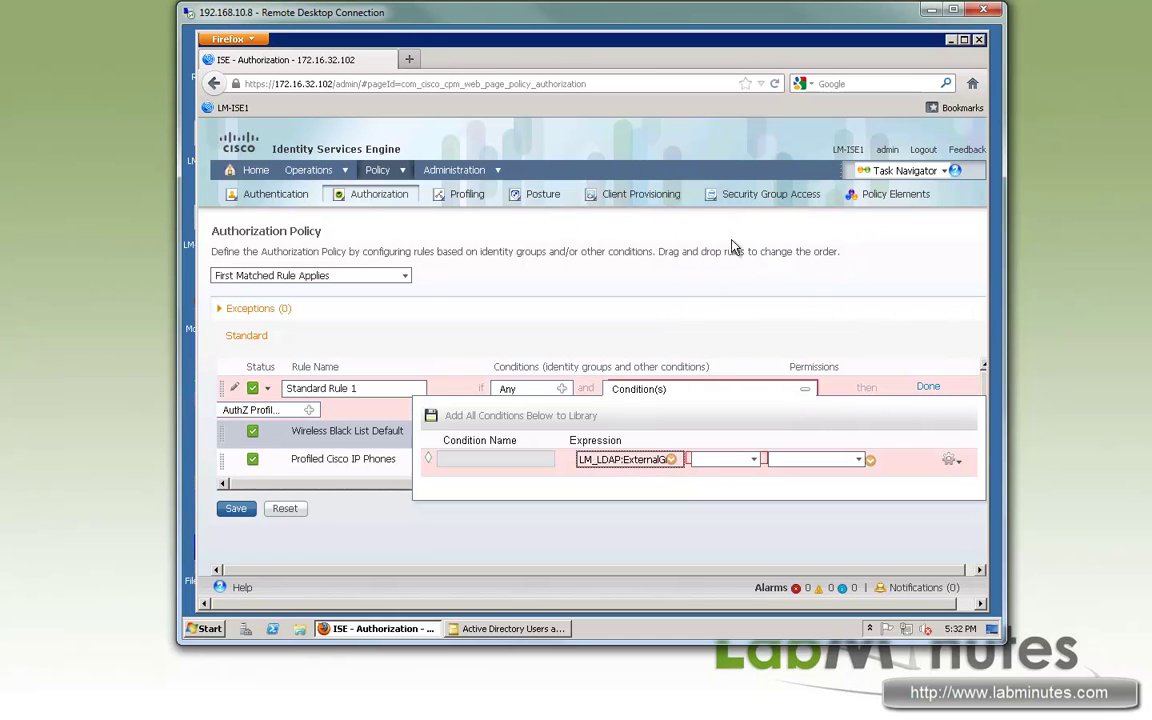
- Make the condition Equals the Domain Users group and keep it
{"action": "left_click", "coordinate": [753, 459]}
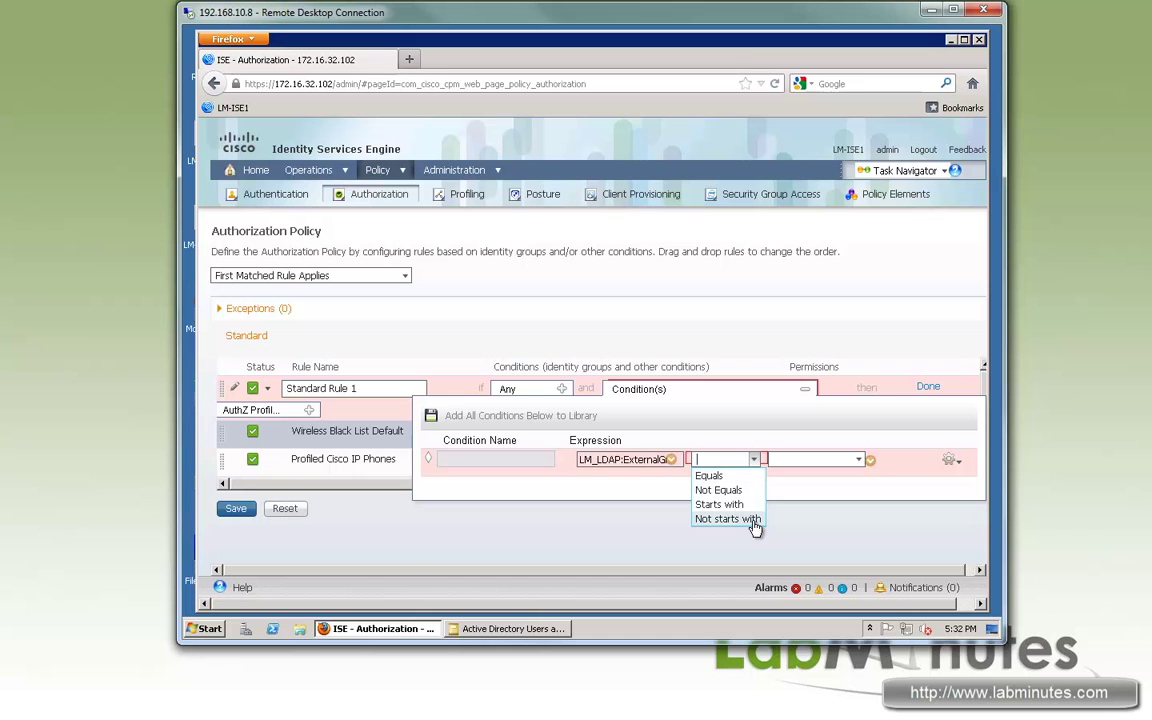
{"action": "left_click", "coordinate": [857, 459]}
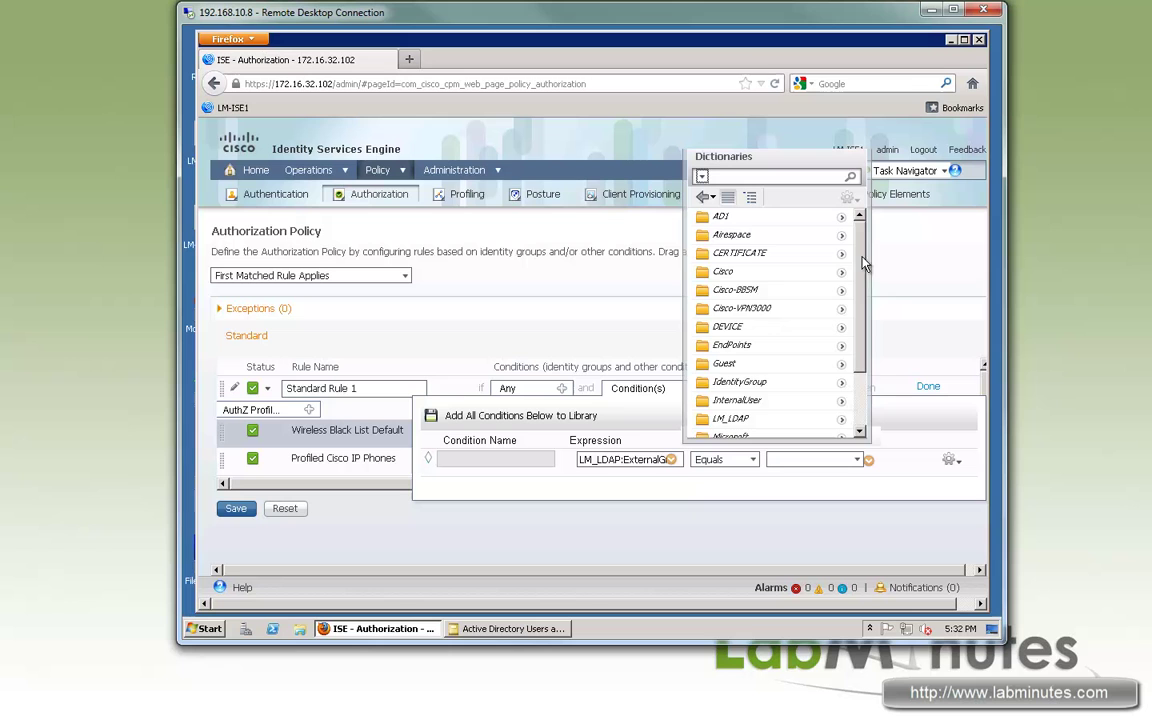
{"action": "scroll", "coordinate": [865, 263], "scroll_direction": "down", "scroll_amount": 3}
{"action": "scroll", "coordinate": [868, 218], "scroll_direction": "up", "scroll_amount": 3}
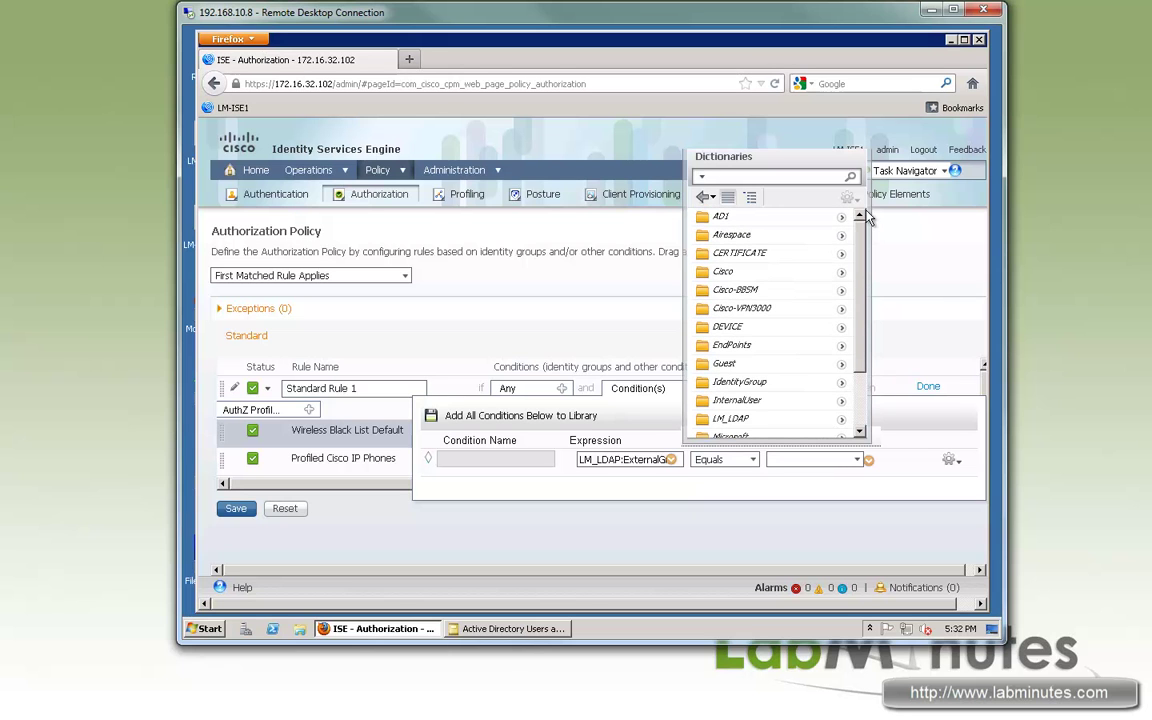
{"action": "left_click", "coordinate": [857, 460]}
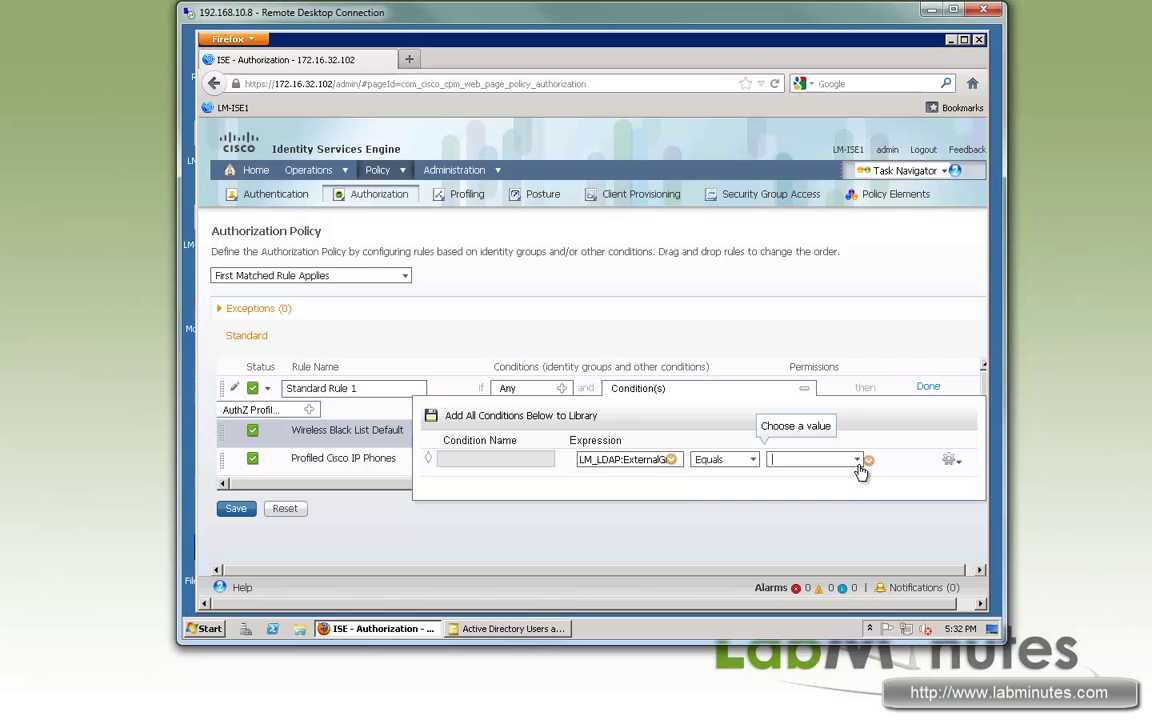
{"action": "left_click", "coordinate": [858, 462]}
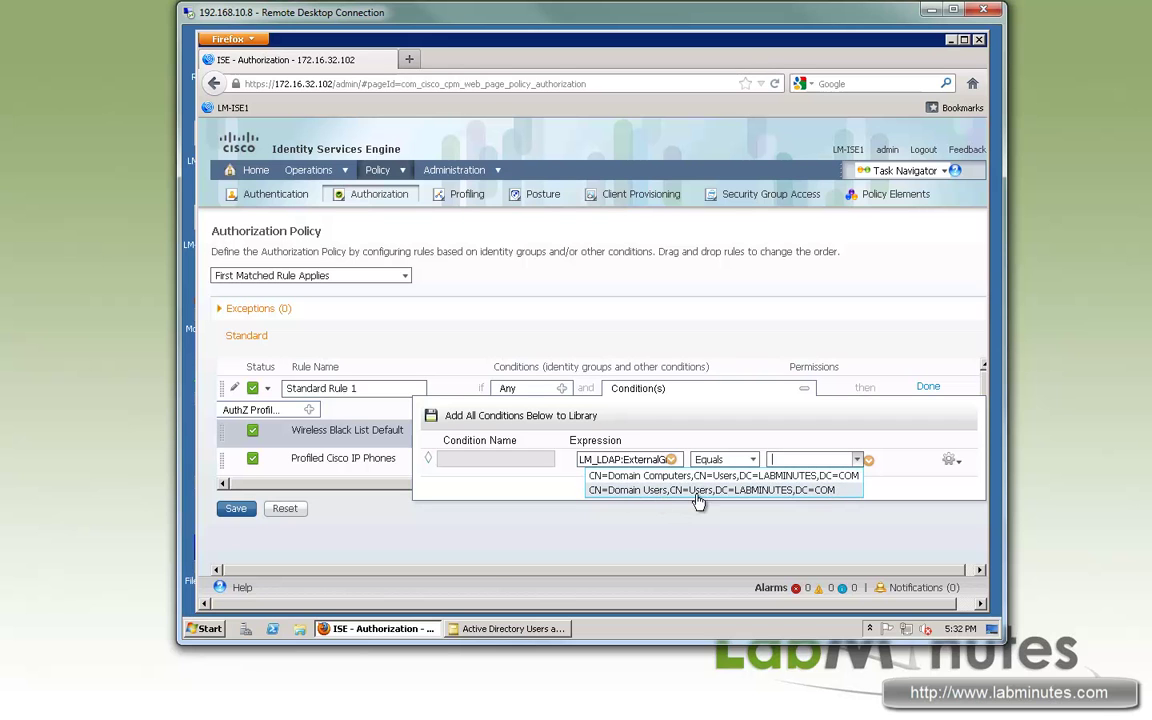
{"action": "left_click", "coordinate": [818, 488]}
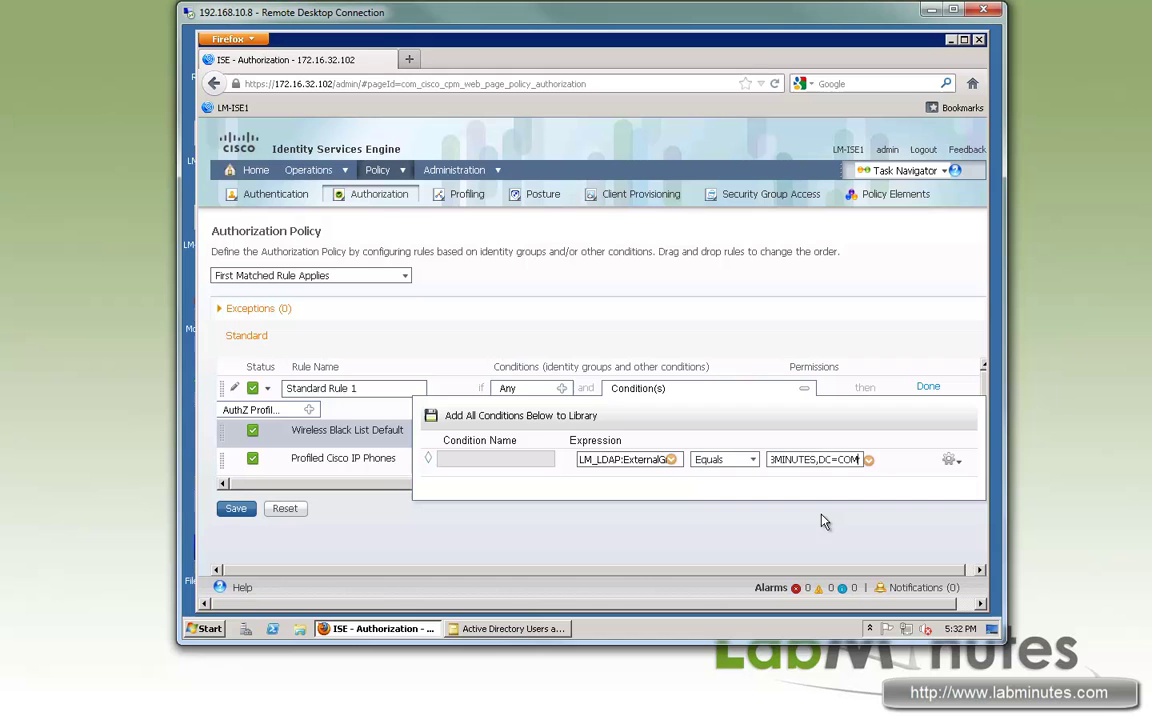
{"action": "left_click", "coordinate": [731, 537]}
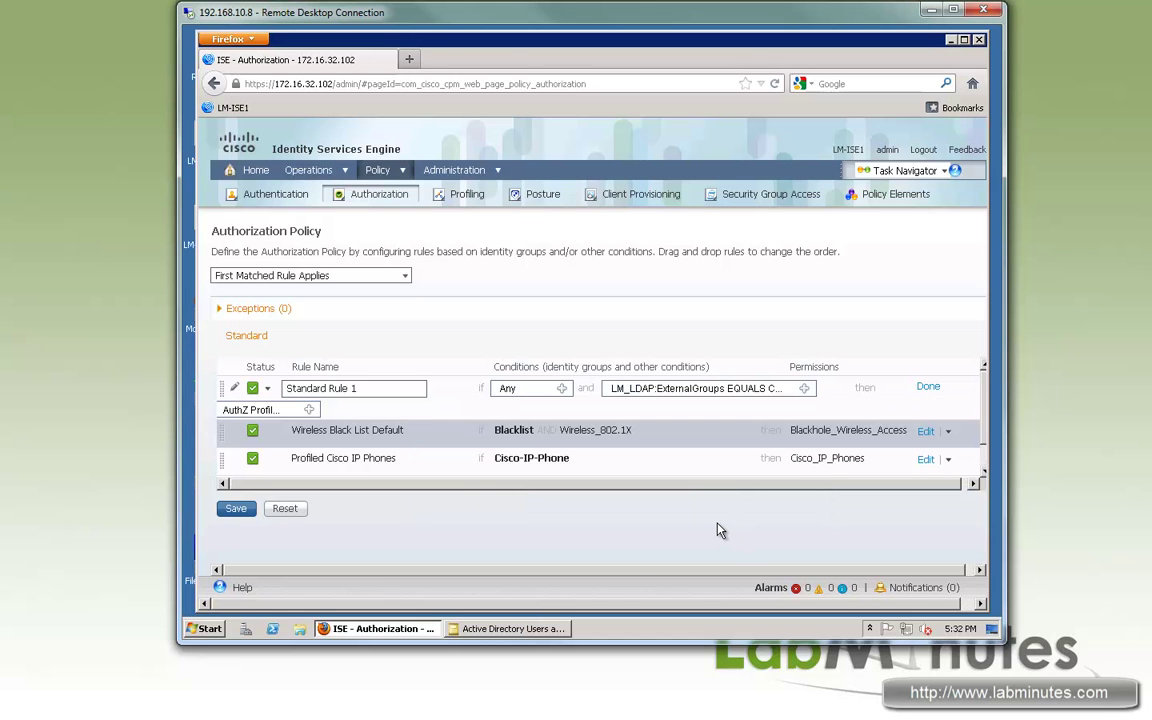